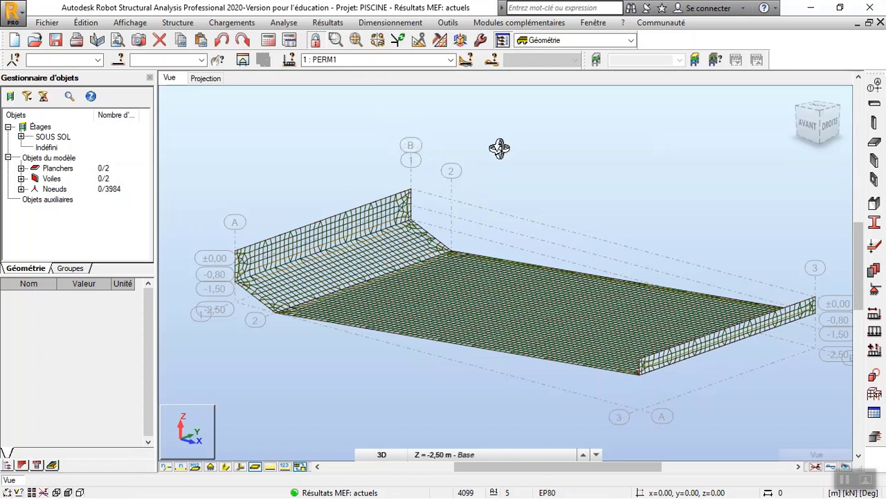
left_click(398, 141)
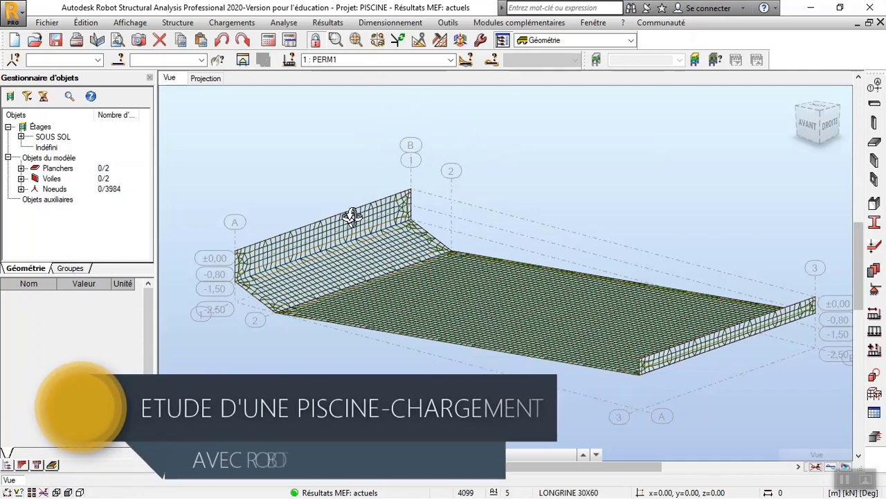
left_click_drag(352, 216, 425, 263)
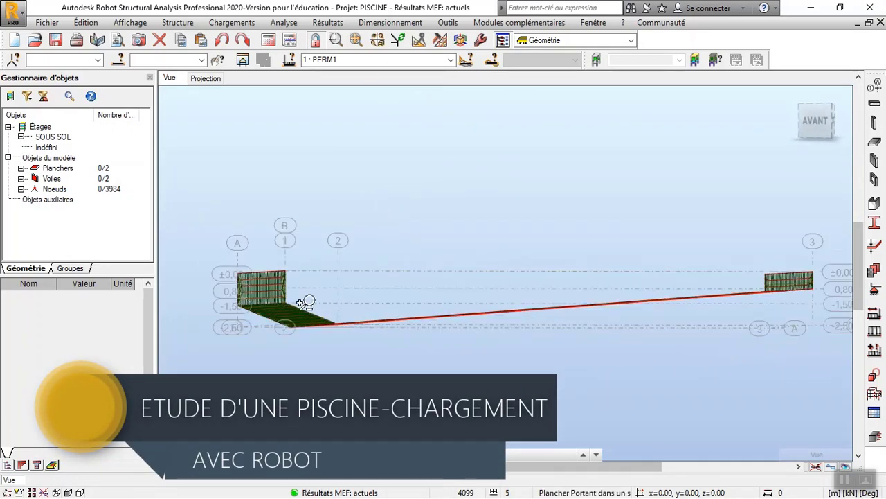
left_click_drag(495, 249, 480, 260)
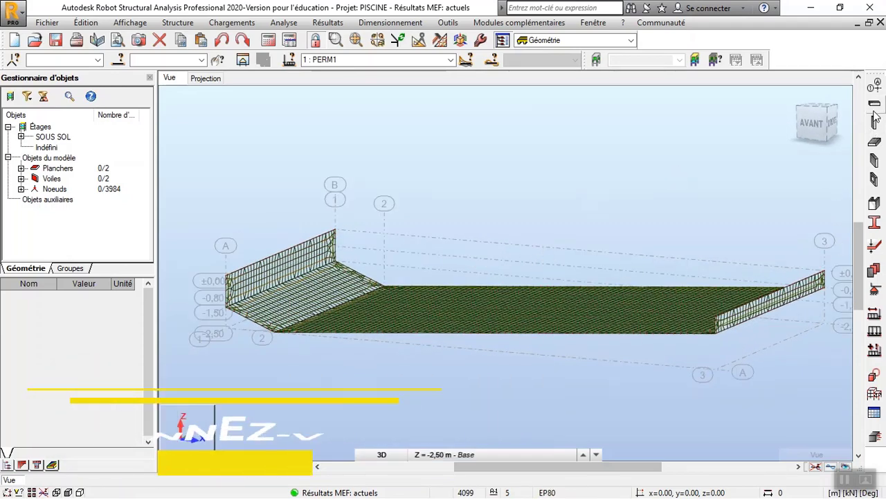
left_click(876, 162)
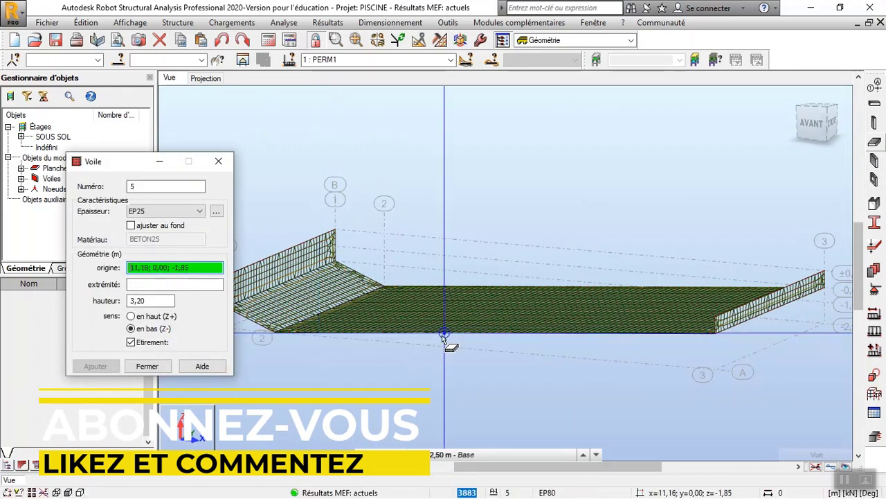
left_click(218, 161)
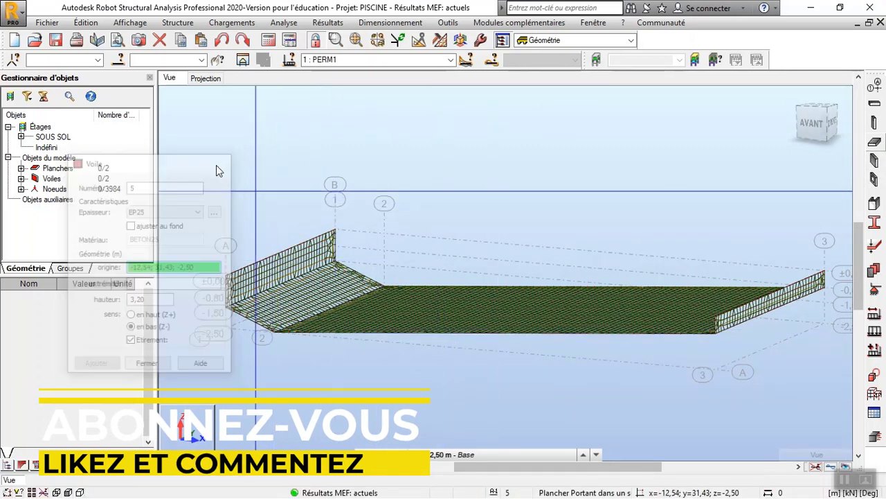
right_click(414, 168)
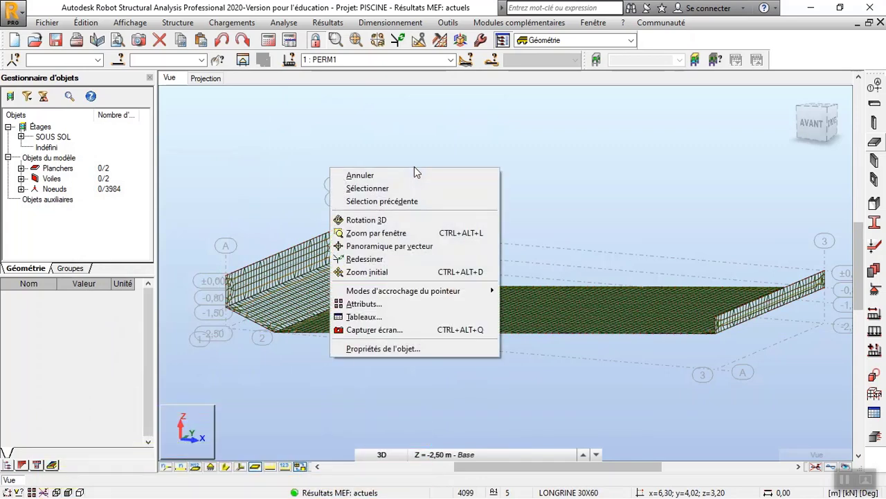
left_click(407, 218)
mouse_move(502, 212)
left_mouse_down()
mouse_move(563, 214)
mouse_move(482, 206)
mouse_move(481, 217)
mouse_move(491, 217)
left_mouse_up()
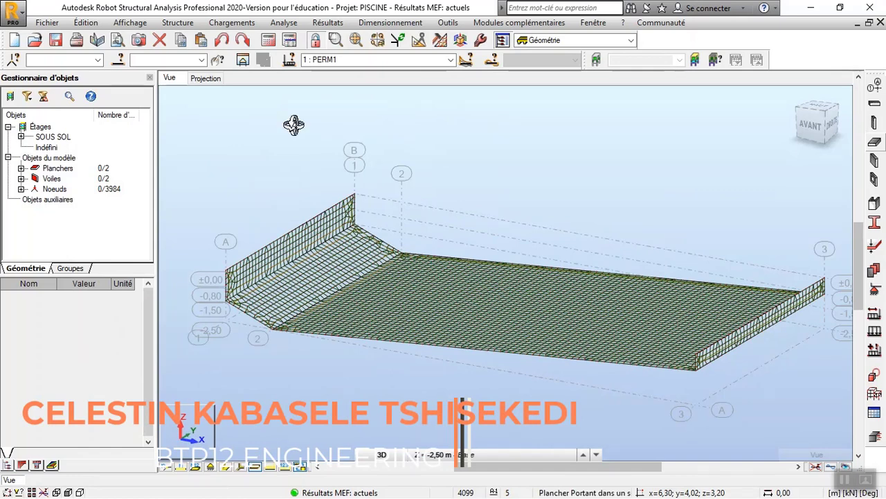
left_click_drag(463, 185, 470, 181)
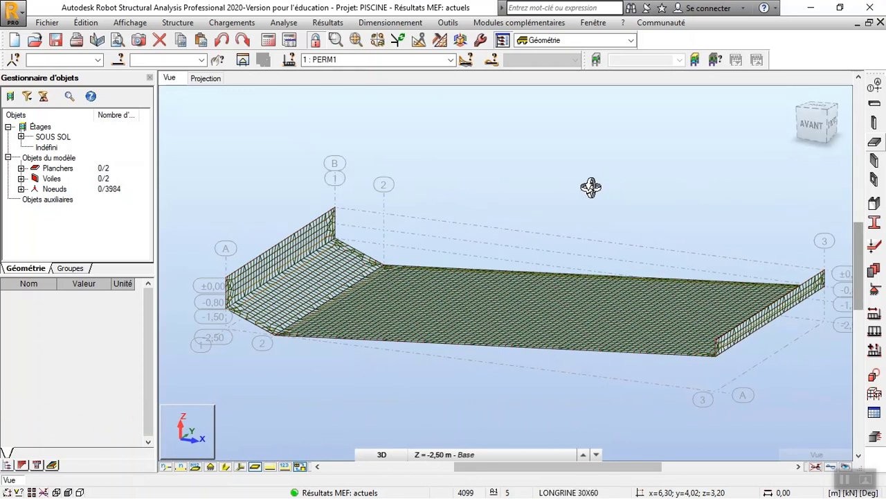
left_click(874, 376)
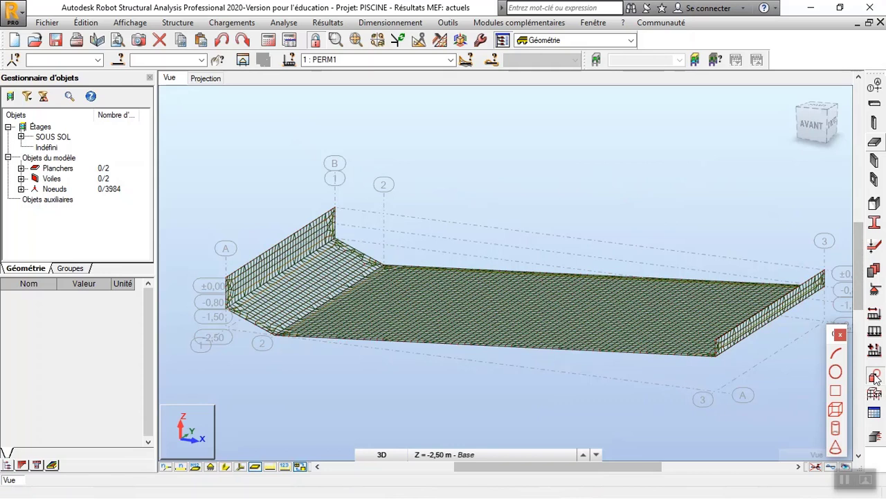
left_click(840, 336)
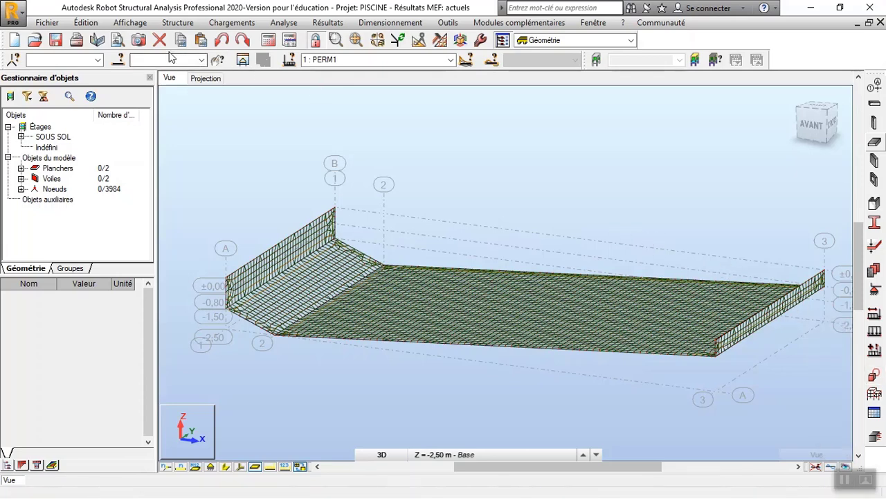
Step: Start the Polyligne - contour tool with the Contour method and hide the finite element mesh on the pool model
left_click(177, 23)
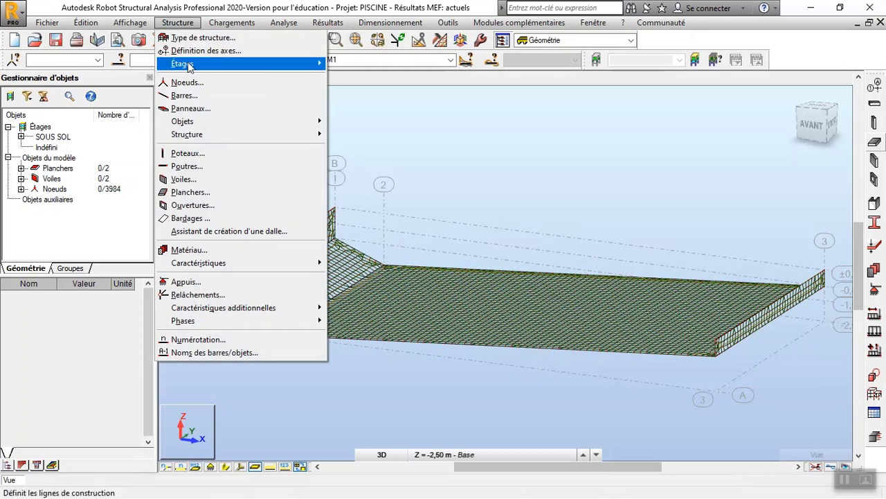
mouse_move(204, 129)
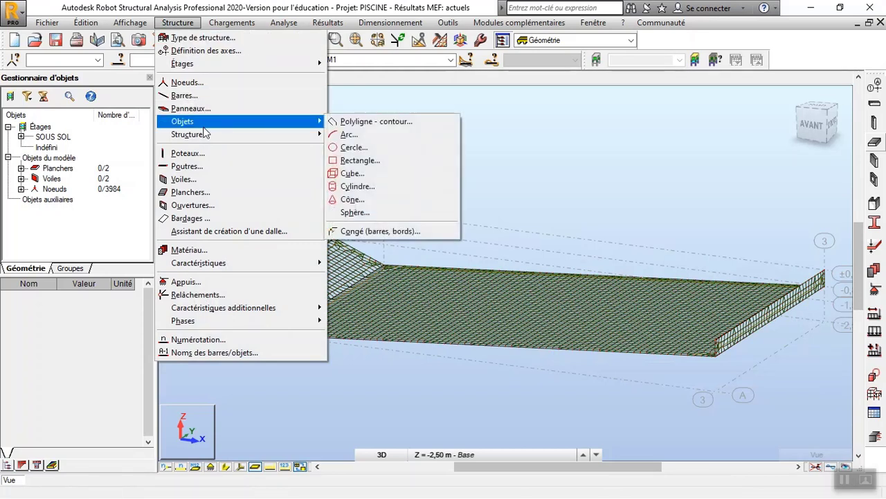
left_click(397, 123)
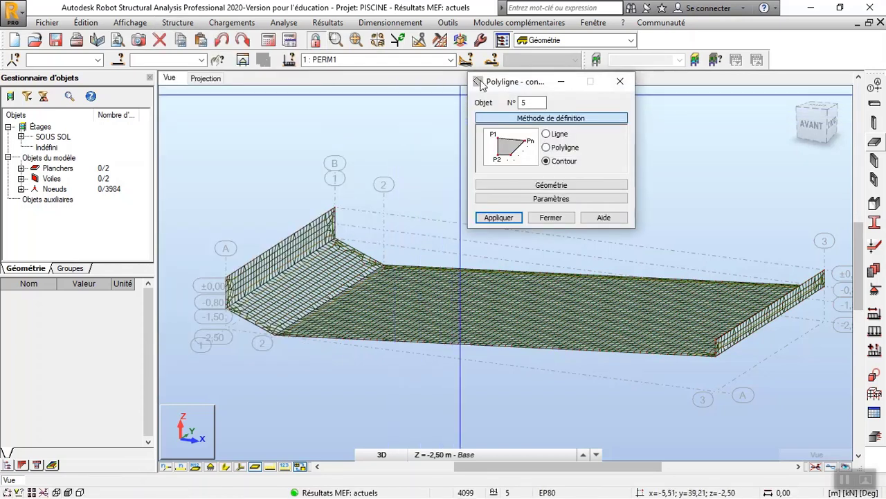
left_click_drag(497, 84, 55, 56)
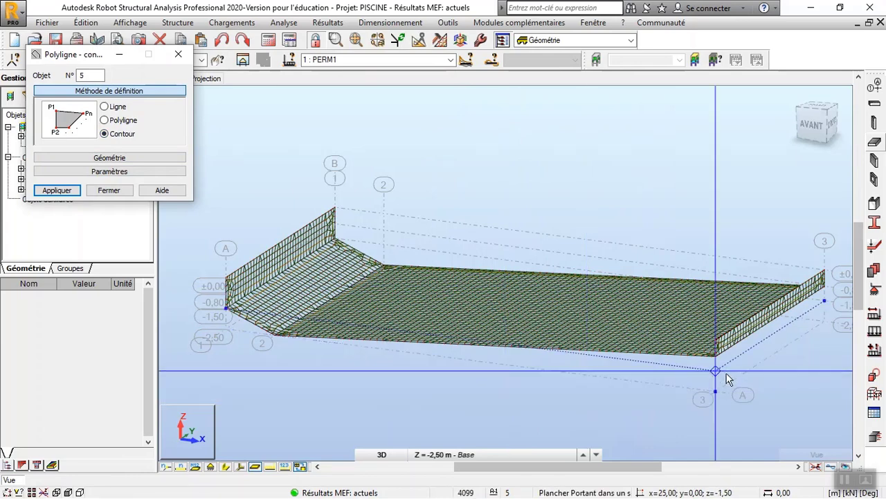
scroll(723, 369, "up", 3)
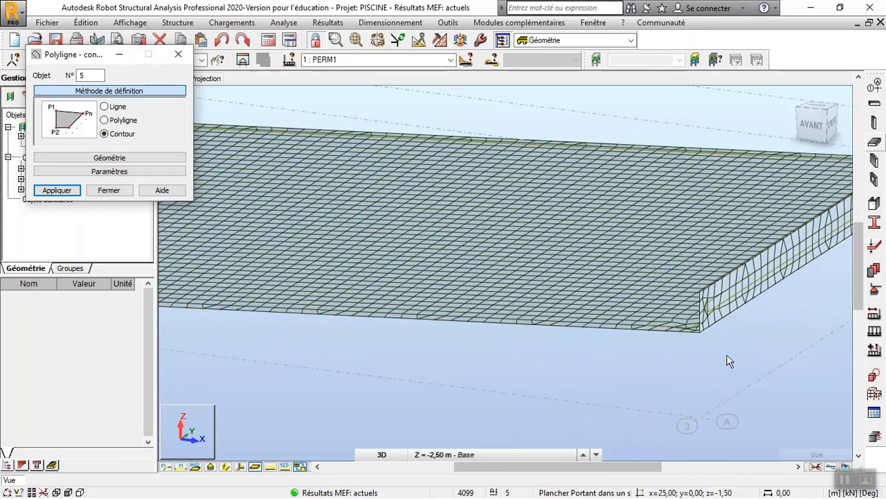
left_click(300, 466)
scroll(649, 347, "down", 2)
scroll(667, 339, "up", 2)
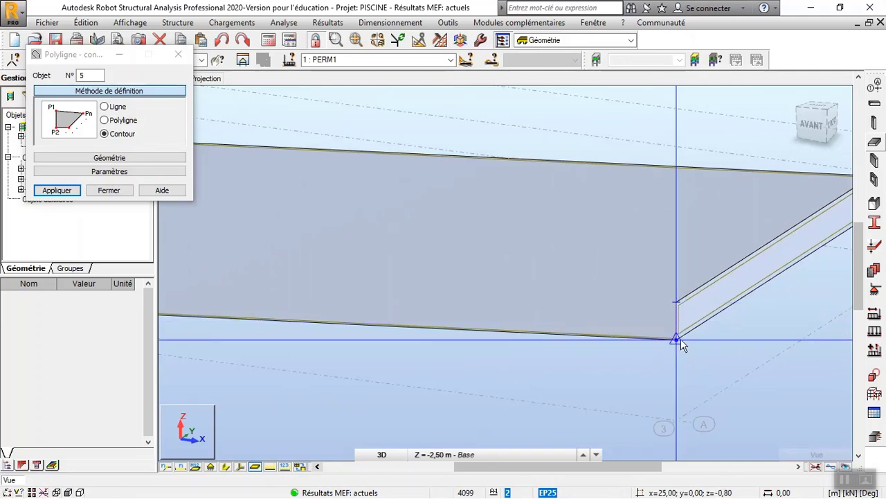
Step: Draw the closed side-wall contour along axis A through (25; 0; -0,80), (2,50; 0; -2,50), the end wall's lower corner, (0; 0; 0) and (25; 0; 0)
scroll(679, 340, "down", 4)
scroll(550, 365, "up", 4)
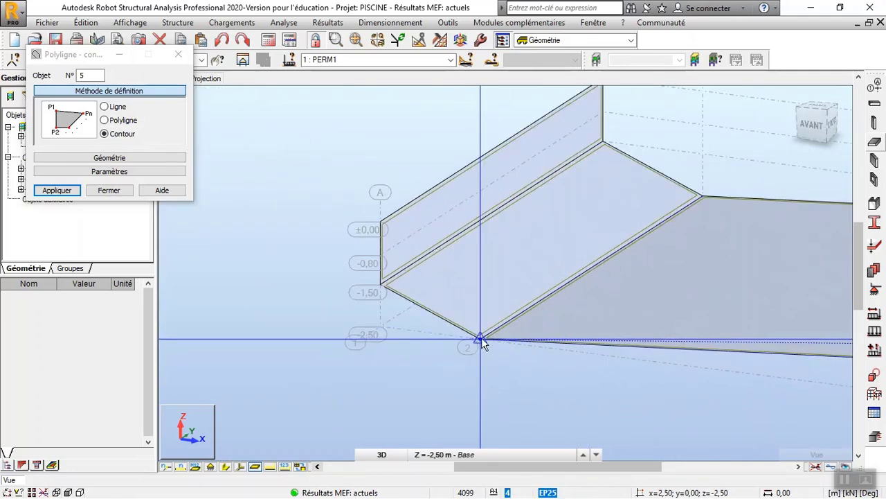
left_click(380, 223)
scroll(380, 224, "down", 3)
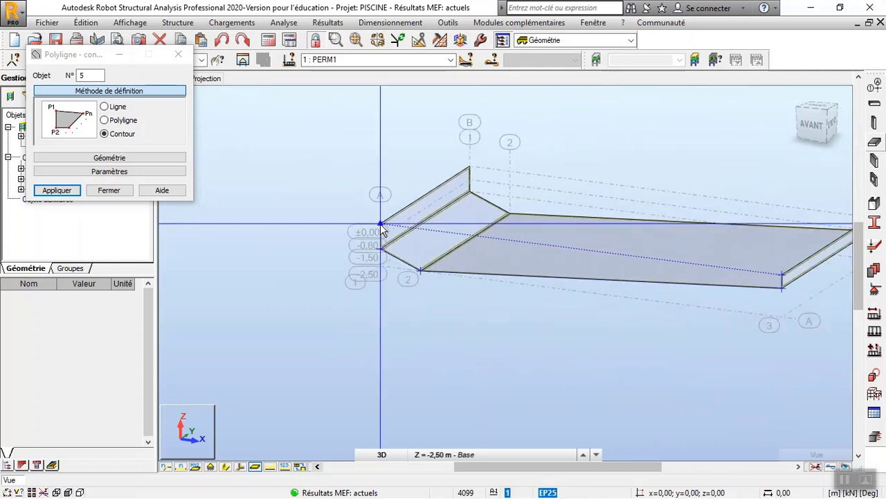
left_click(782, 273)
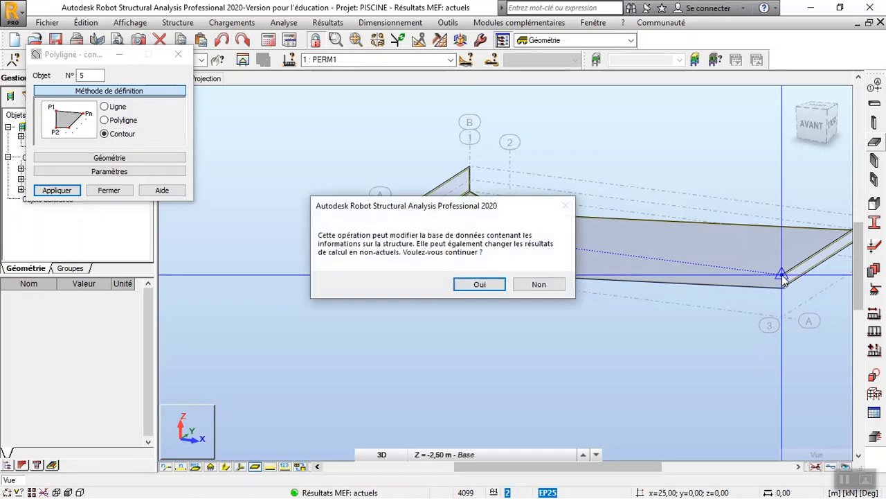
left_click(479, 284)
scroll(355, 332, "down", 4)
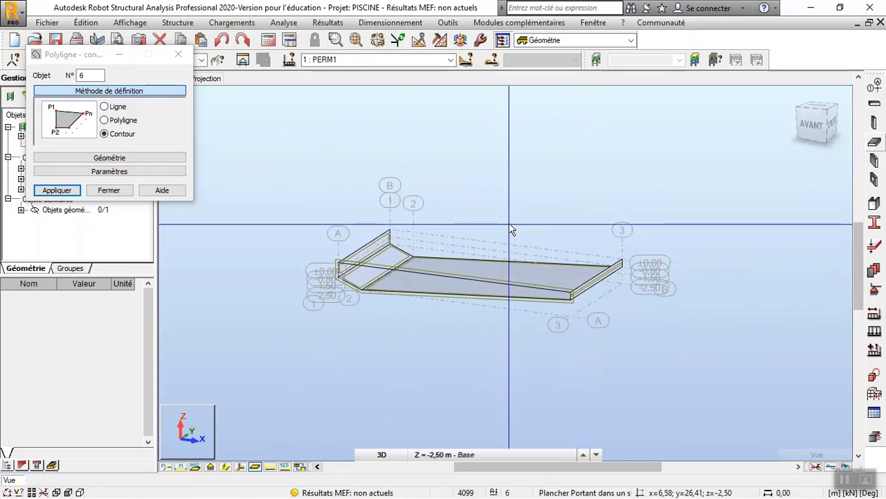
left_click(178, 54)
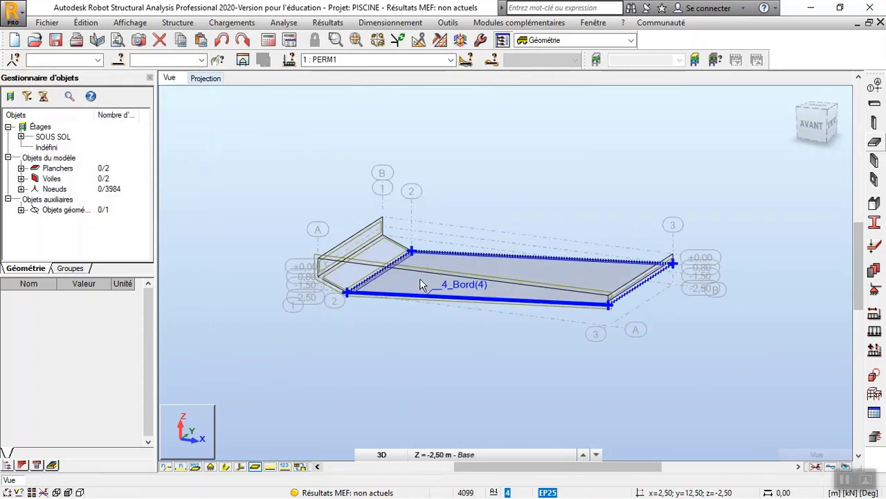
Step: Examine the thickness, material and reinforcement type of the end wall on axis 1
scroll(420, 278, "up", 2)
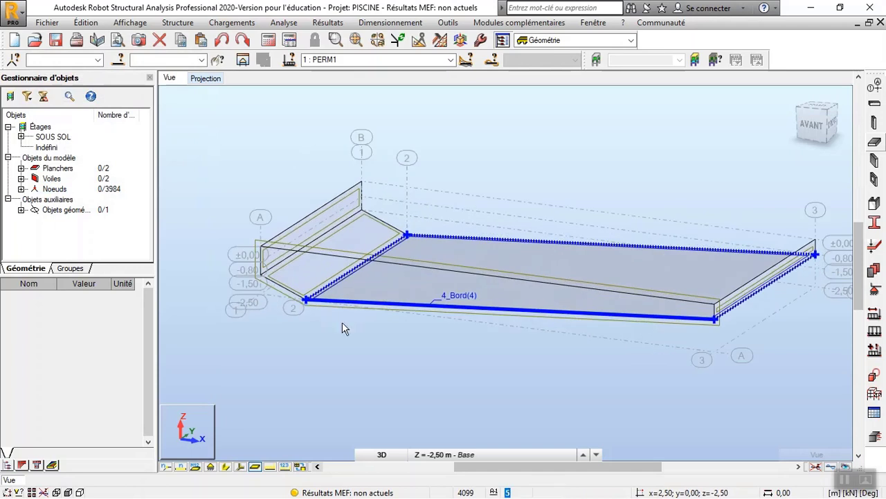
left_click(340, 192)
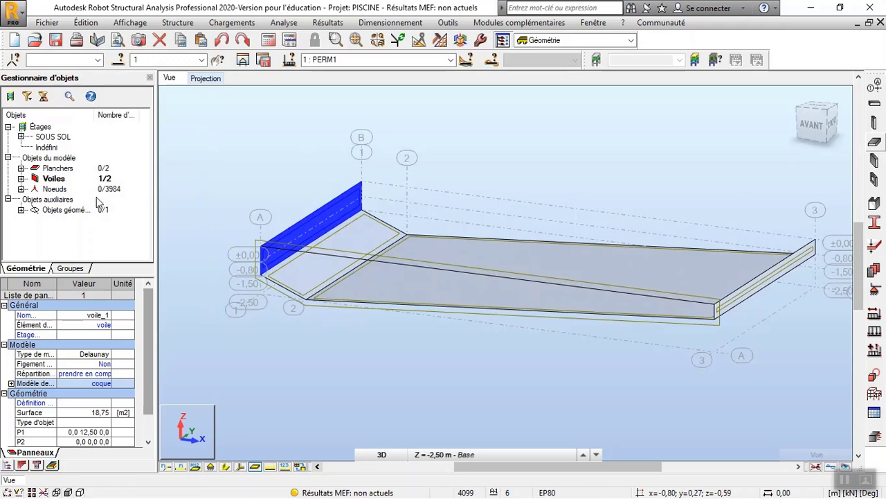
scroll(151, 341, "down", 3)
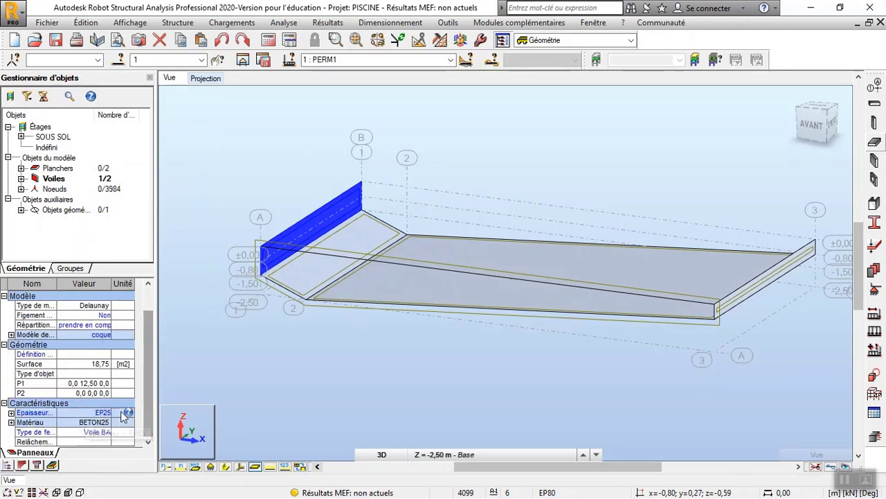
left_click(255, 148)
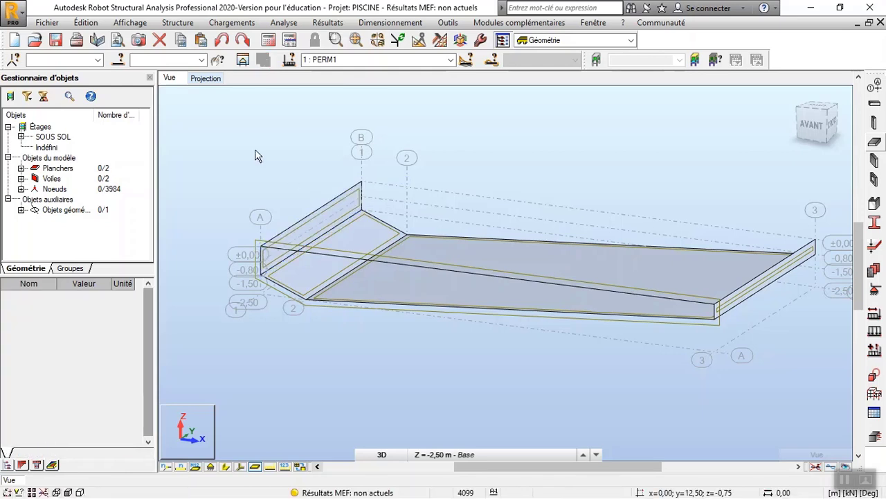
Step: Set up a new panel by internal point with Voile BA reinforcement and EP25 thickness
left_click(178, 24)
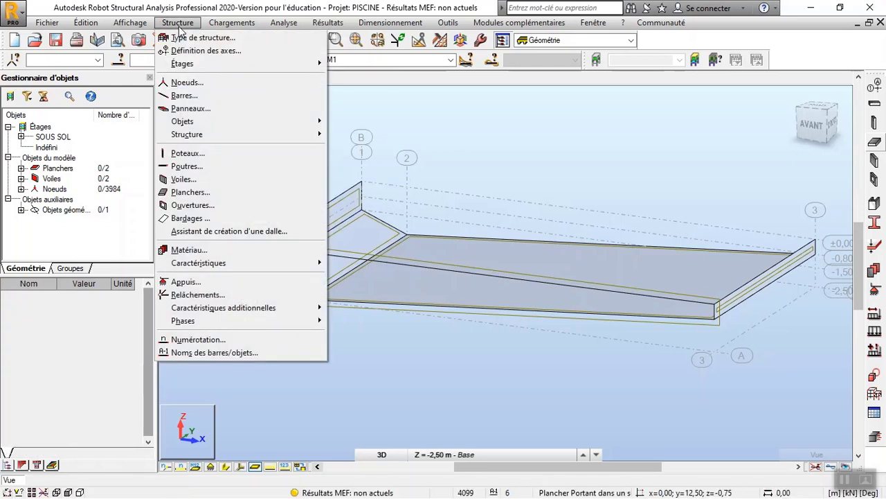
left_click(211, 110)
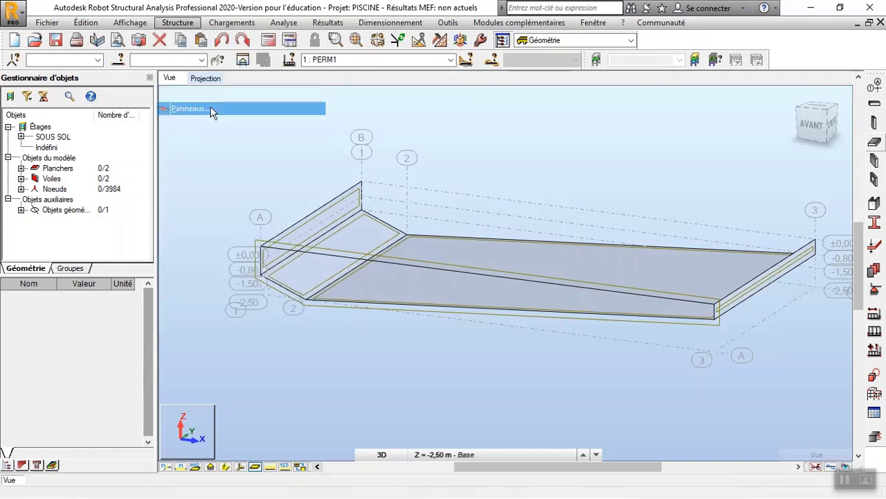
left_click_drag(411, 92, 148, 82)
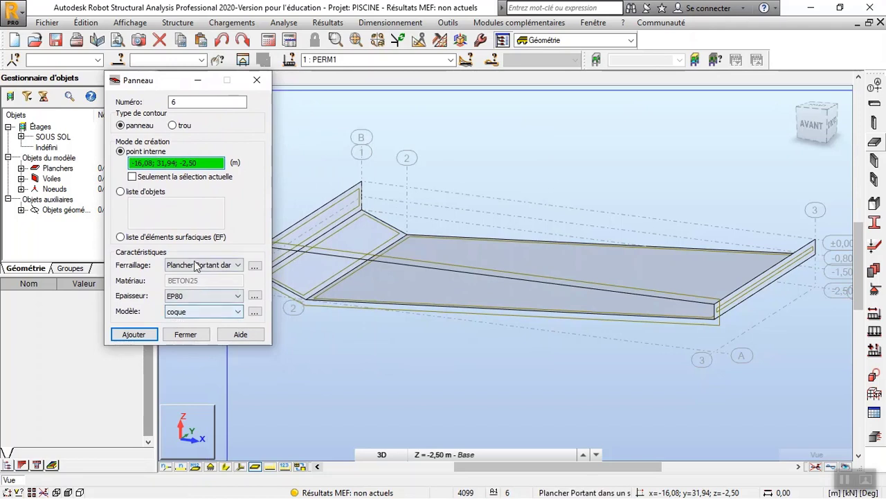
left_click(216, 269)
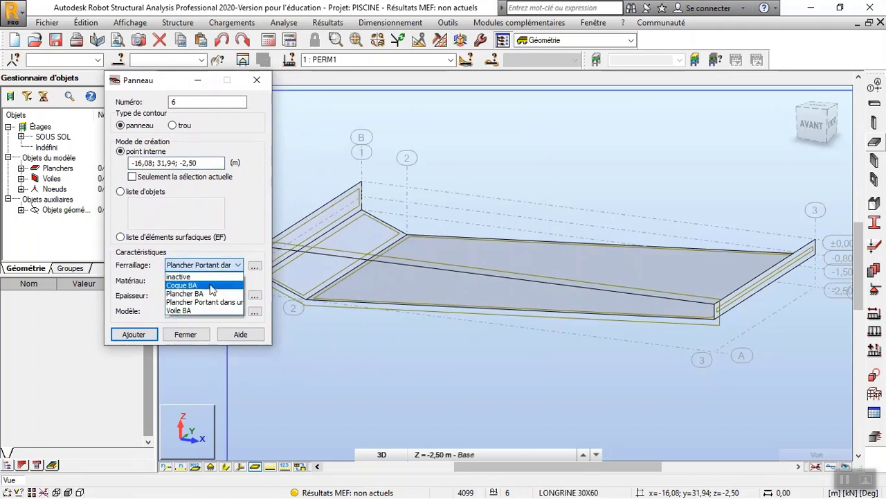
left_click(206, 310)
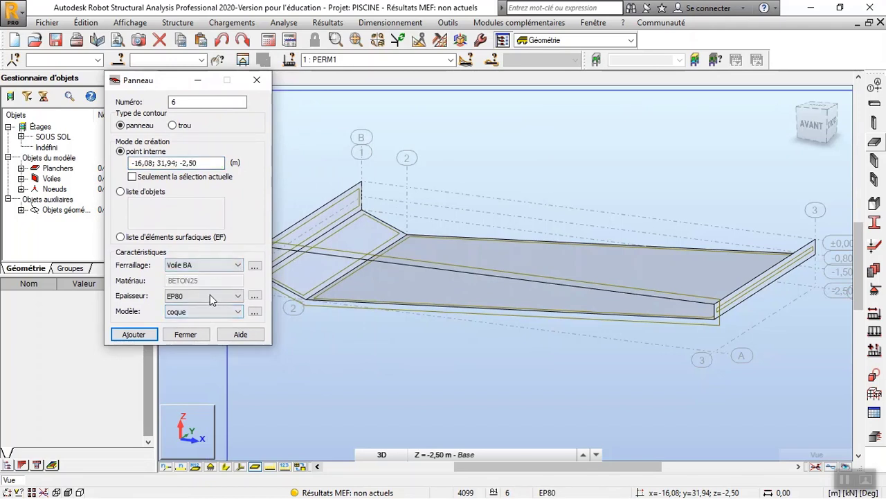
left_click(212, 296)
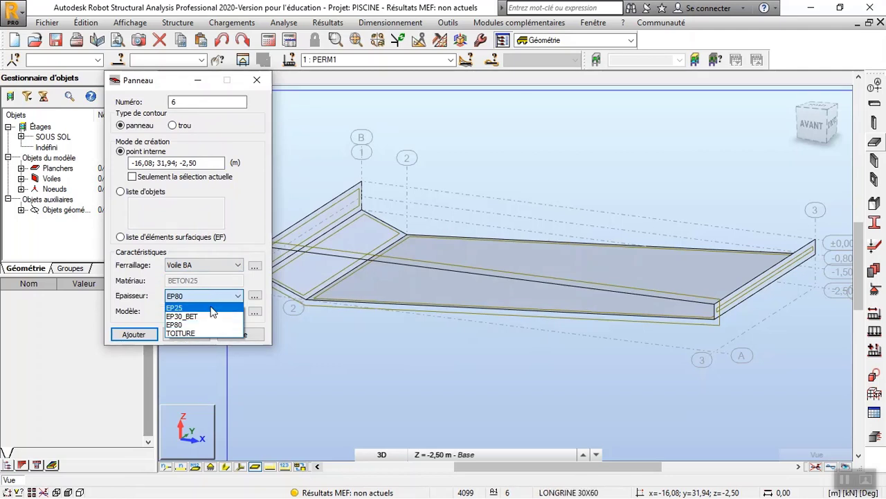
left_click(210, 307)
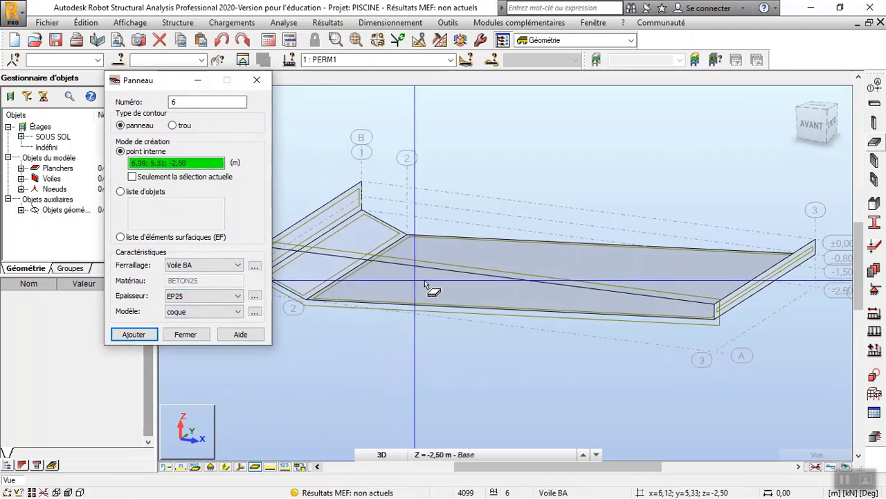
Step: Try to create the panel from an internal point picked inside the side-wall contour in the 3D view
scroll(433, 285, "up", 3)
left_click(456, 279)
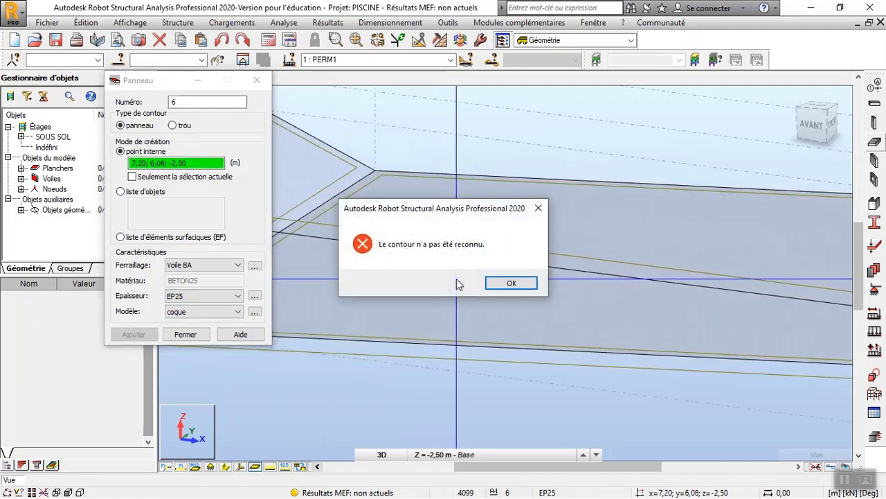
left_click(511, 283)
scroll(520, 295, "down", 4)
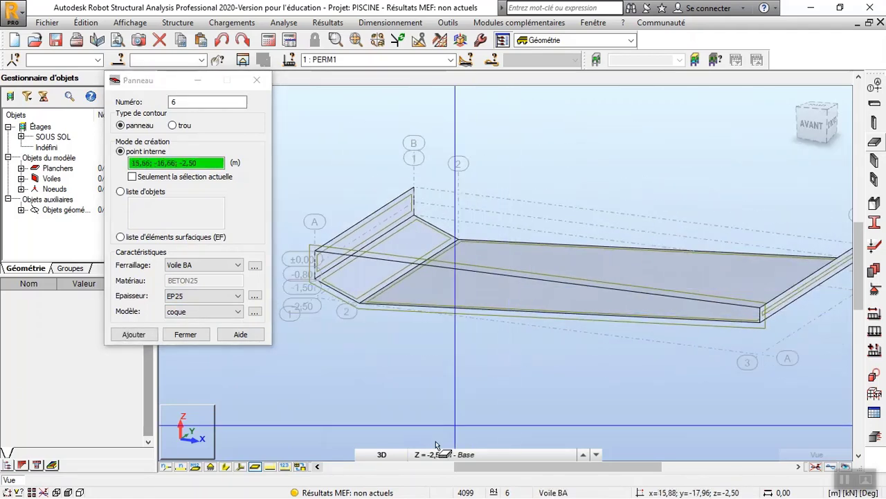
Step: Create the side-wall panel in the XZ view on axis A from an internal point inside its contour, and finish panel creation
left_click(382, 454)
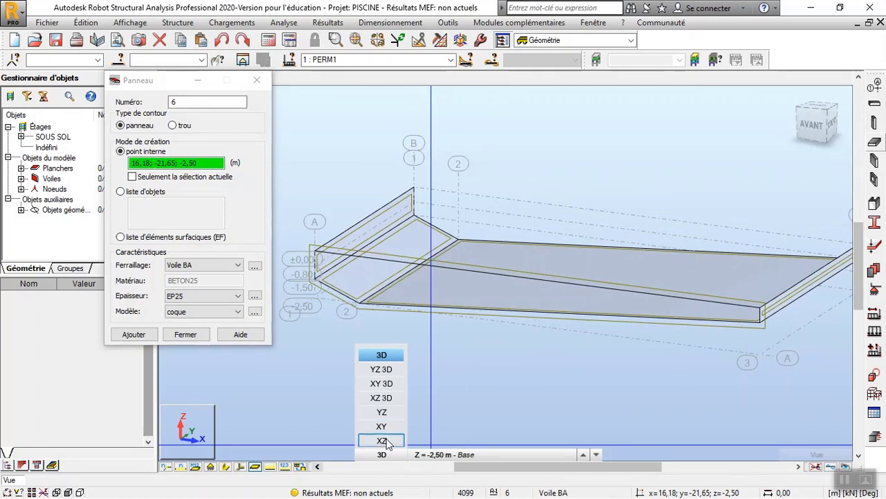
left_click(382, 441)
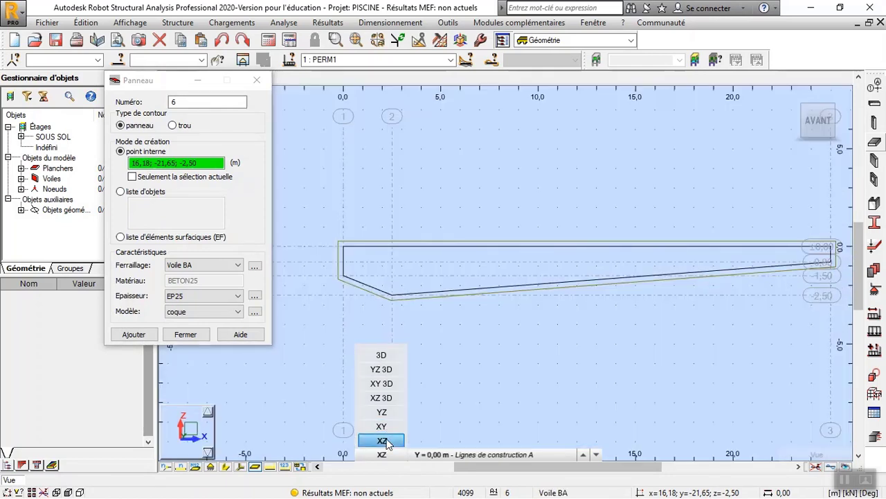
left_click(518, 270)
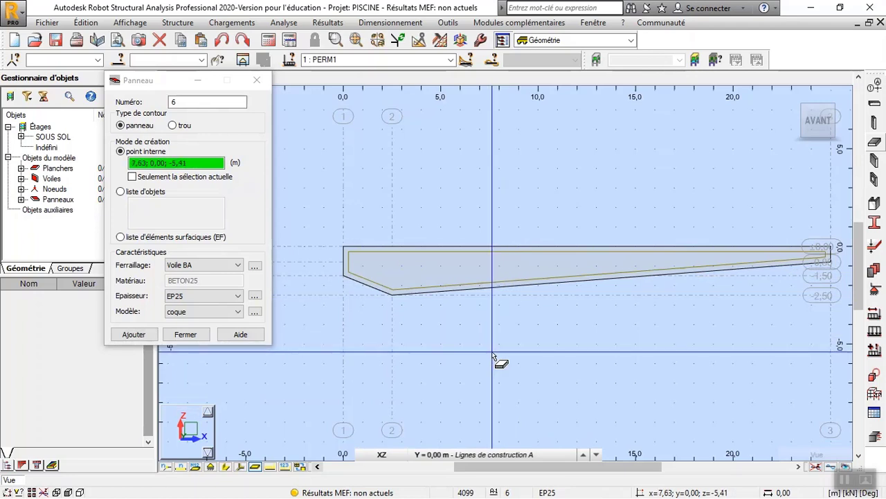
left_click(256, 81)
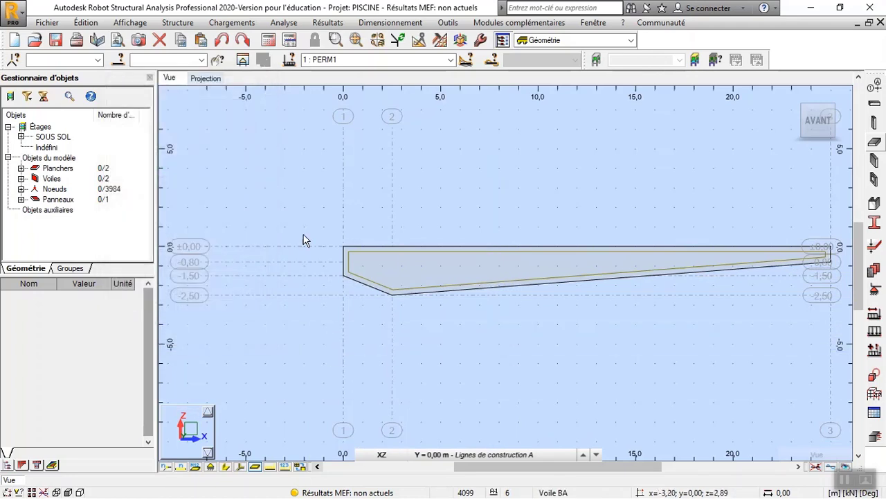
Step: Return to the 3D view of the pool model and dismiss the window selection of panels
scroll(238, 235, "down", 2)
left_click_drag(532, 202, 367, 317)
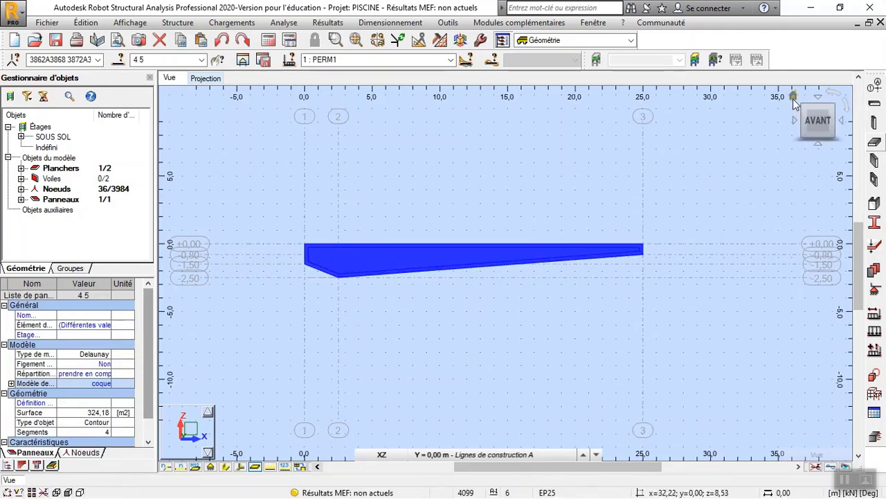
left_click(792, 98)
right_click(524, 173)
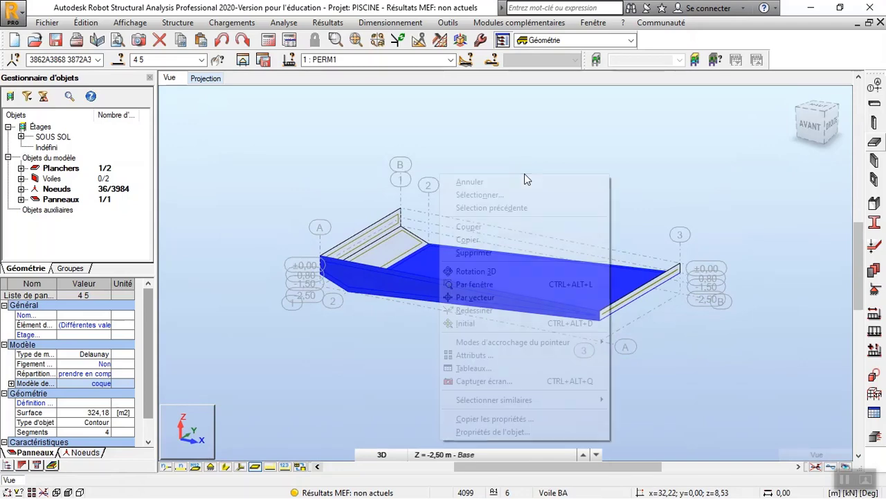
left_click(522, 193)
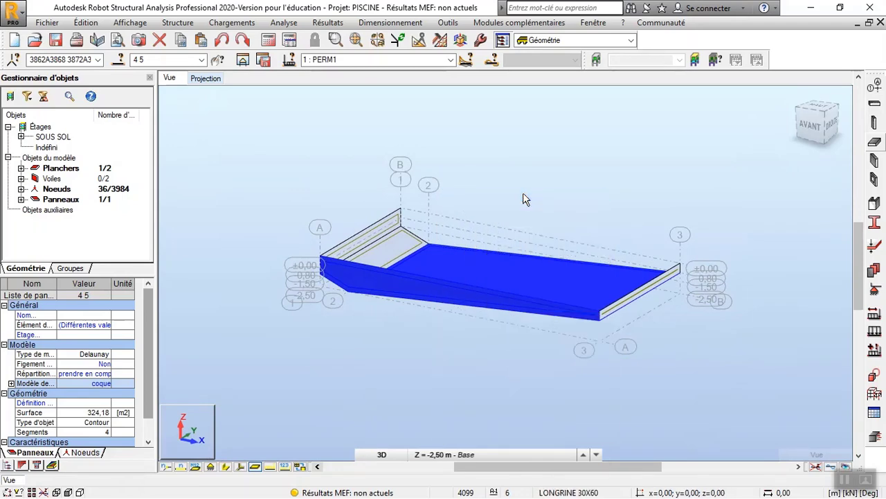
Step: Copy the side wall on axis A to axis B with one translation of (0,00; 12,50; 0,00) between the lower corners on axis 3
left_click(436, 282)
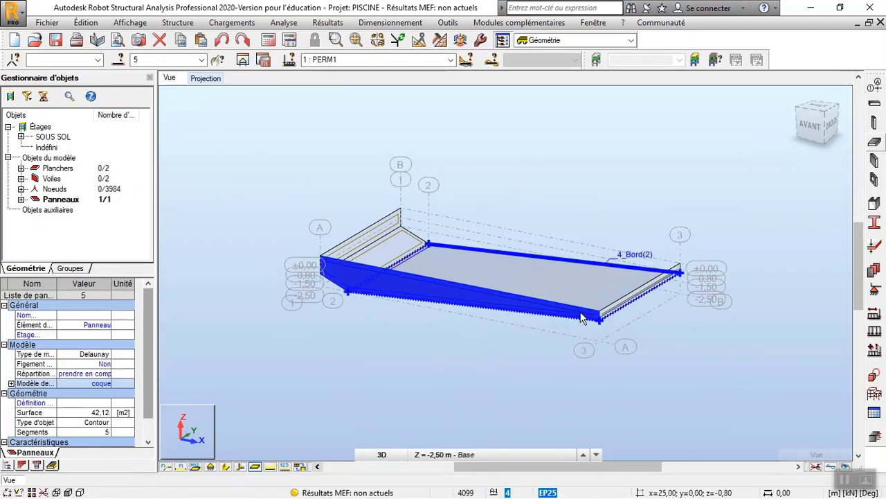
scroll(696, 259, "up", 1)
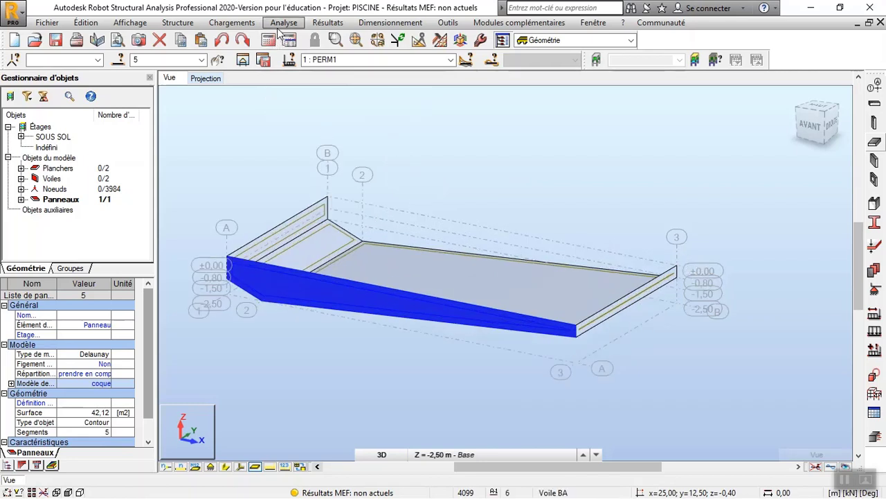
left_click(419, 40)
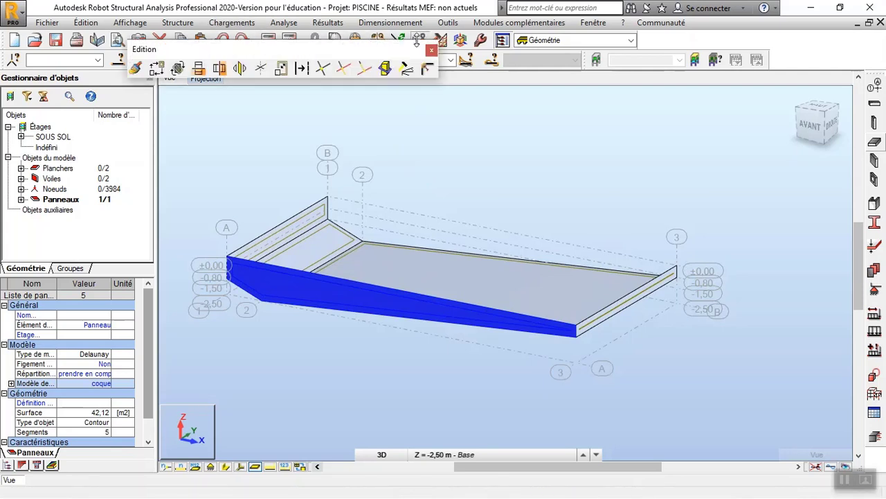
left_click(156, 70)
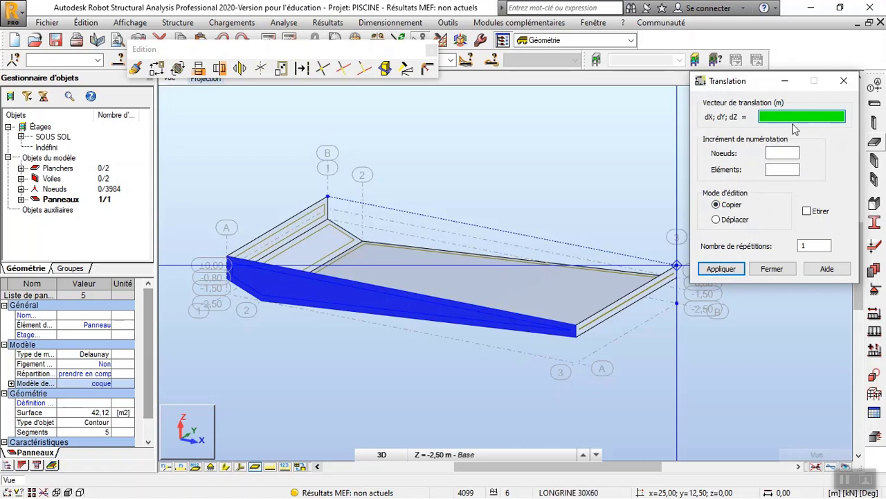
left_click(577, 335)
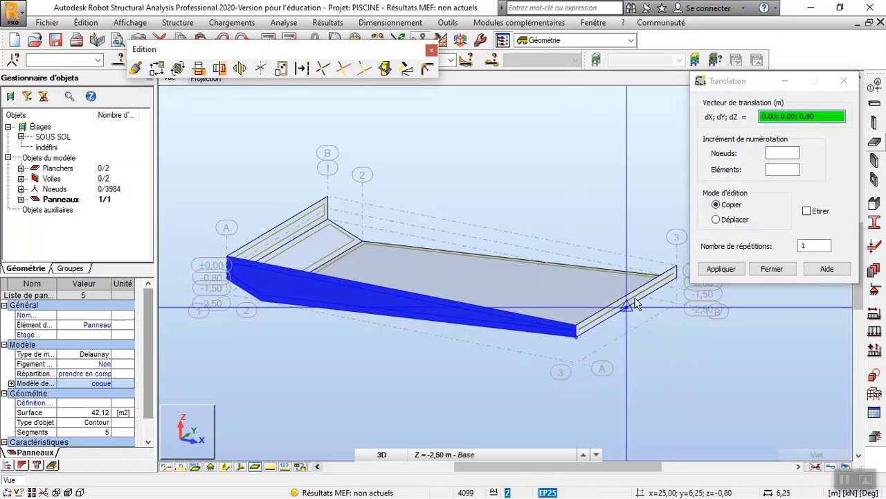
left_click(678, 277)
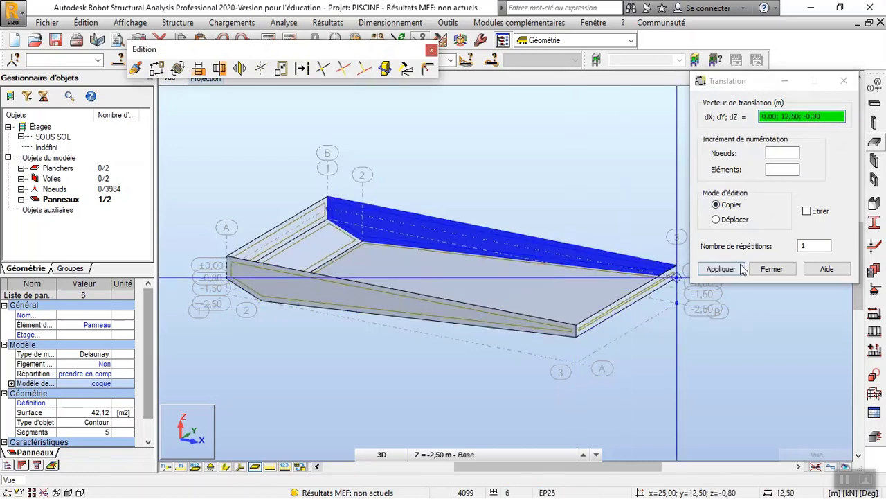
left_click(740, 269)
left_click(770, 269)
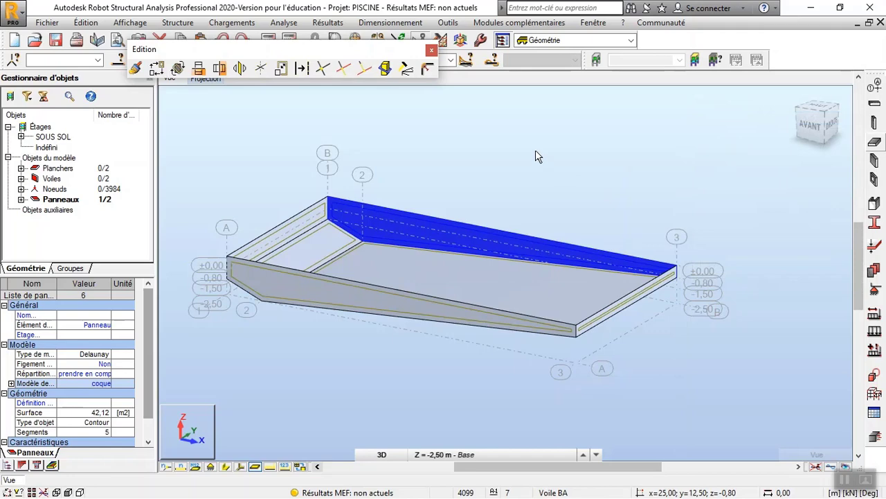
left_click(433, 52)
Step: Examine the pool model in 3D with both side walls in place
scroll(387, 241, "up", 2)
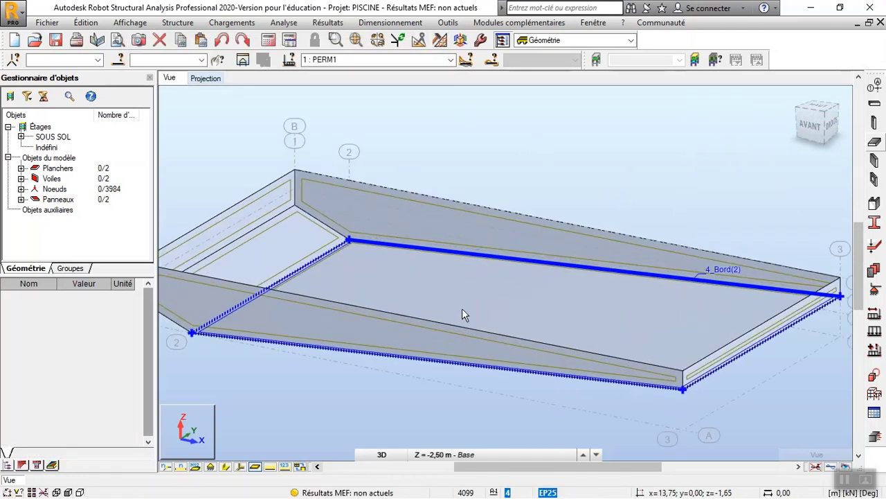
scroll(463, 309, "down", 2)
right_click(409, 142)
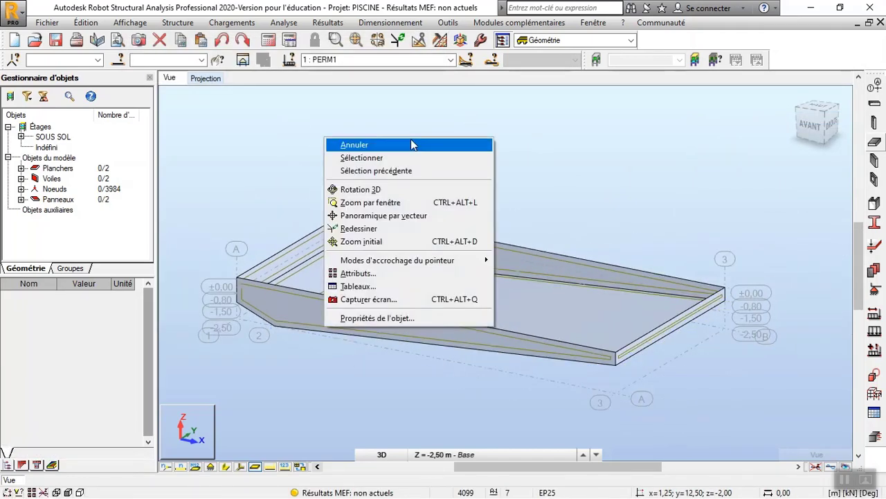
left_click(411, 196)
left_click_drag(416, 194, 450, 192)
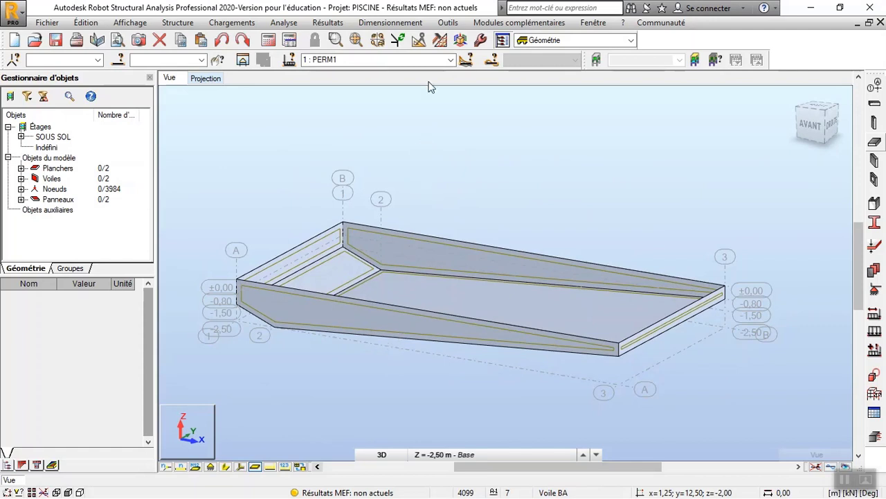
left_click(451, 60)
left_click(450, 61)
mouse_move(449, 157)
left_mouse_down()
mouse_move(460, 160)
mouse_move(435, 162)
left_mouse_up()
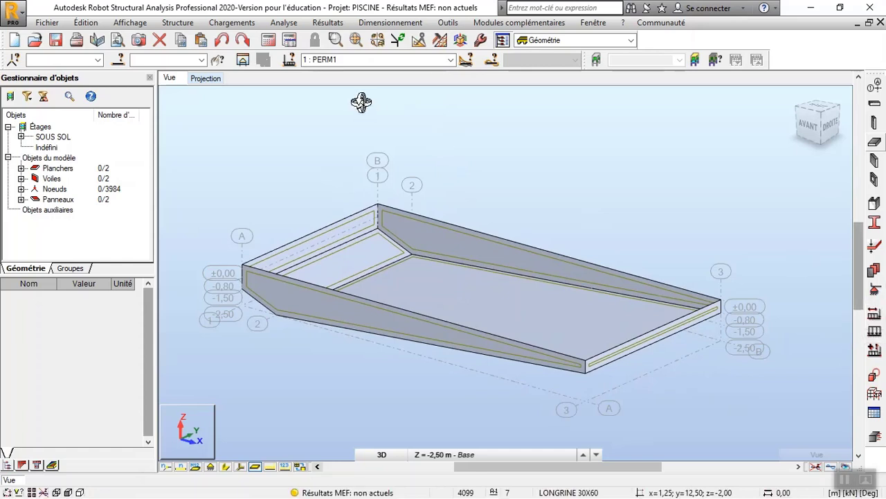
Step: Try to rename load case PERM1 as POIDS PROPRE in the load case definitions
left_click(874, 313)
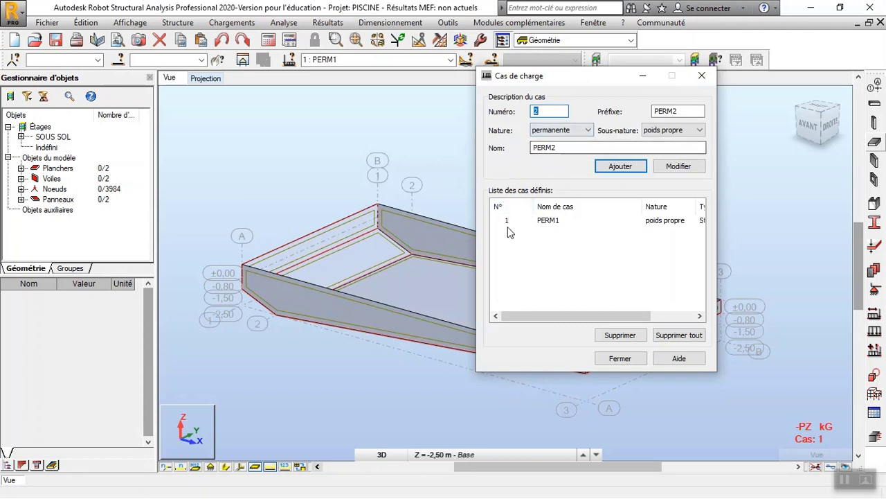
left_click_drag(562, 147, 506, 149)
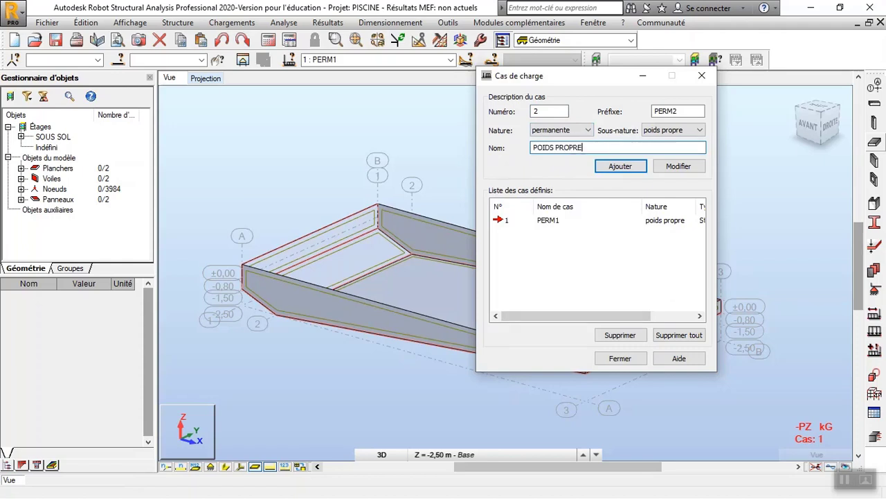
left_click(681, 169)
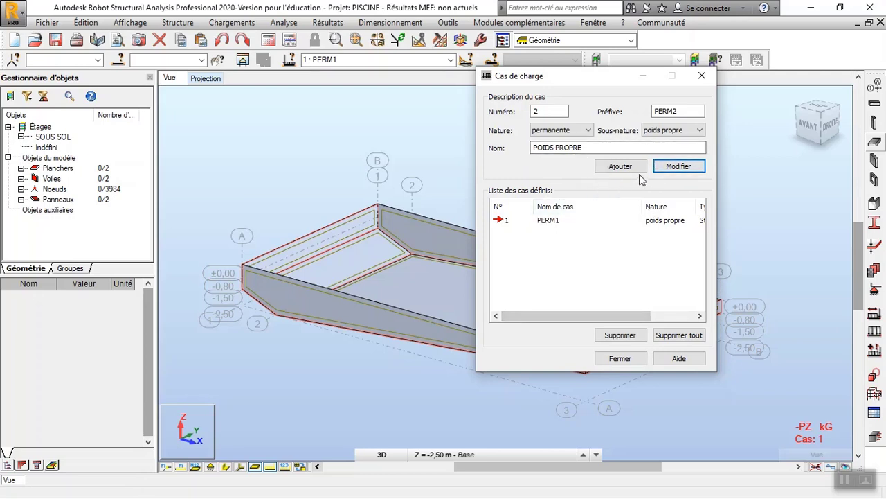
left_click(547, 221)
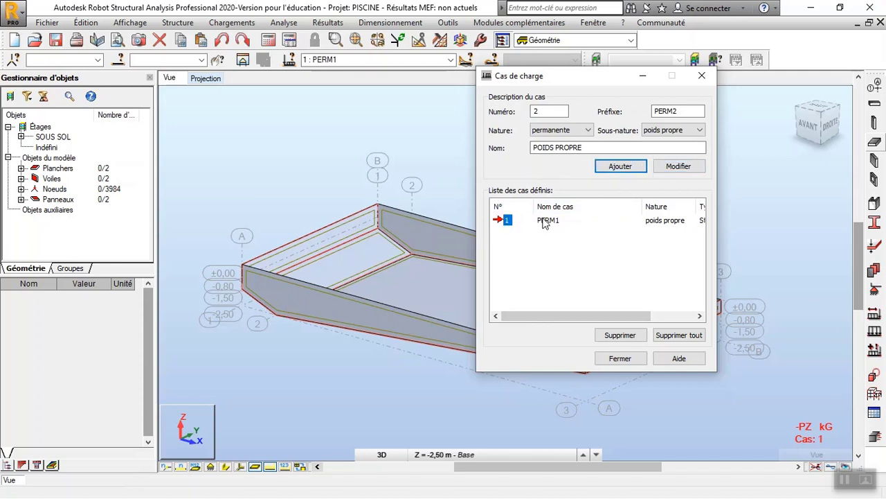
left_click(659, 172)
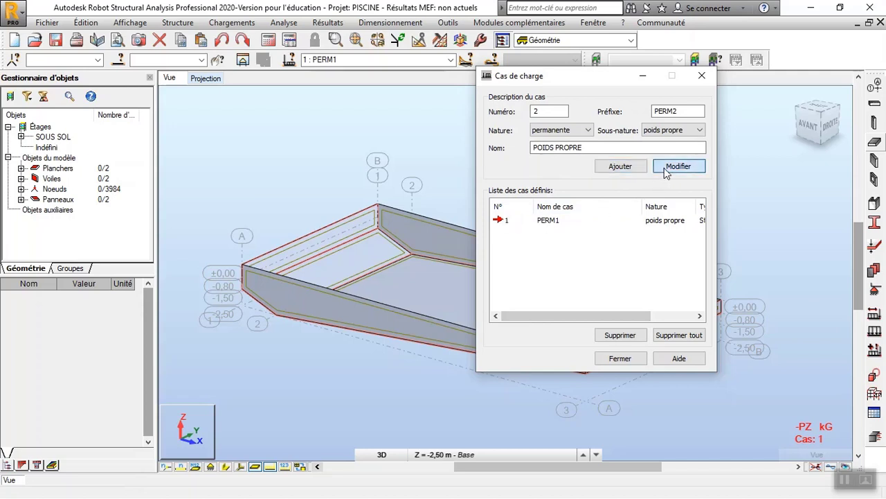
left_click(575, 150)
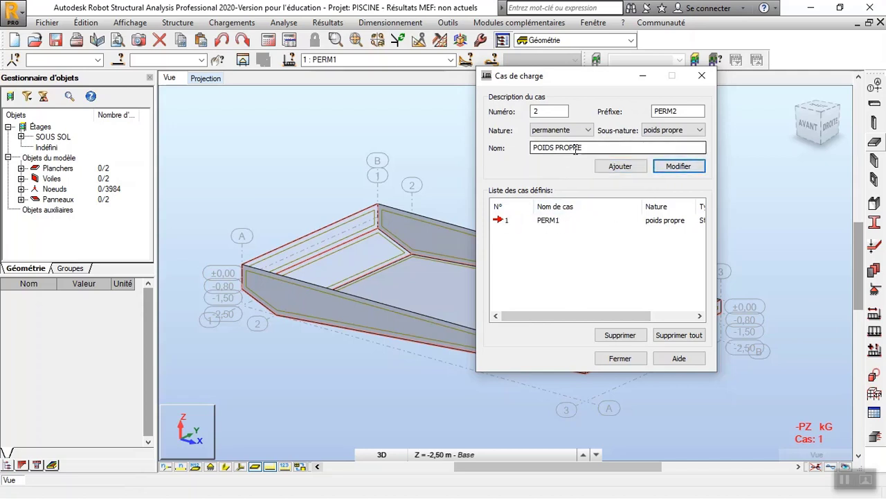
left_click_drag(588, 316, 554, 312)
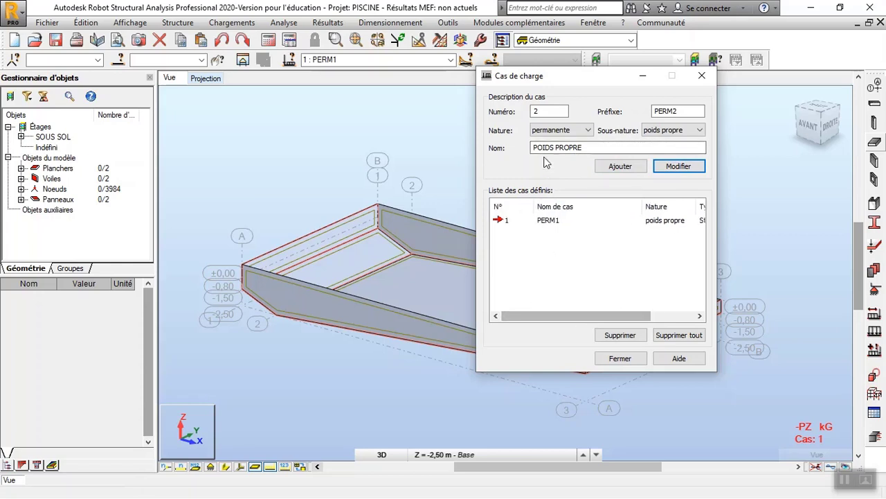
left_click(584, 148)
left_click(589, 146)
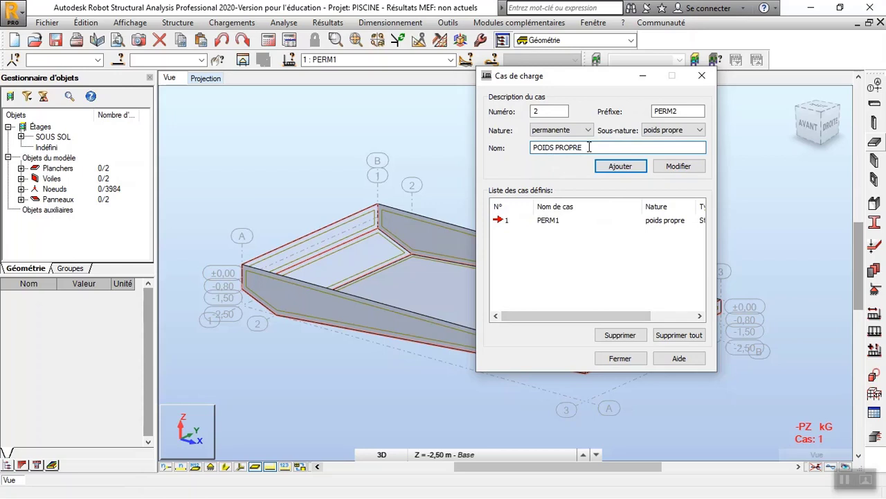
Step: Add a permanent load case named CHARGE HYDROSTATIQUE with the poids propre sub-nature
left_click_drag(579, 149, 526, 153)
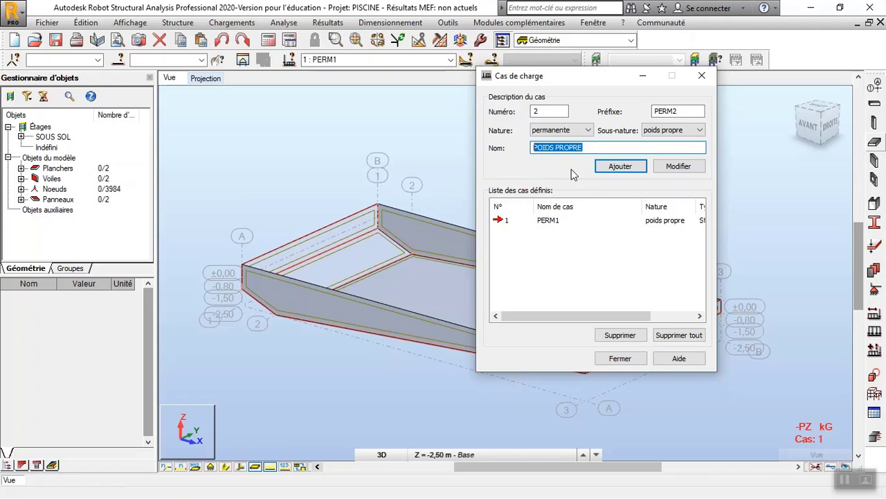
type("CHARG")
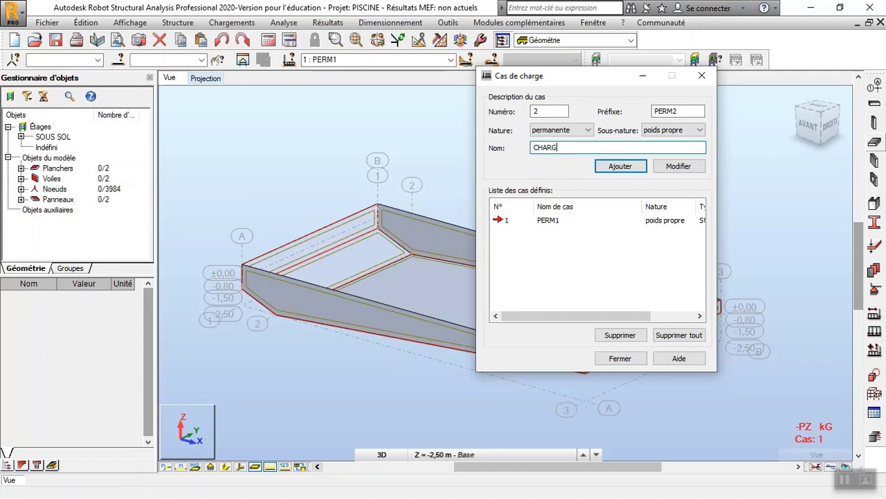
type("E HYDROSTATIQUE")
left_click(619, 168)
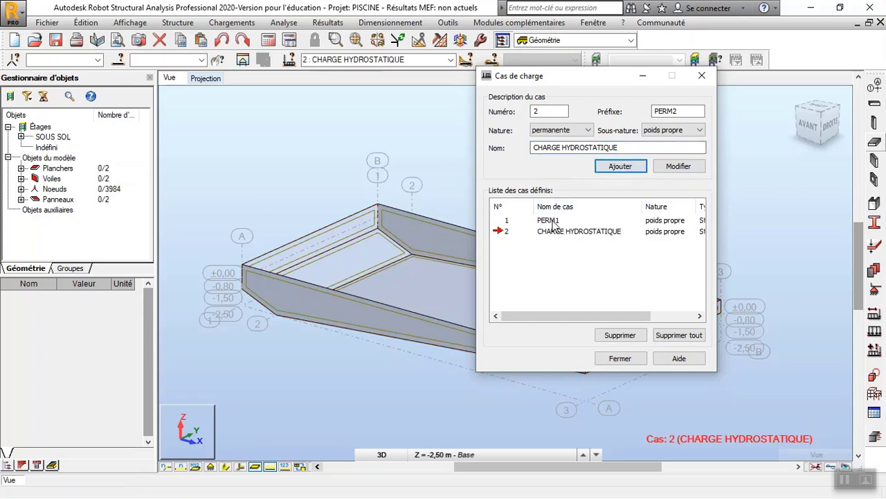
Step: Add another permanent load case named POUSSEE DE TERRE
left_click(620, 150)
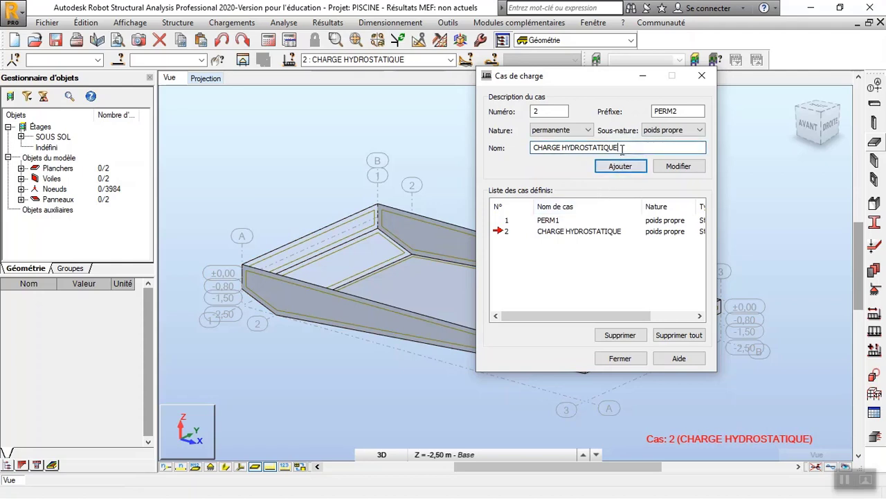
key("BackSpace")
key("BackSpace")
key("BackSpace")
key("BackSpace")
key("BackSpace")
key("BackSpace")
key("BackSpace")
key("BackSpace")
key("BackSpace")
key("BackSpace")
key("BackSpace")
key("BackSpace")
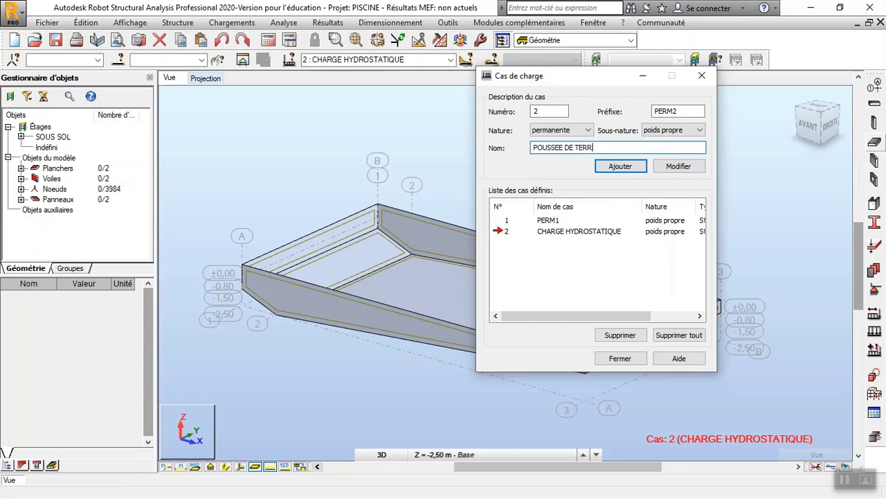
type("E")
left_click(626, 169)
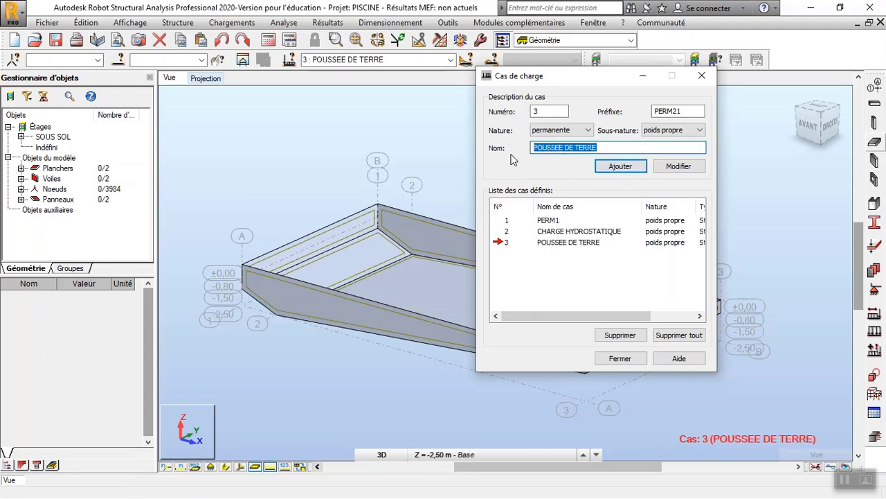
Step: Add a permanent load case named ENTRETIEN
type("ENTRETIEN")
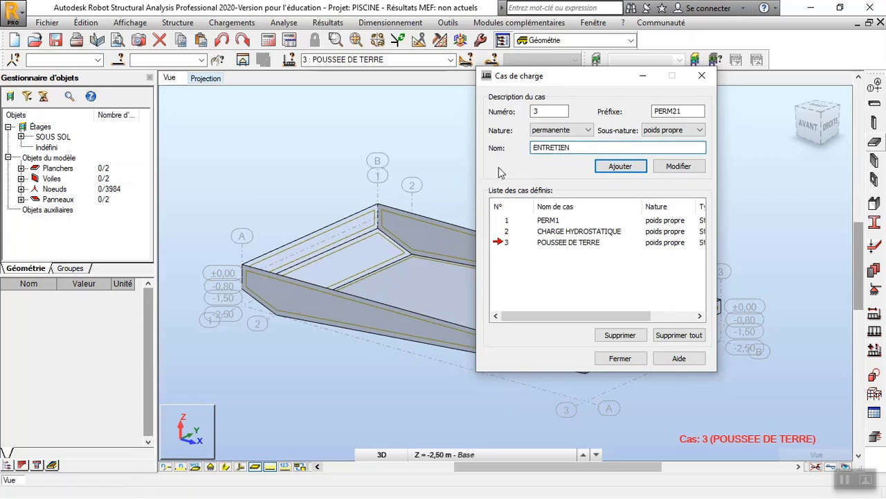
left_click(631, 168)
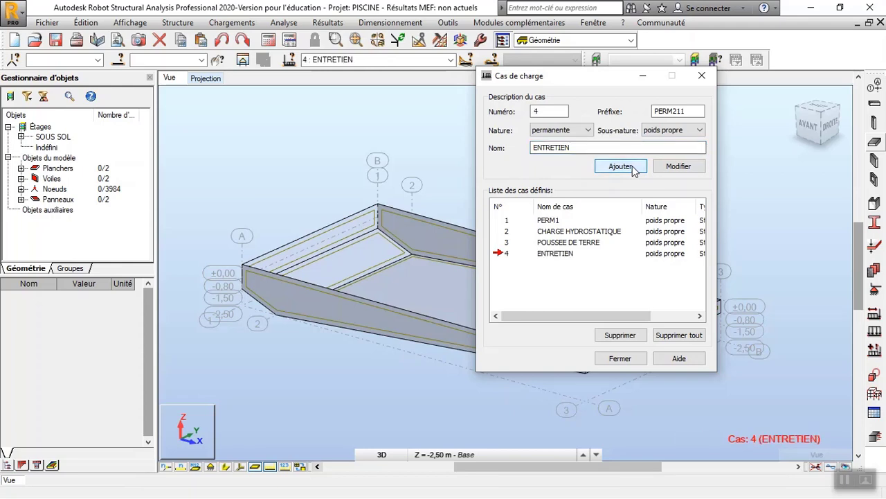
left_click(543, 224)
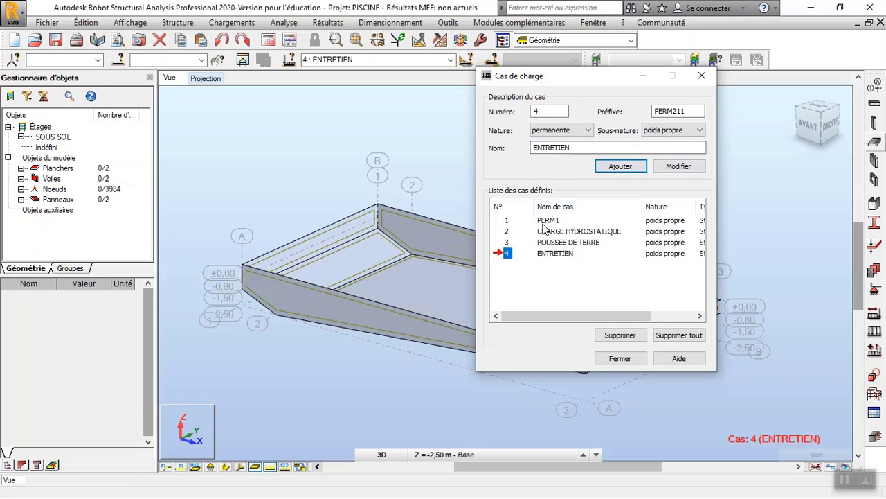
Step: Rename load case 1 (PERM1) as PP and close the load case definitions
left_click(513, 223)
left_click(506, 222)
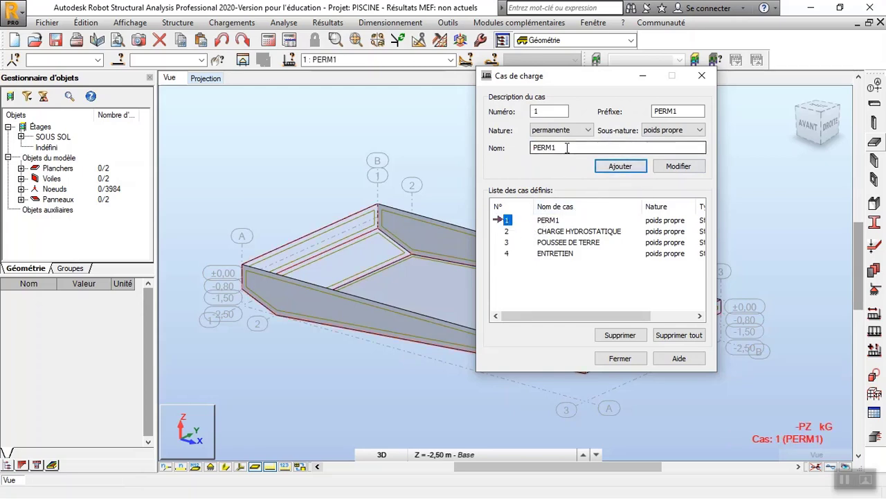
left_click_drag(567, 147, 493, 153)
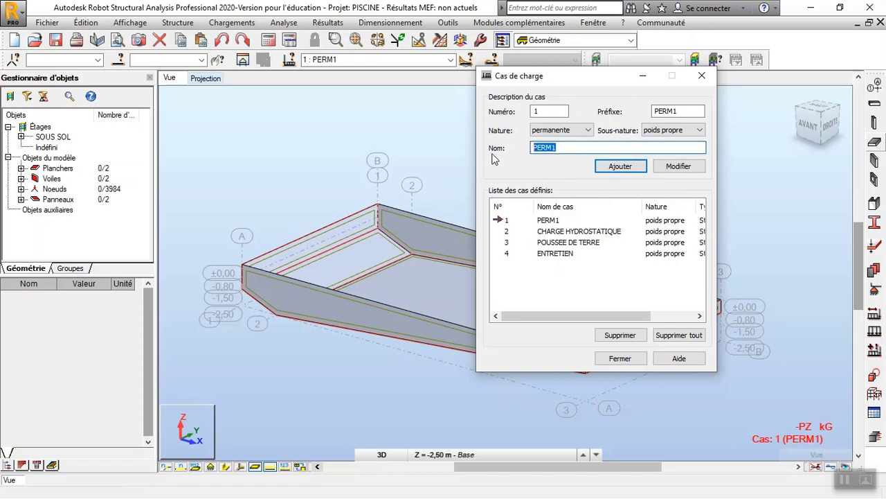
type("PP")
left_click(676, 169)
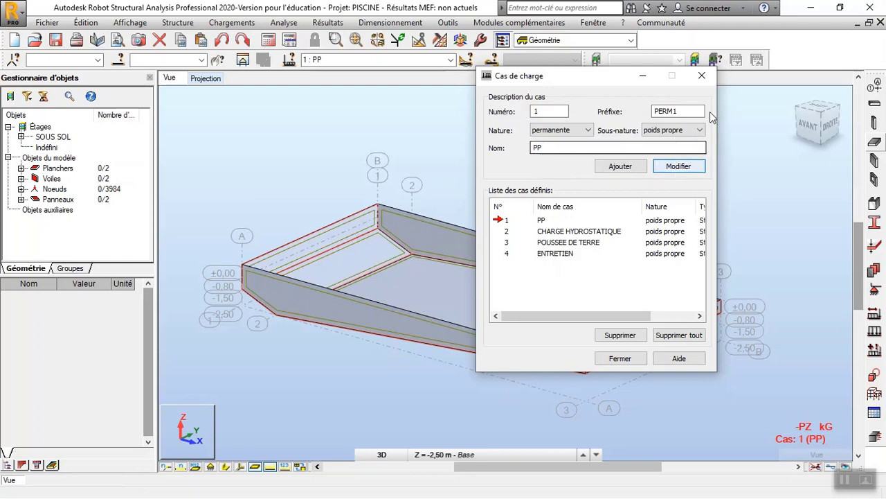
left_click(706, 76)
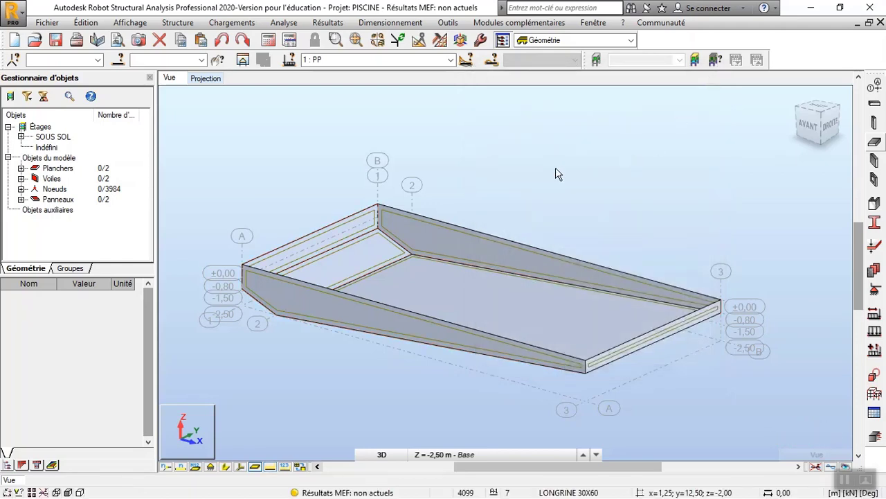
Step: Assign self-weight in the -PZ direction to the entire structure for load case PP
left_click(875, 350)
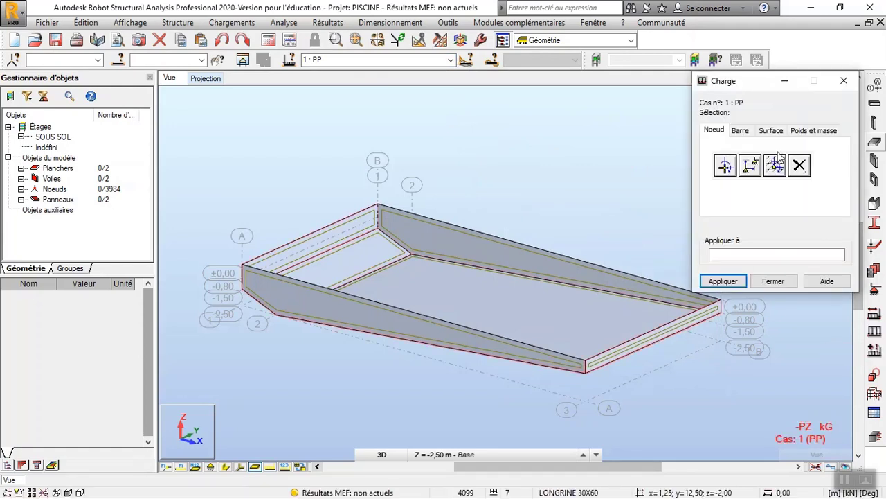
left_click(814, 130)
left_click(725, 165)
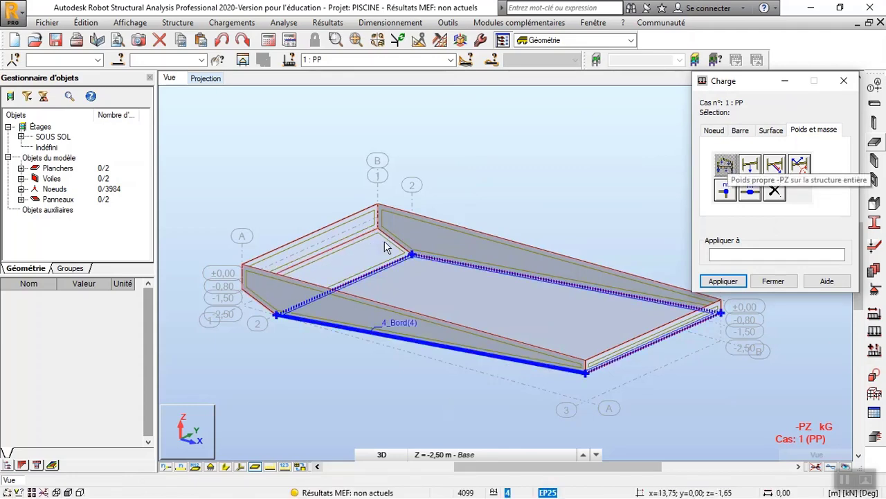
left_click(845, 81)
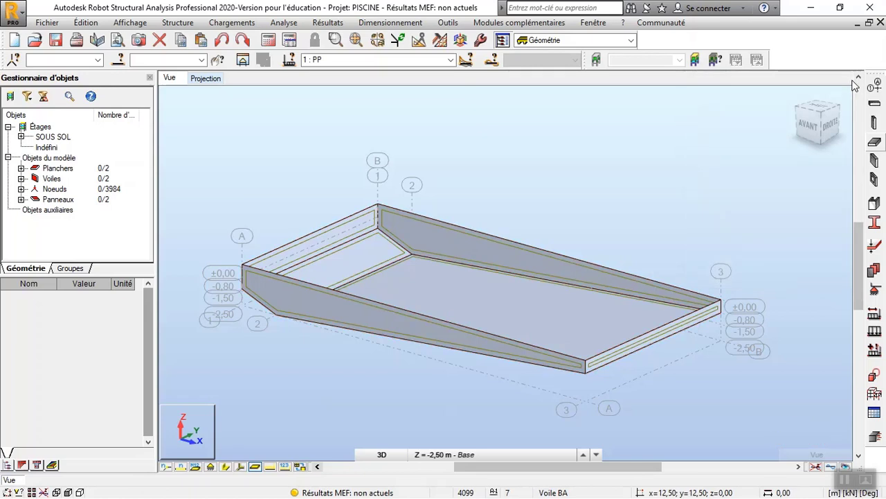
Step: Make CHARGE HYDROSTATIQUE the active load case and display the local axes of the pool panels
left_click(450, 59)
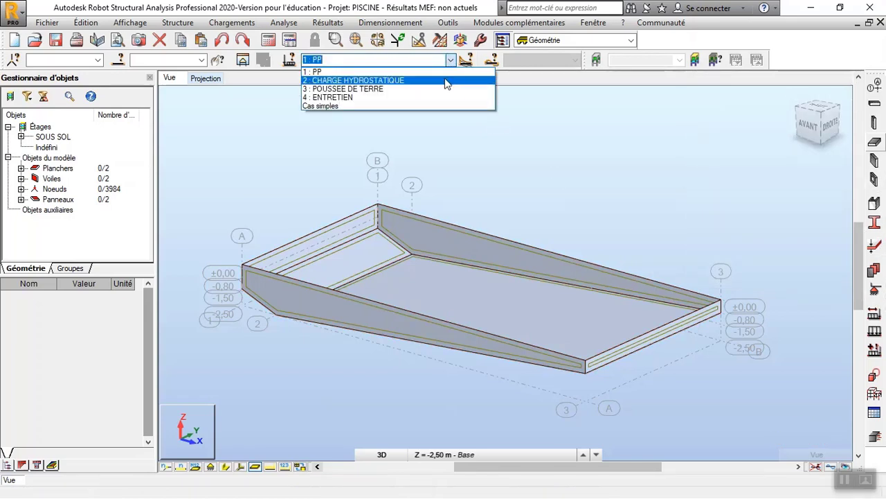
left_click(385, 81)
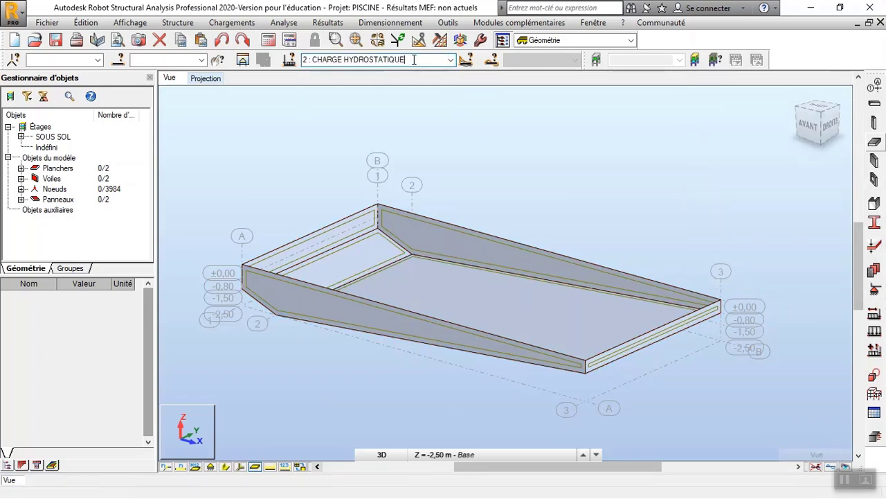
right_click(459, 150)
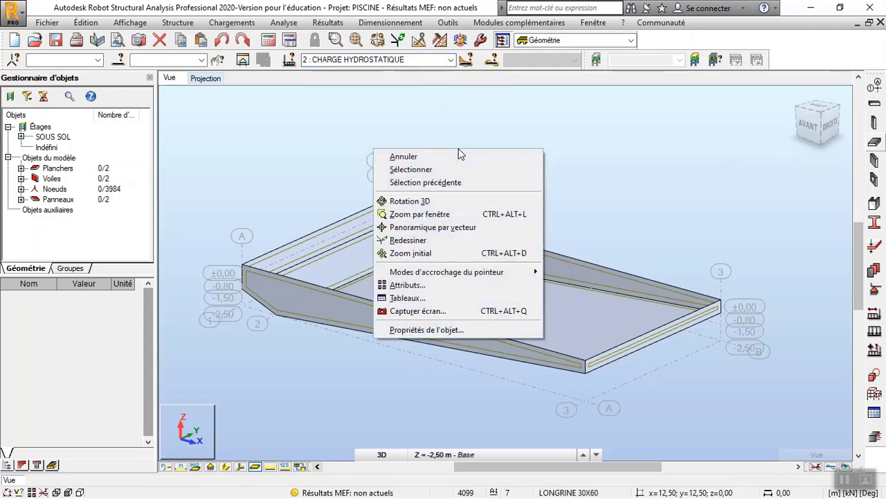
left_click(445, 200)
mouse_move(449, 202)
left_mouse_down()
mouse_move(471, 207)
mouse_move(453, 214)
left_mouse_up()
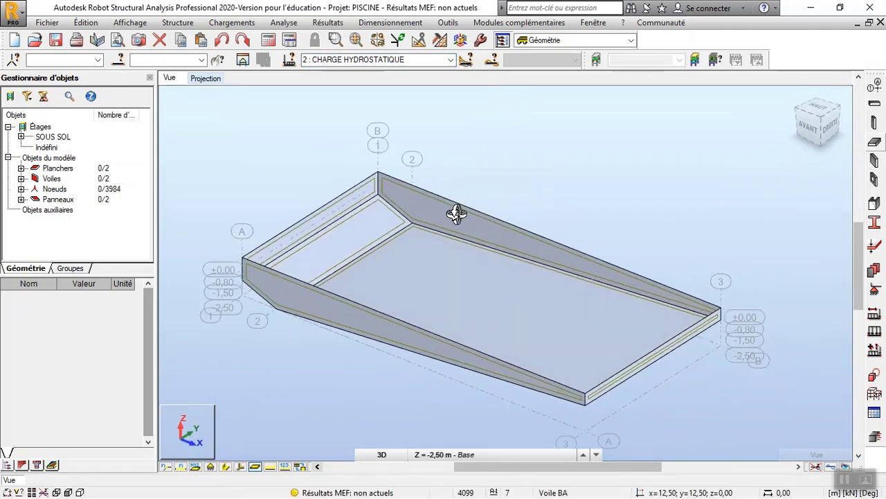
right_click(475, 142)
left_click(478, 166)
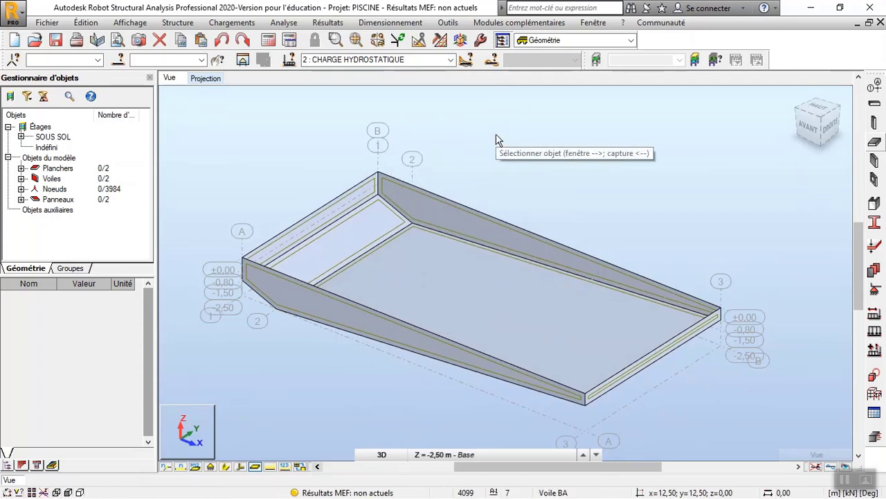
left_click(239, 470)
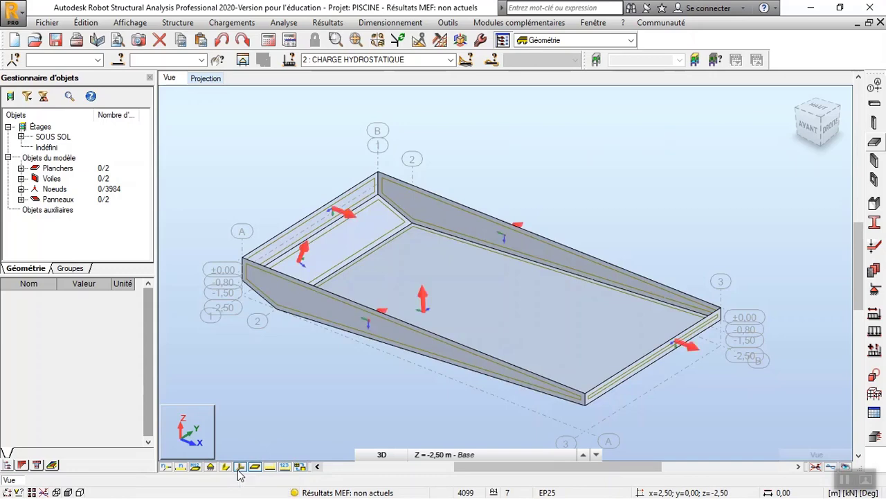
Step: Reverse the local Z axis of the side wall along axis B and the end wall along axis 3 (panels 2 and 6)
right_click(244, 145)
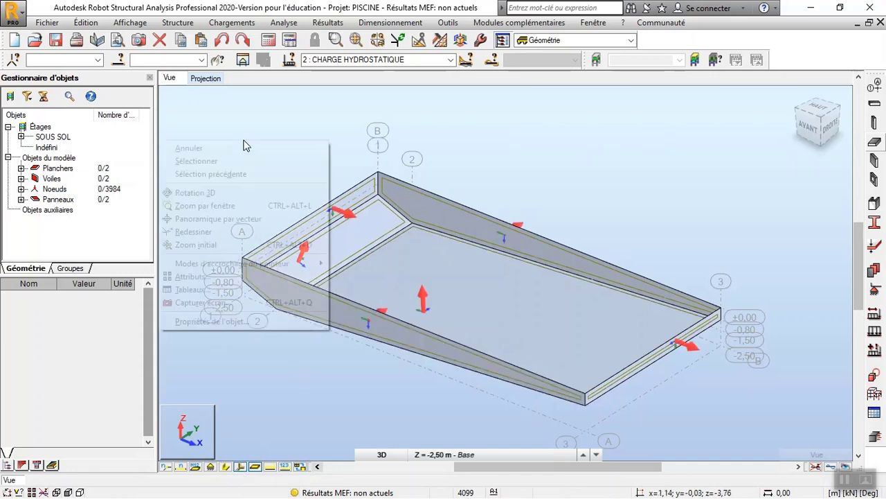
left_click(260, 192)
mouse_move(263, 182)
left_mouse_down()
mouse_move(277, 178)
mouse_move(230, 191)
mouse_move(209, 183)
mouse_move(270, 195)
left_mouse_up()
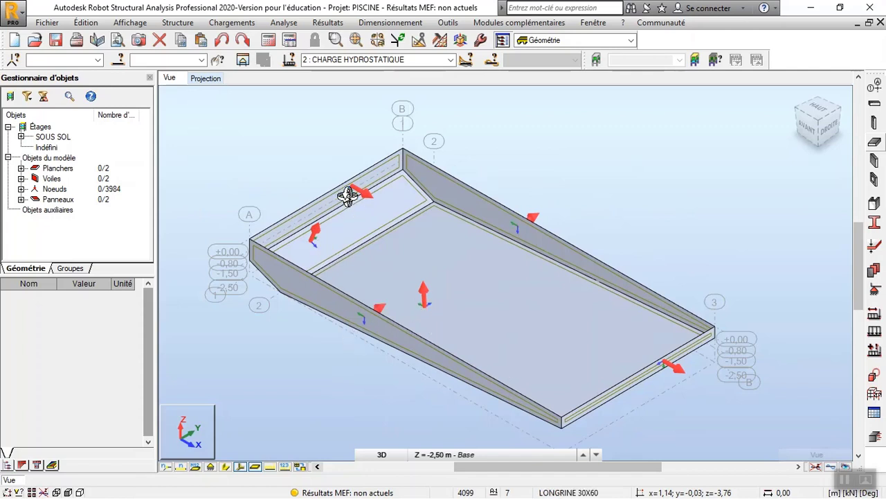
right_click(544, 173)
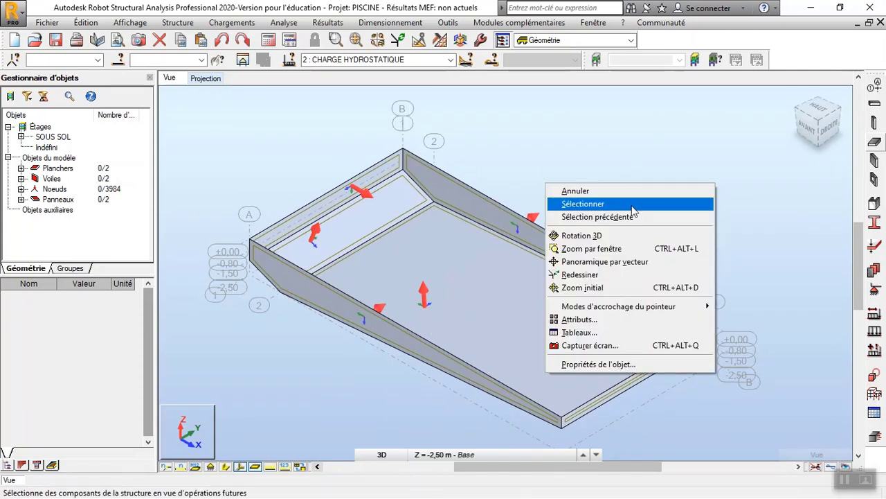
left_click(575, 200)
left_click(568, 240)
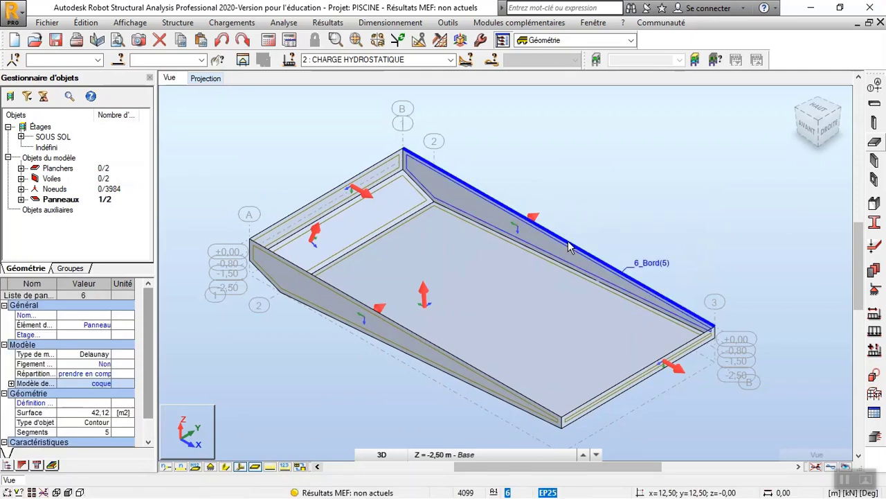
left_click(681, 350, "ctrl")
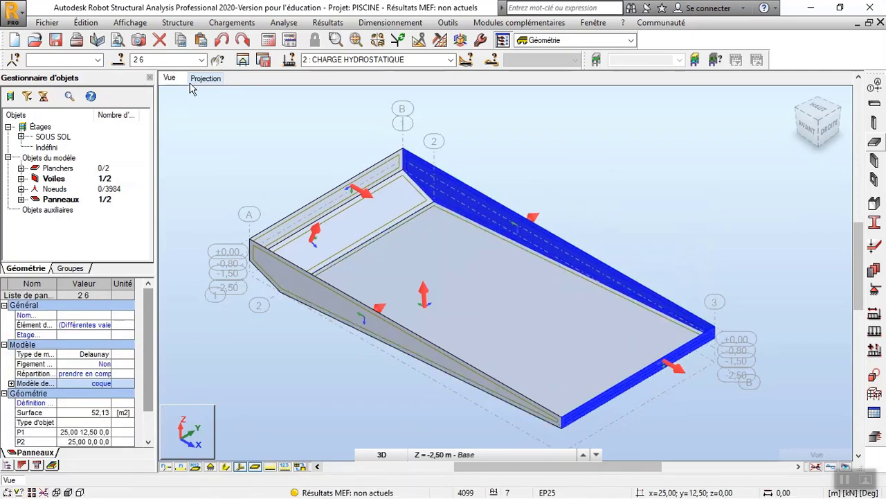
left_click(182, 26)
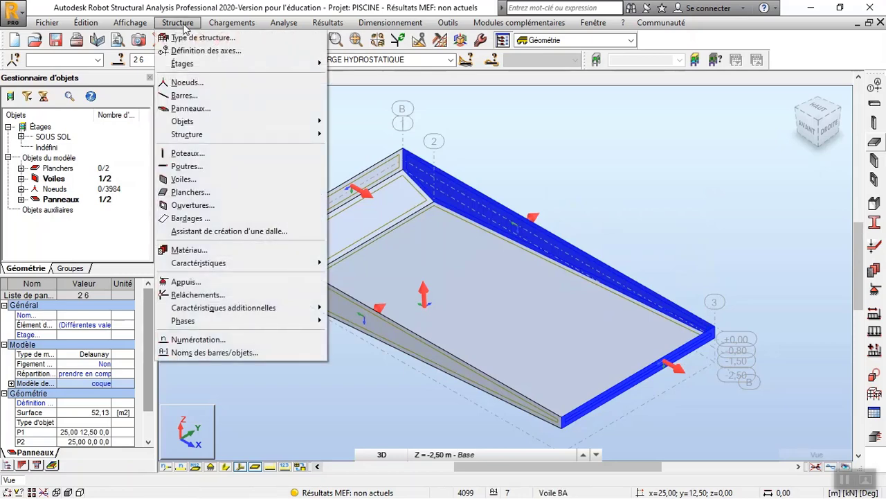
mouse_move(304, 263)
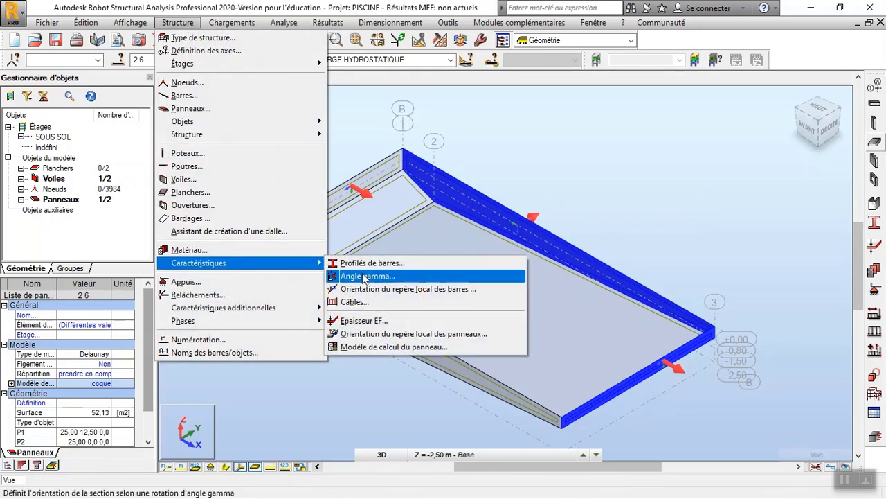
left_click(400, 334)
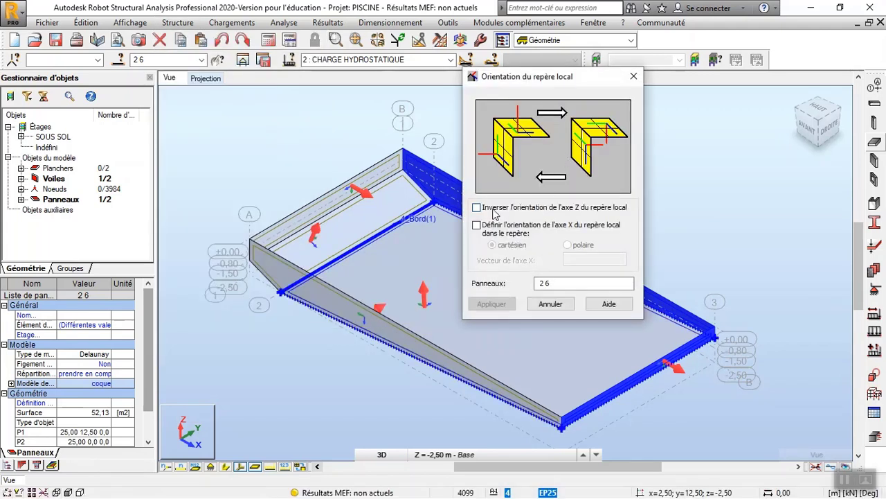
left_click(477, 208)
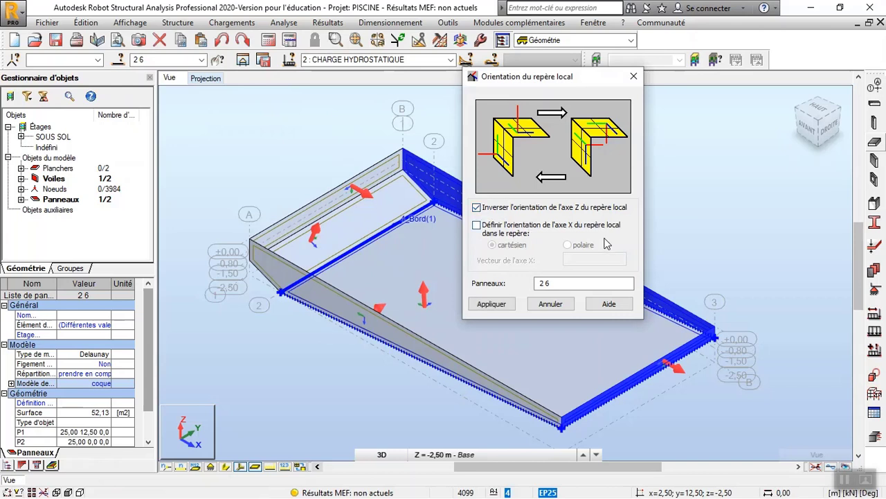
left_click(494, 306)
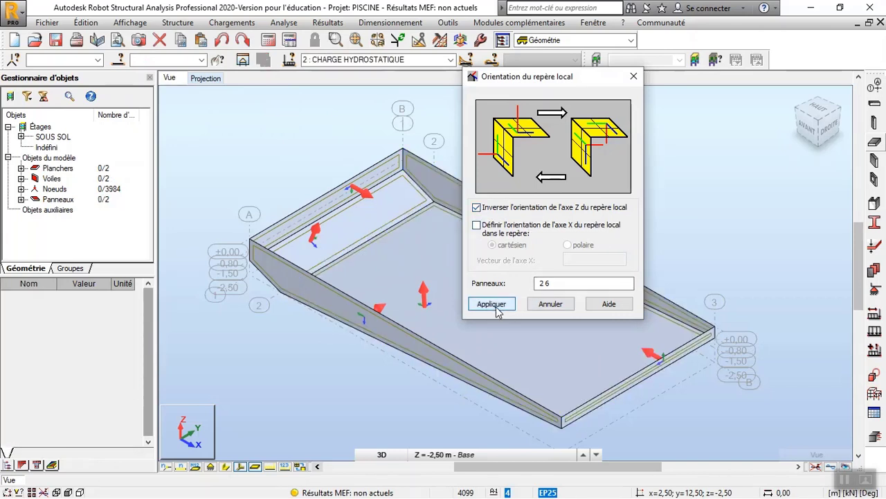
left_click(634, 76)
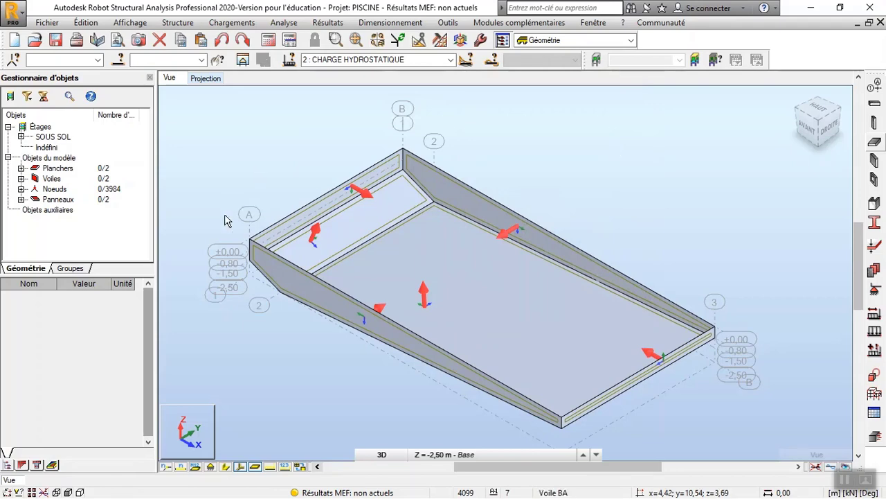
Step: Examine the level marks and panel axis directions at both ends of the pool
scroll(724, 360, "up", 5)
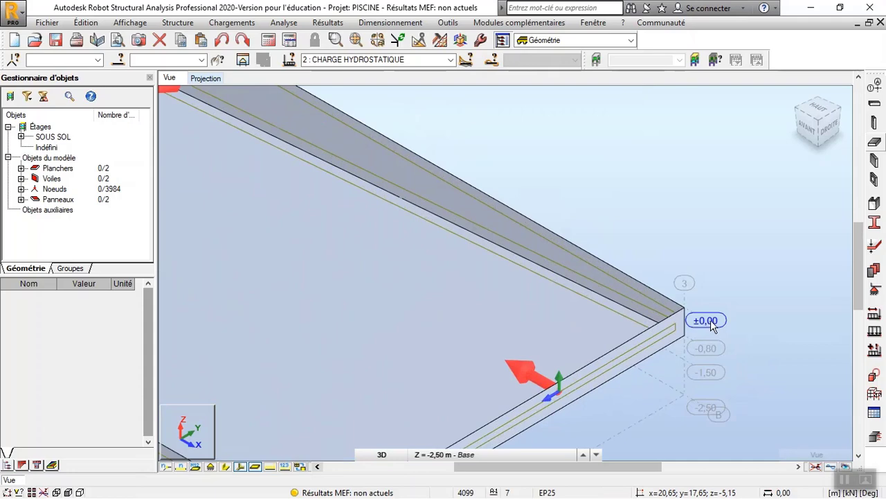
scroll(759, 317, "down", 5)
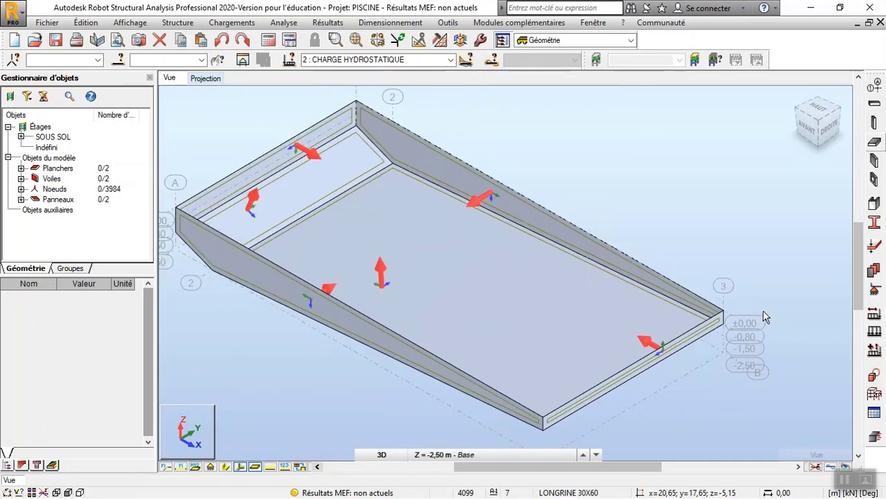
scroll(763, 312, "down", 2)
scroll(352, 301, "up", 1)
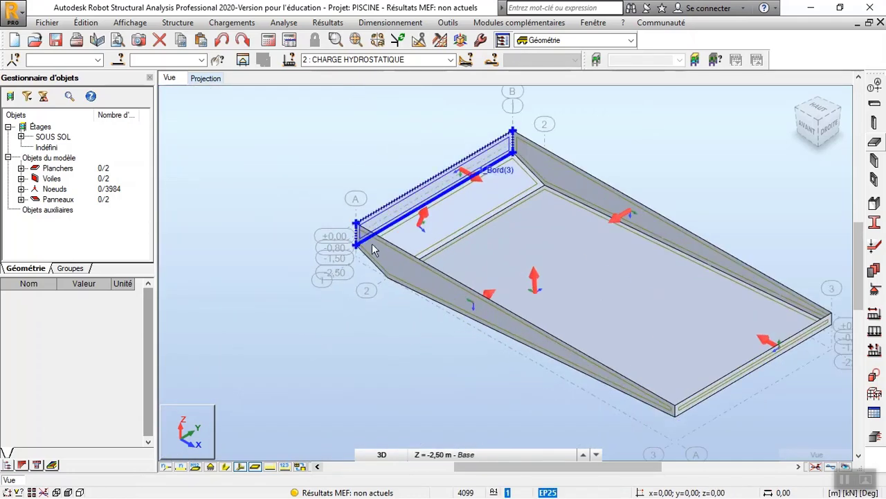
scroll(366, 277, "up", 3)
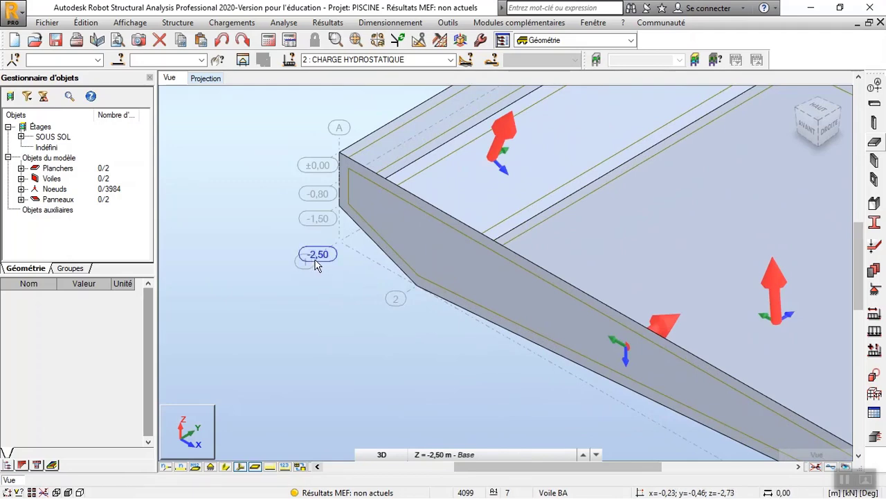
scroll(318, 264, "up", 1)
scroll(225, 257, "down", 2)
scroll(225, 256, "down", 2)
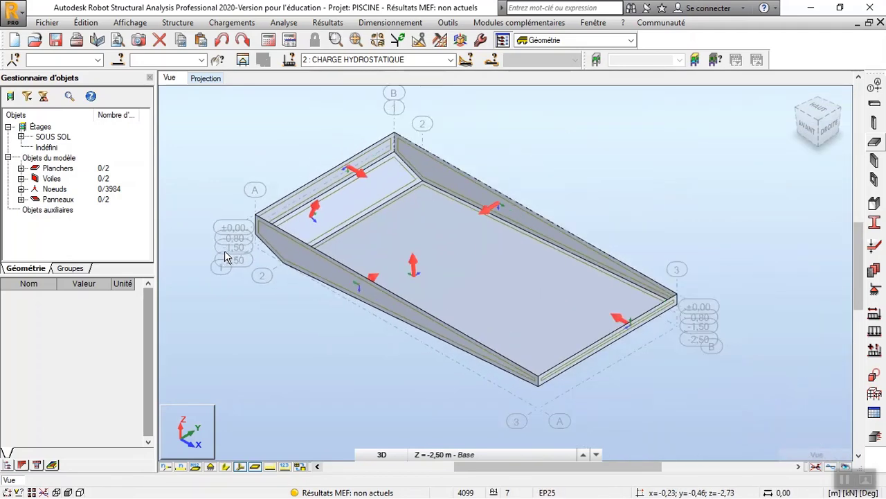
Step: Define a hydrostatic pressure surface load with a liquid weight of 1000 kg/m3 and a liquid level of 0.00 m along -Z
left_click(232, 22)
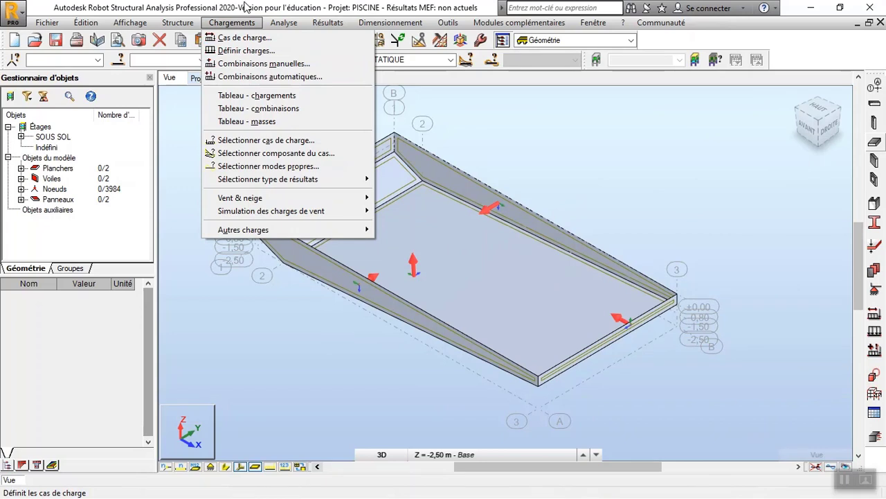
left_click(243, 8)
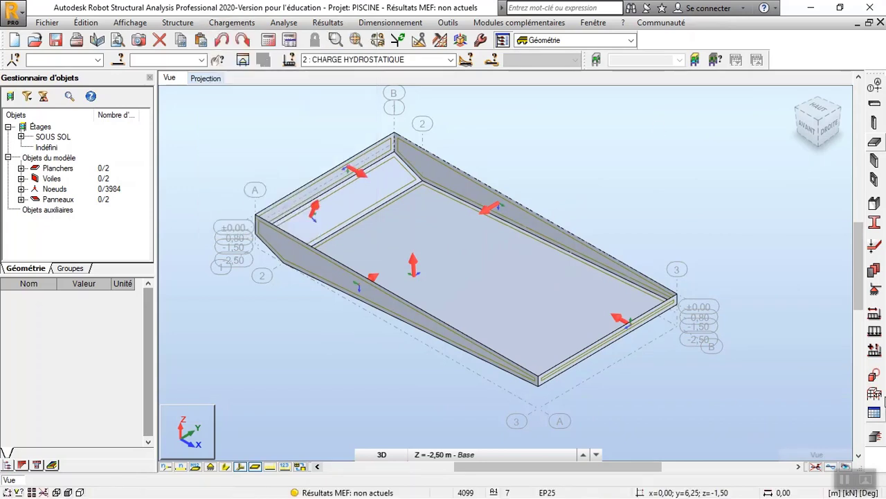
left_click(881, 331)
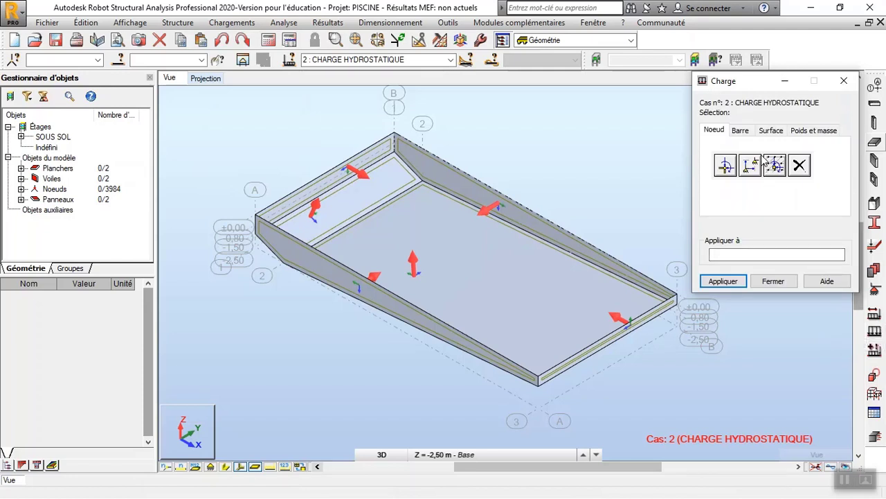
left_click(779, 131)
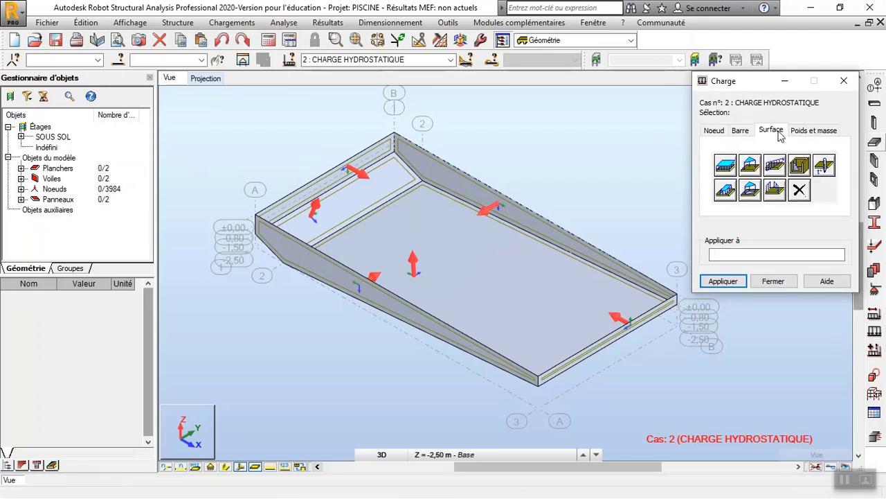
left_click(800, 166)
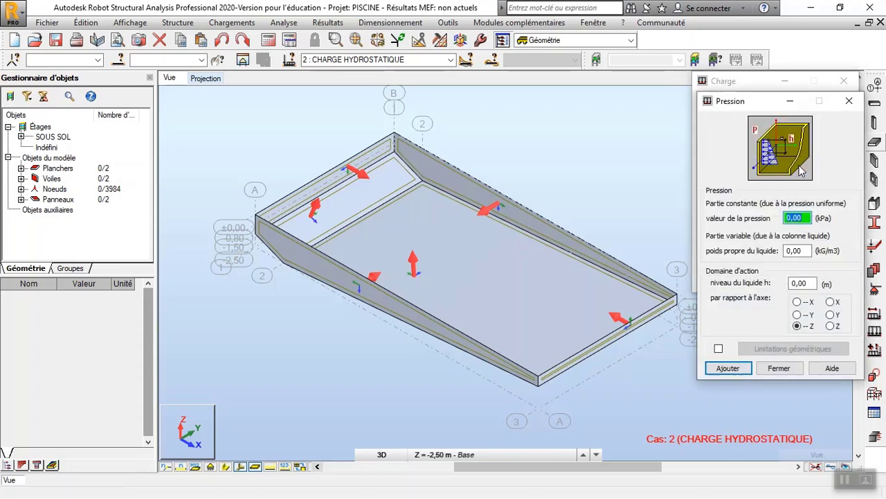
left_click_drag(660, 45, 656, 43)
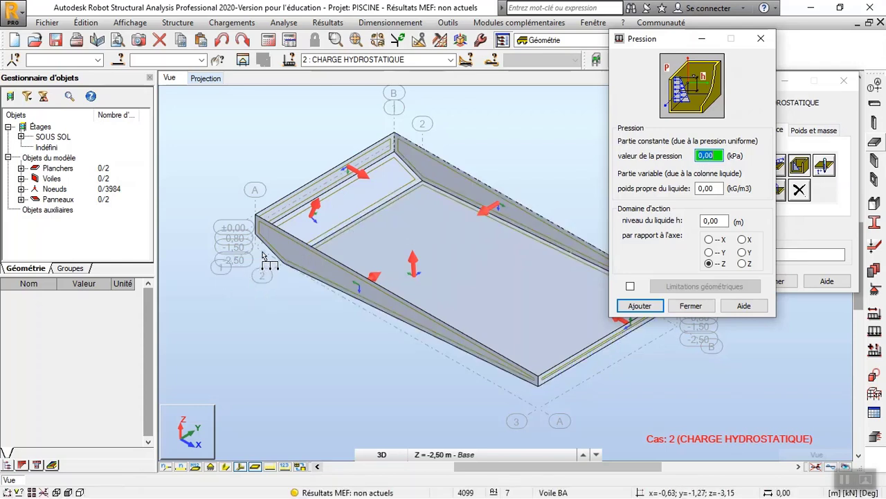
left_click(373, 313)
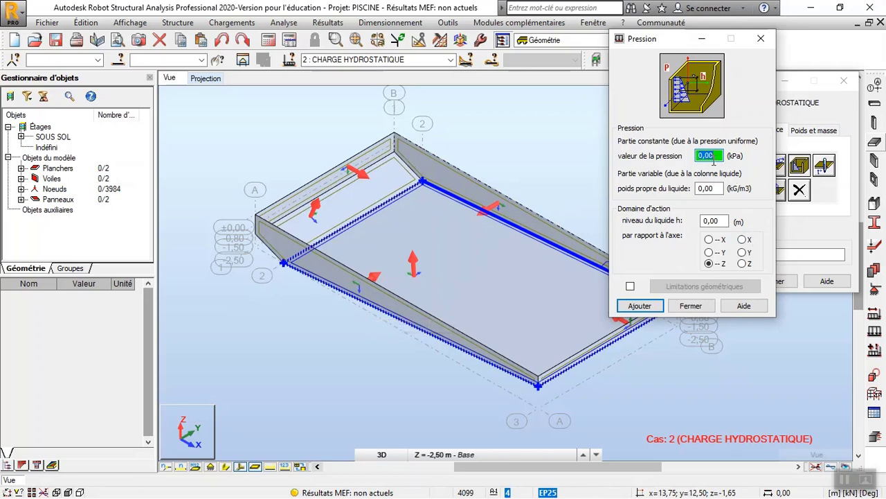
left_click(714, 186)
double_click(719, 189)
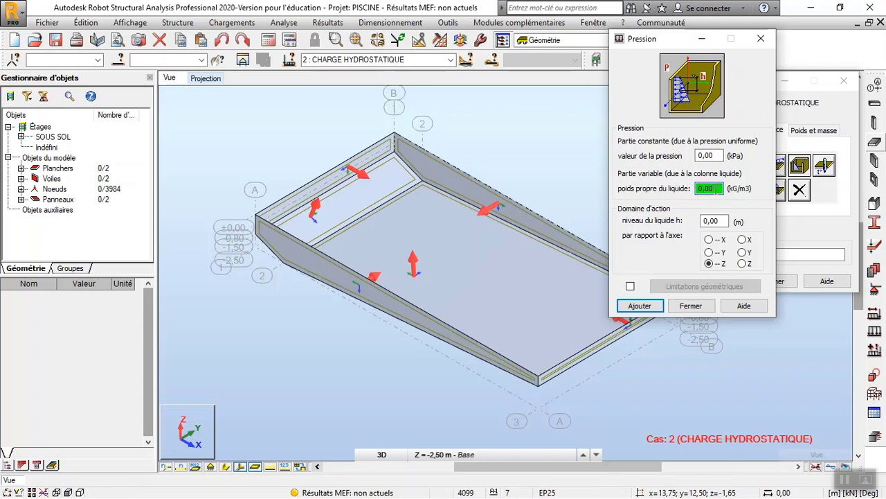
double_click(707, 188)
type("10")
left_click(720, 222)
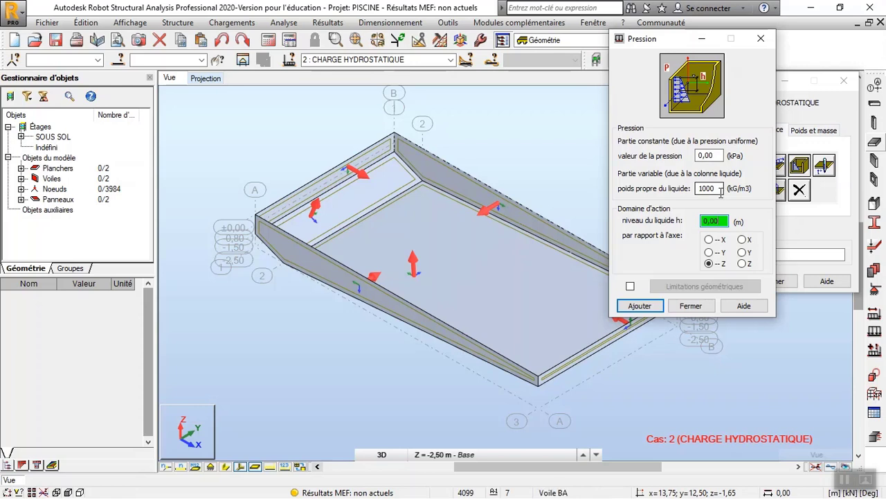
left_click(640, 305)
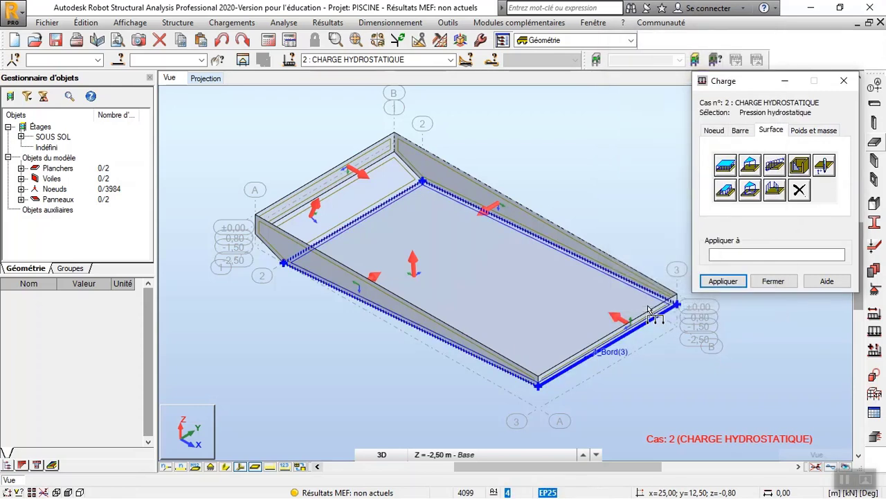
Step: Select all pool panels that have the EP25 thickness, using a panel selection by thickness
left_click(725, 255)
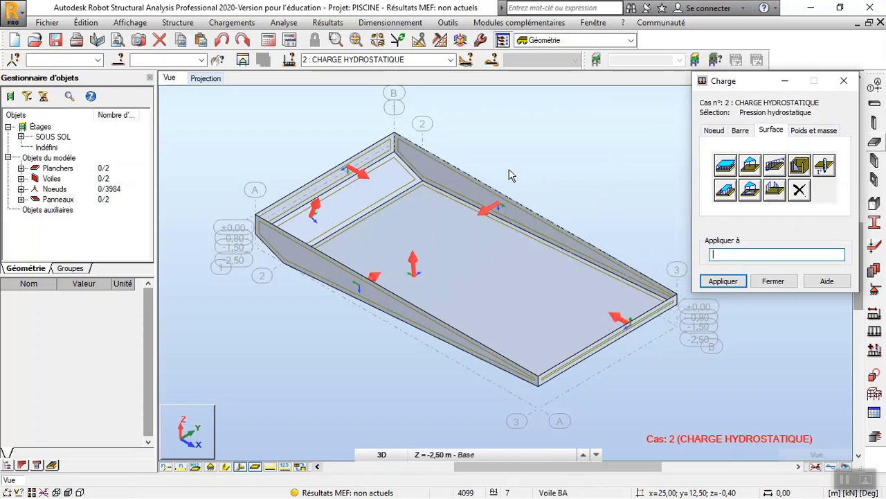
left_click(120, 64)
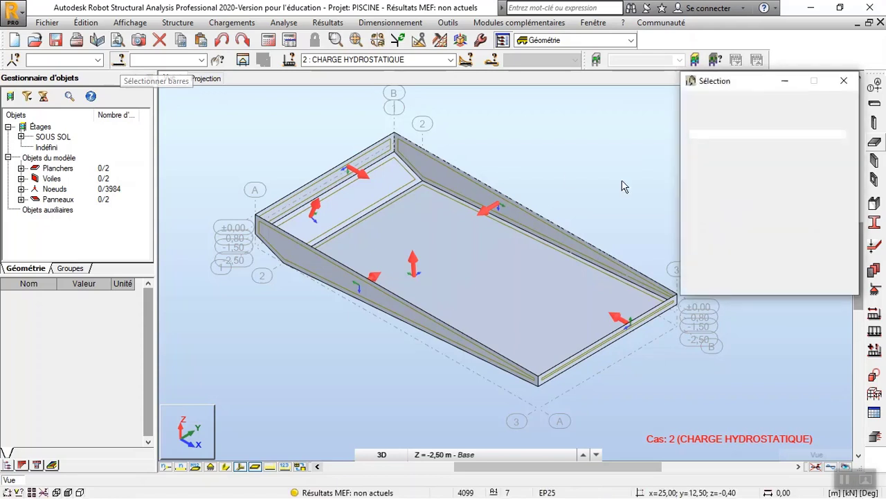
left_click(718, 124)
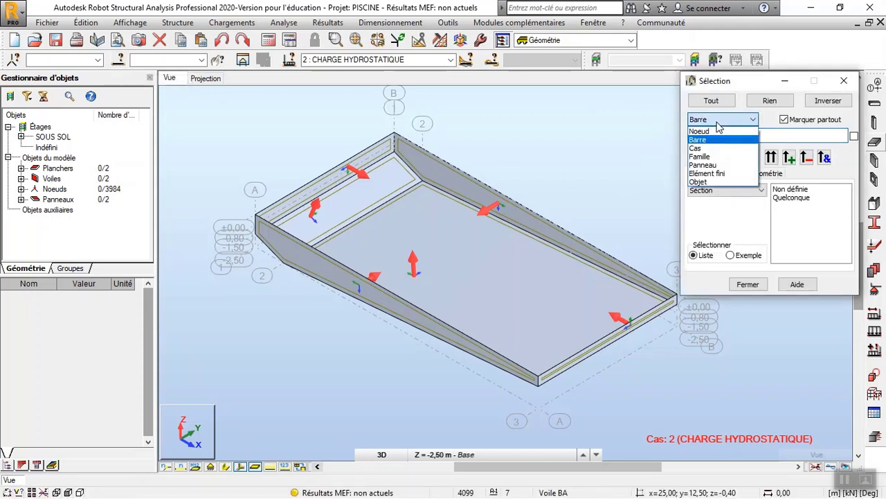
left_click(730, 169)
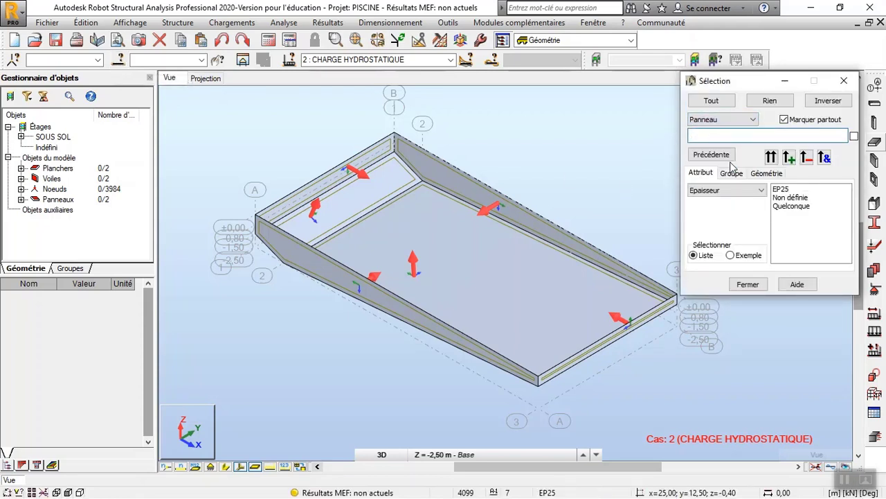
left_click(781, 189)
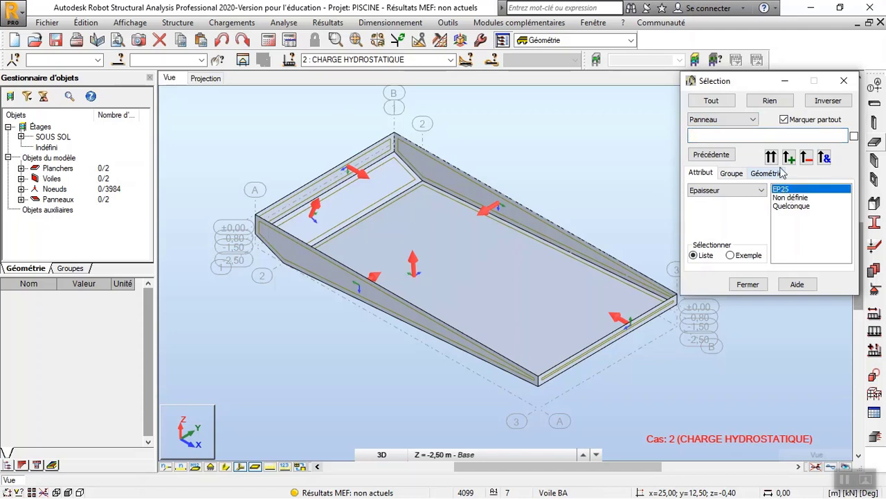
left_click(771, 157)
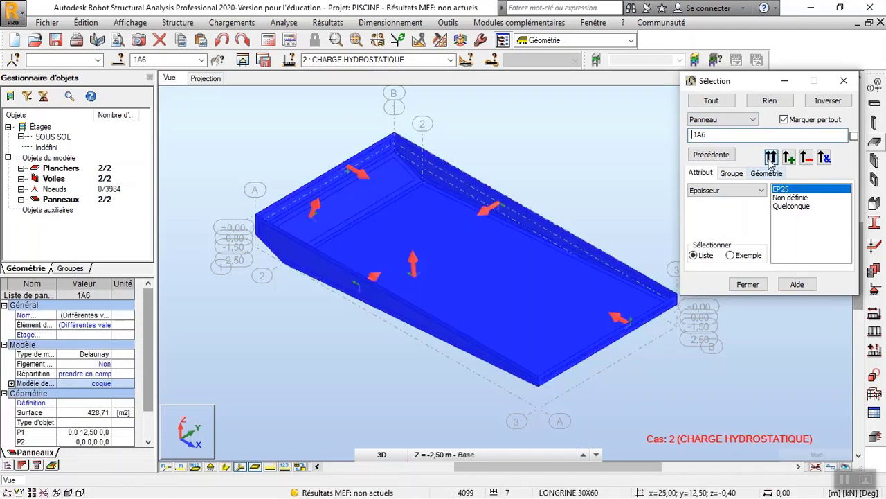
left_click(844, 82)
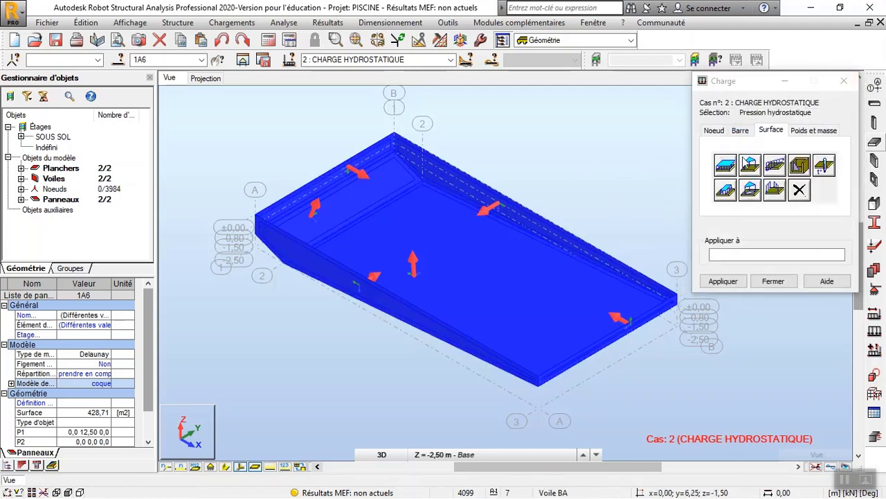
Step: Apply the hydrostatic pressure with 1000 kg/m3 liquid weight to the selected panels 1A6 and close the load definition
left_click(800, 166)
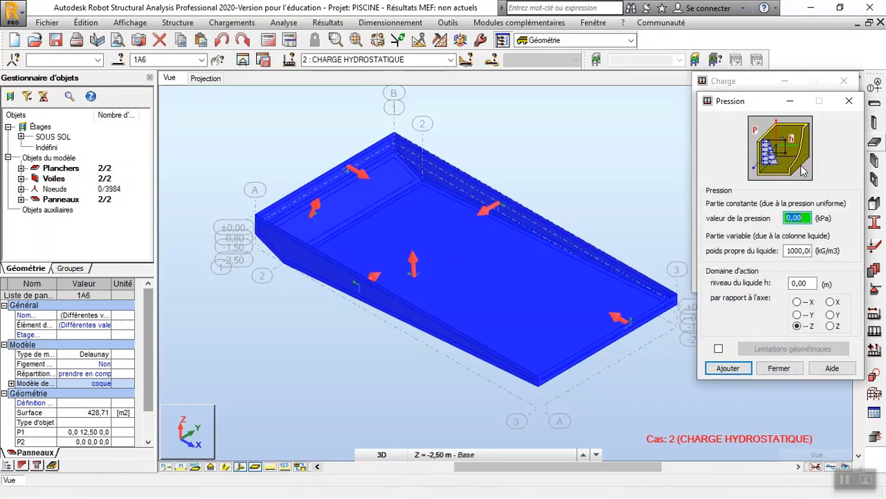
left_click(728, 367)
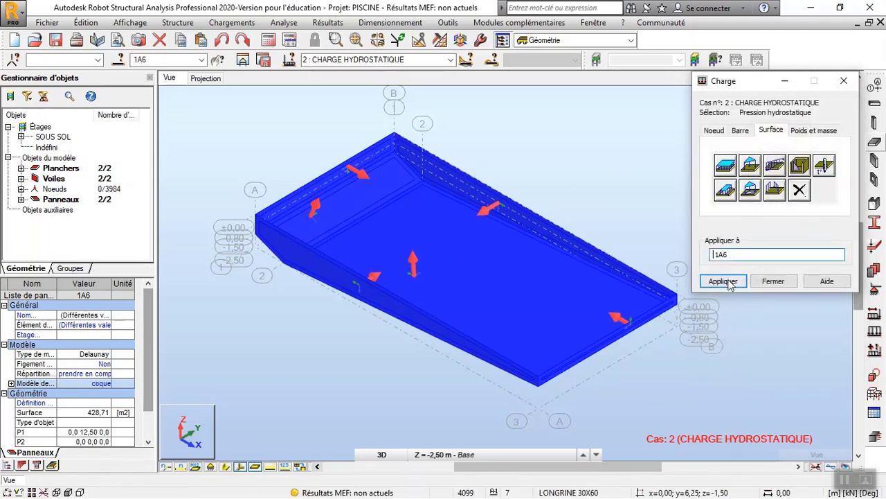
left_click(727, 282)
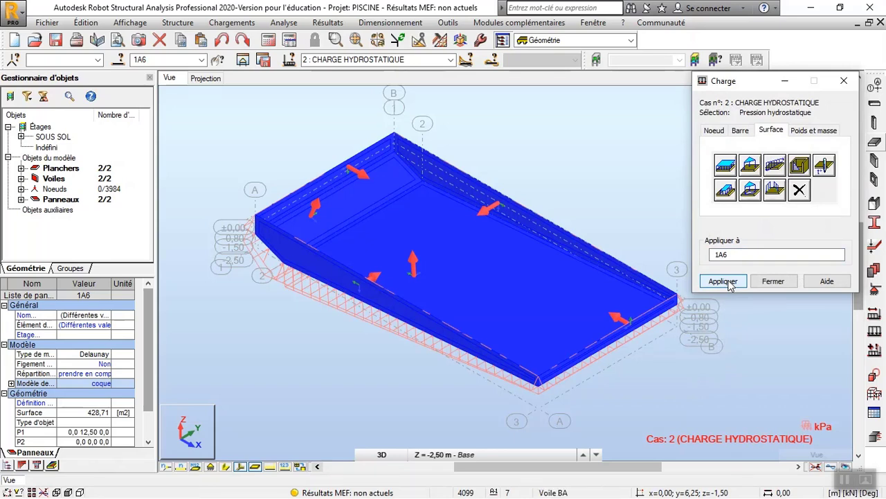
scroll(249, 246, "up", 3)
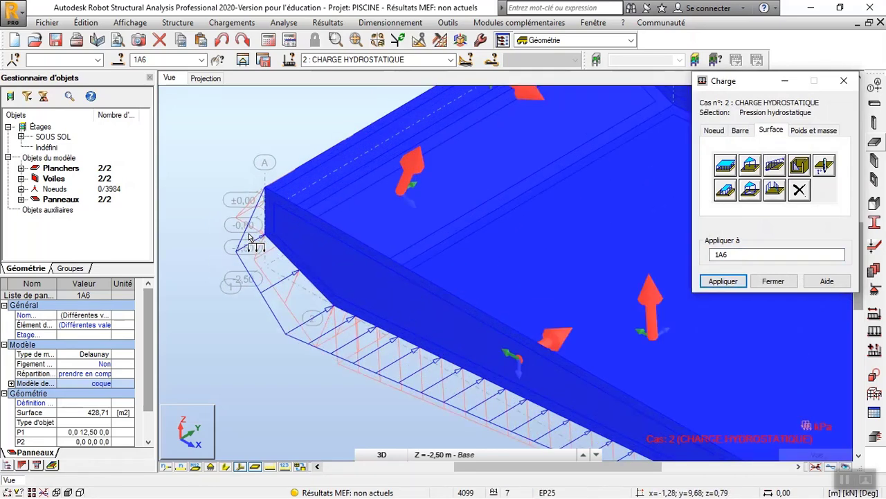
scroll(225, 258, "down", 4)
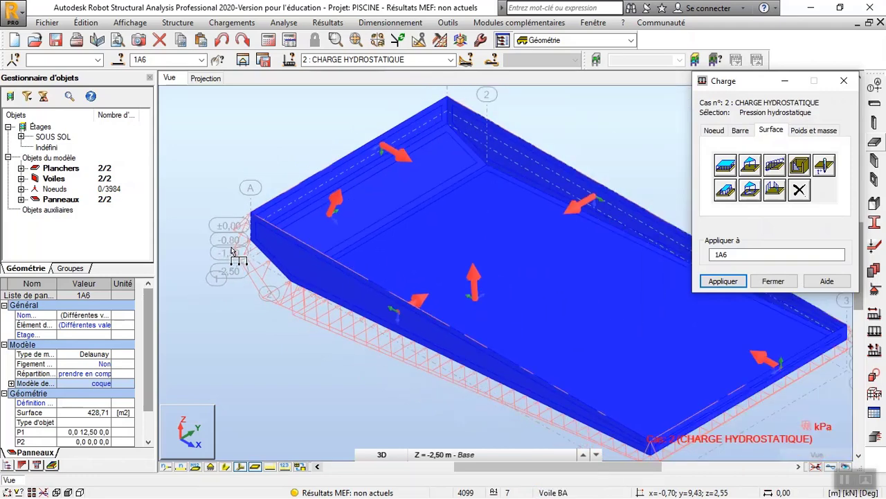
left_click(769, 282)
left_click(615, 136)
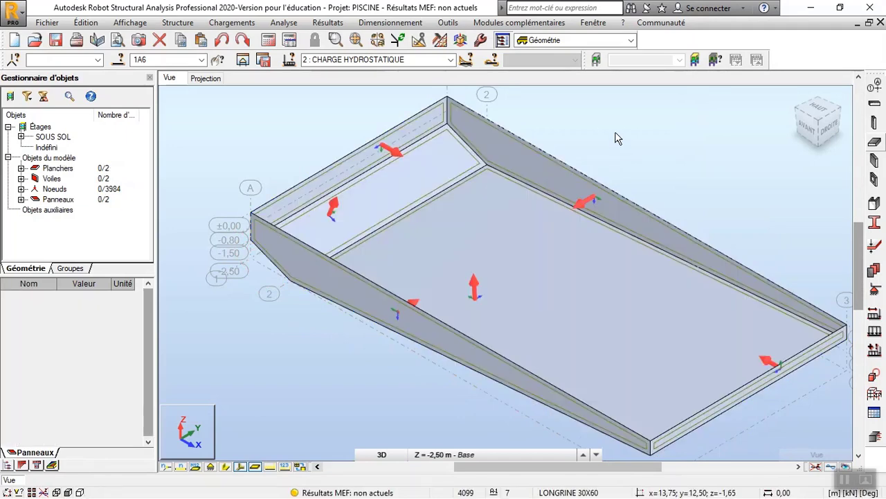
Step: Change the hydrostatic load's liquid weight GA to -1000 in the loads table and return to the model view
scroll(474, 191, "down", 3)
scroll(524, 169, "up", 2)
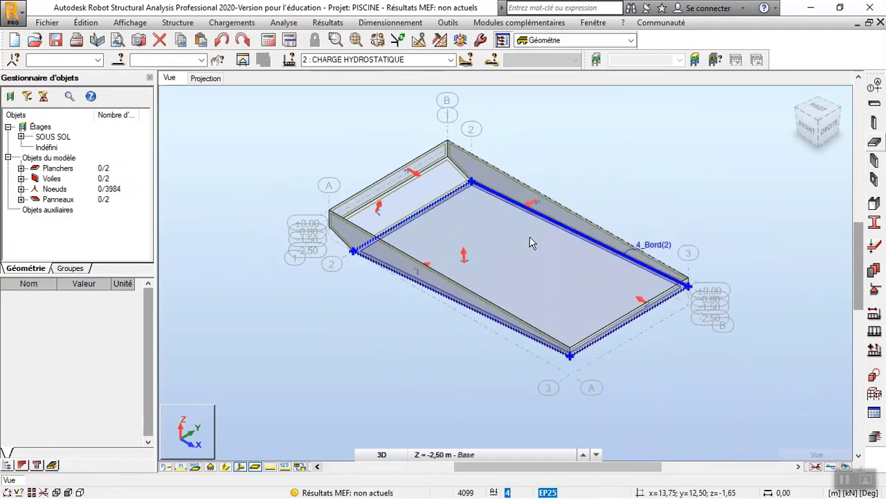
left_click(232, 22)
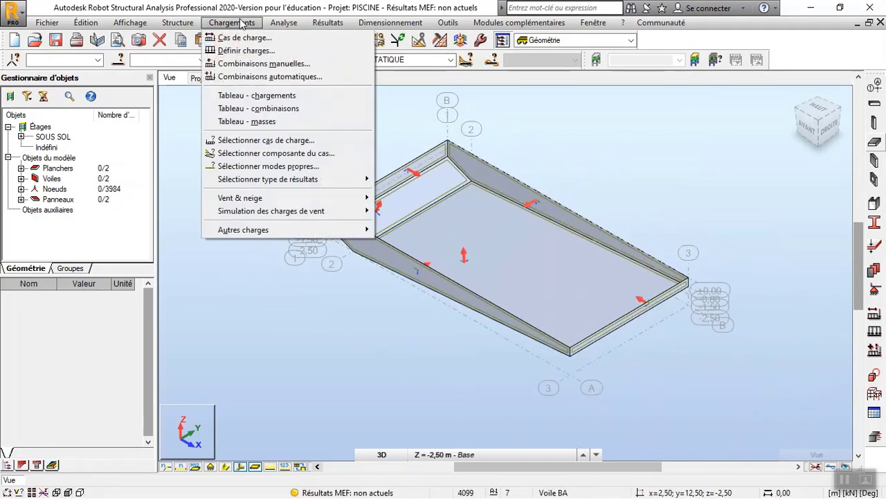
left_click(274, 97)
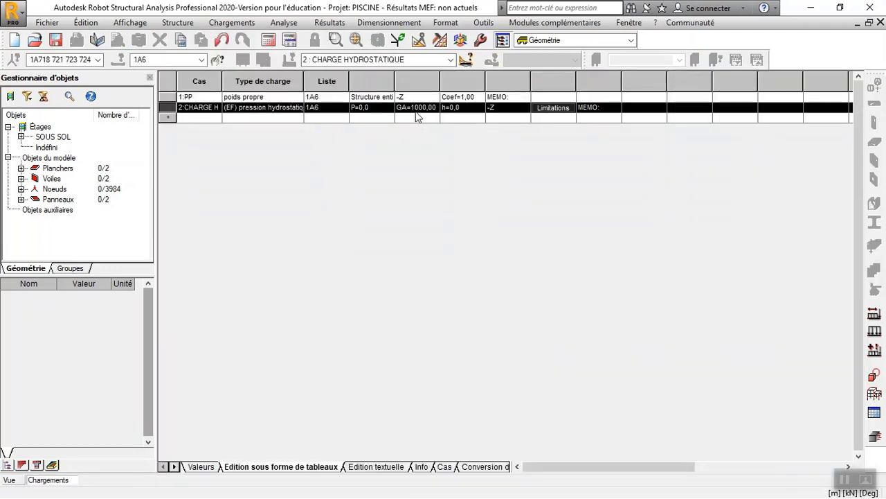
left_click(413, 110)
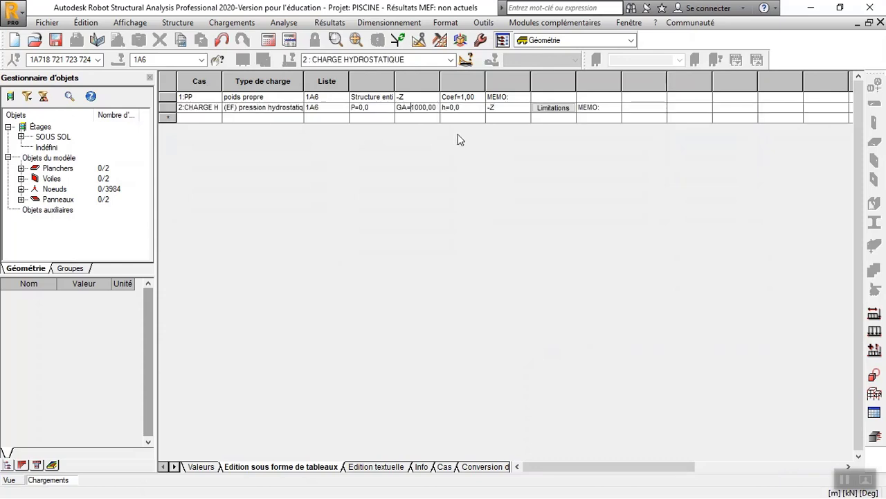
type("-")
left_click(12, 480)
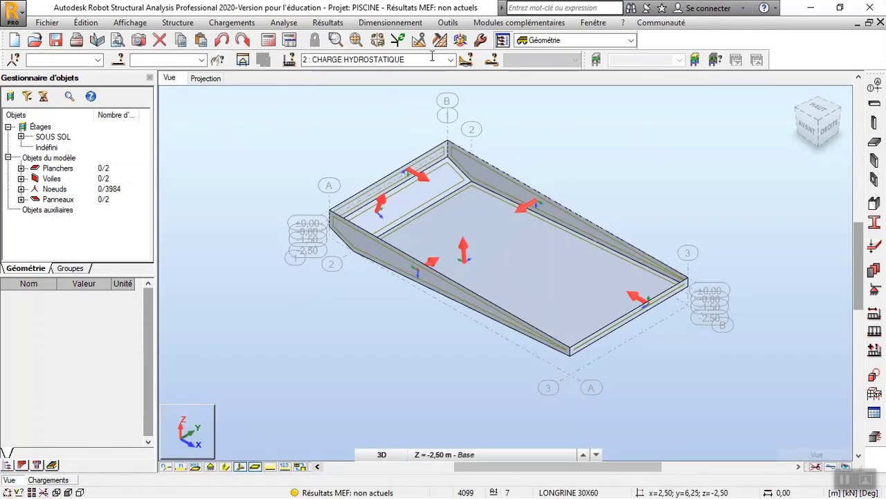
Step: Display the load symbols and examine the direction of the hydrostatic pressure on the pool's walls and floor
left_click(271, 467)
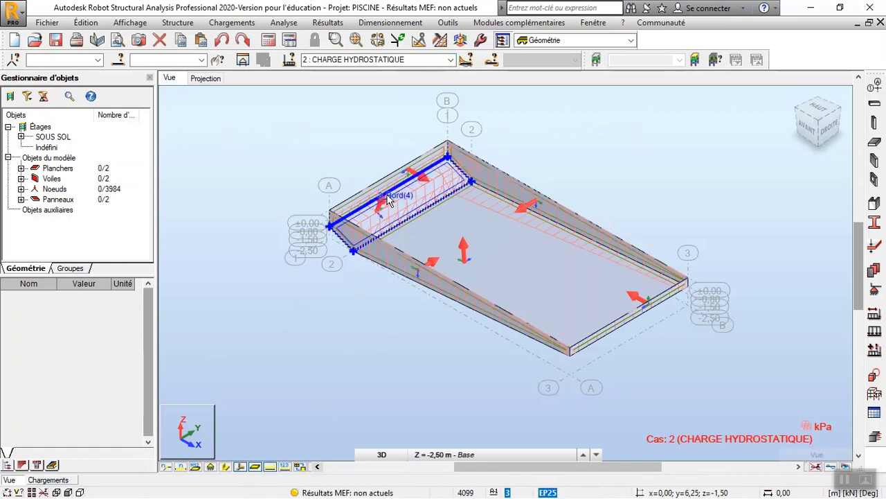
right_click(310, 166)
left_click(291, 212)
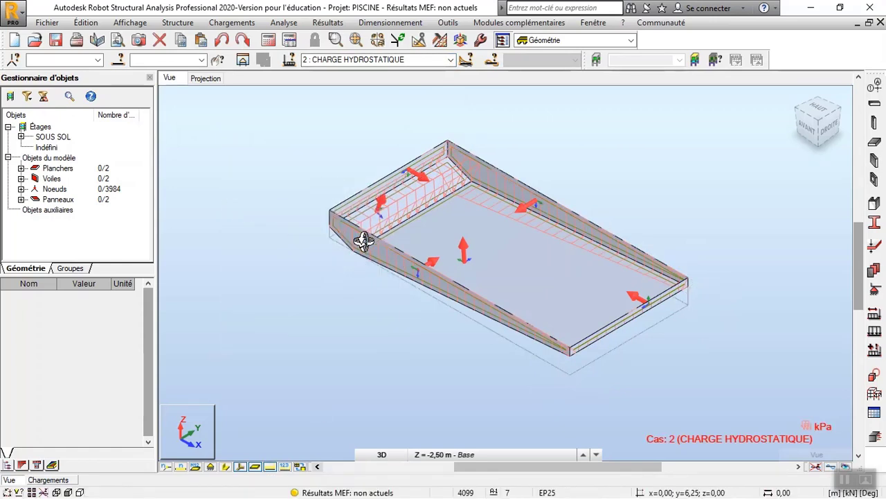
left_click_drag(362, 242, 493, 269)
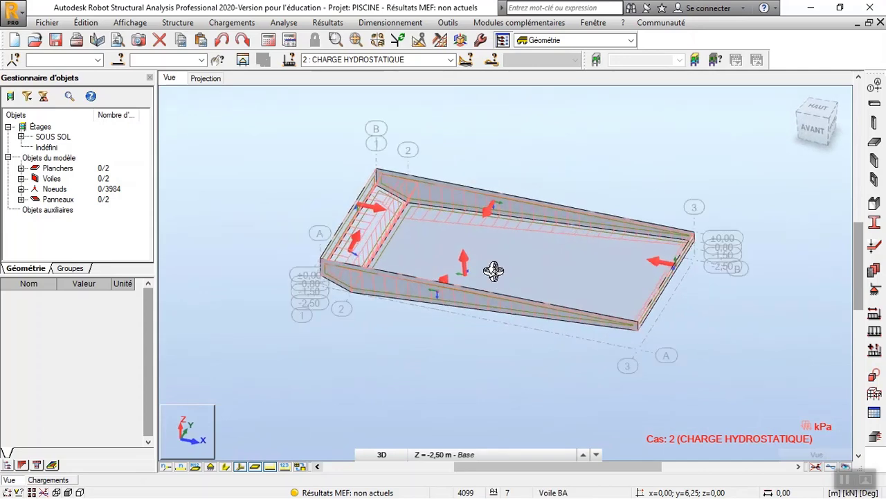
scroll(342, 233, "up", 2)
scroll(343, 233, "up", 1)
left_click_drag(391, 219, 243, 186)
scroll(243, 187, "down", 3)
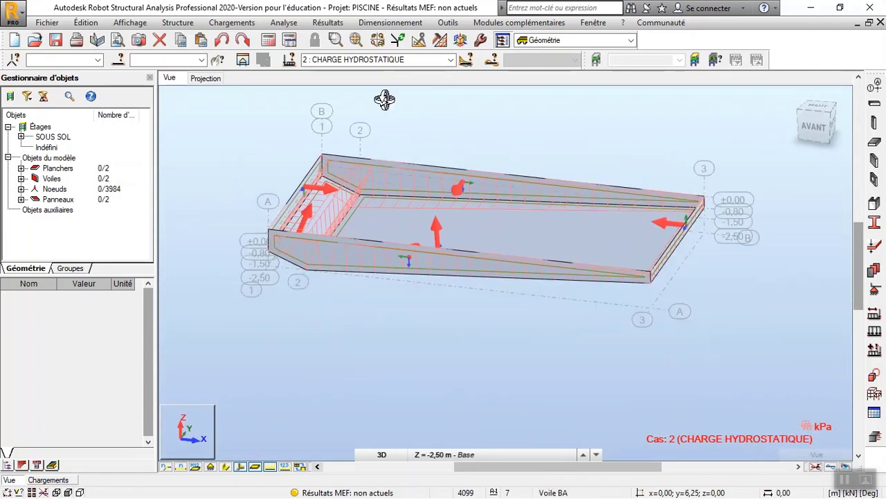
Step: Make POUSSEE DE TERRE the active load case
left_click(450, 60)
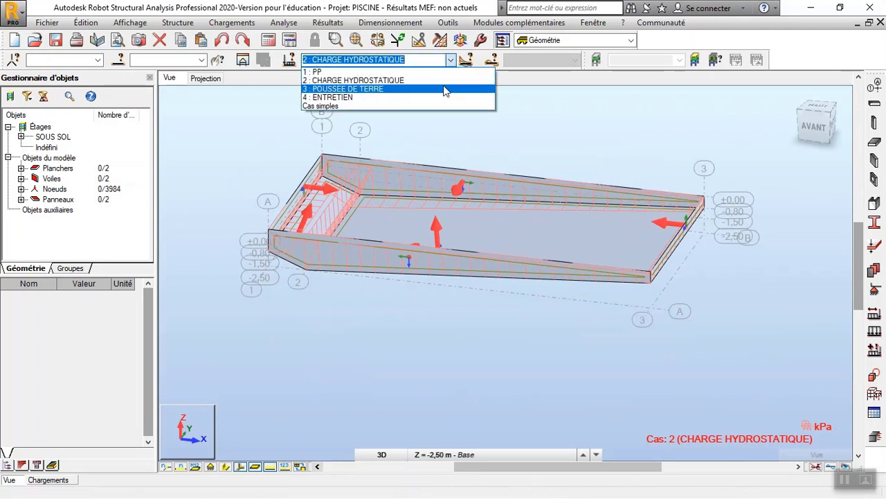
left_click(436, 88)
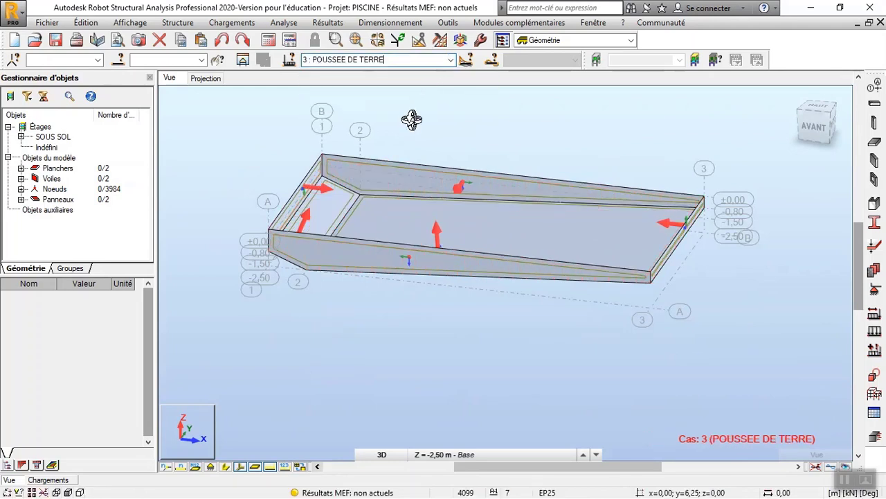
right_click(412, 123)
left_click(391, 219)
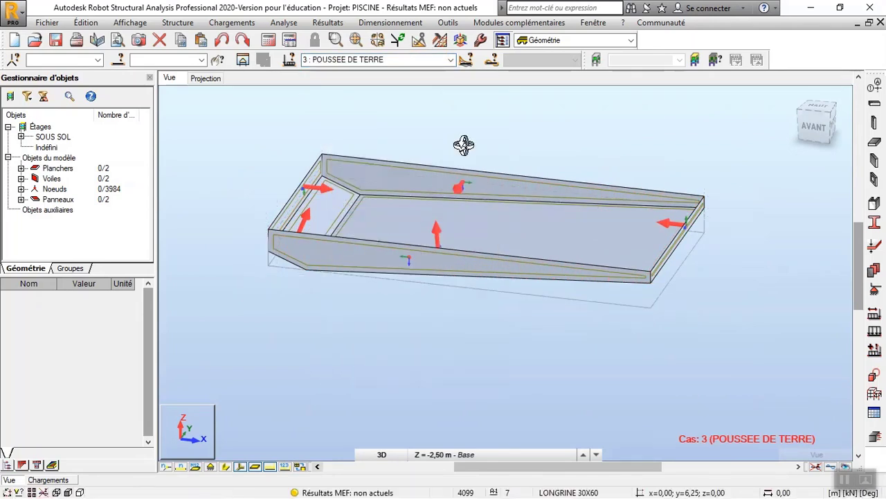
Step: Set up a soil load on the four pool walls, panels 1 2 5 6, acting in agreement with the surfaces' local system
left_click_drag(461, 142, 452, 182)
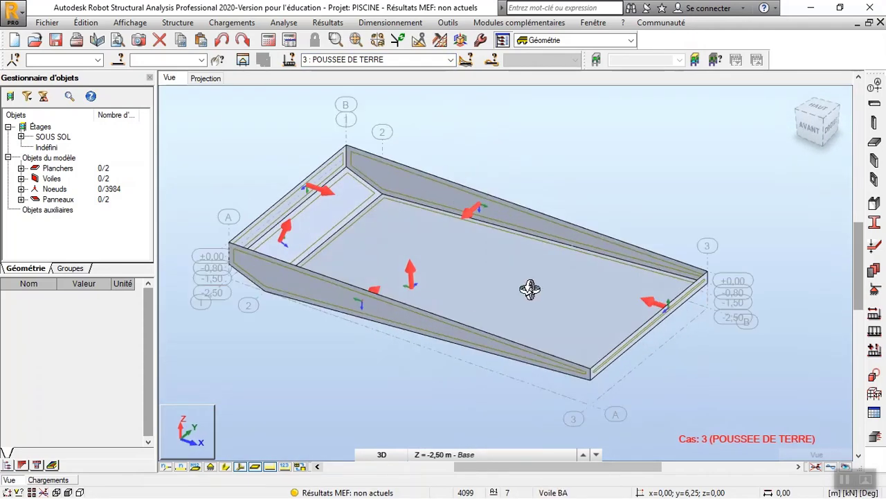
left_click(232, 23)
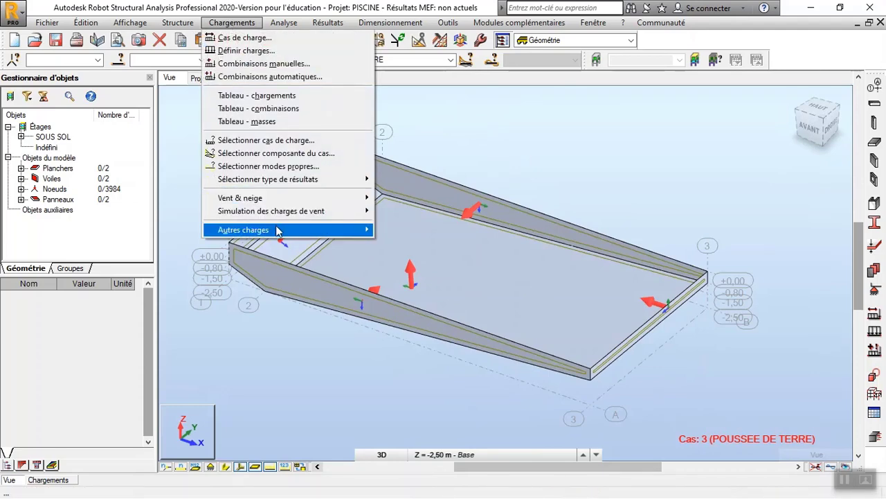
mouse_move(277, 231)
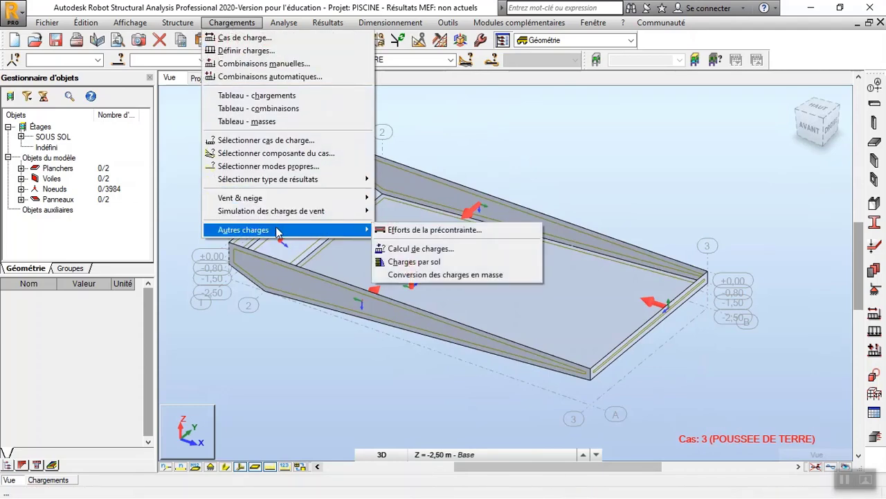
left_click(468, 264)
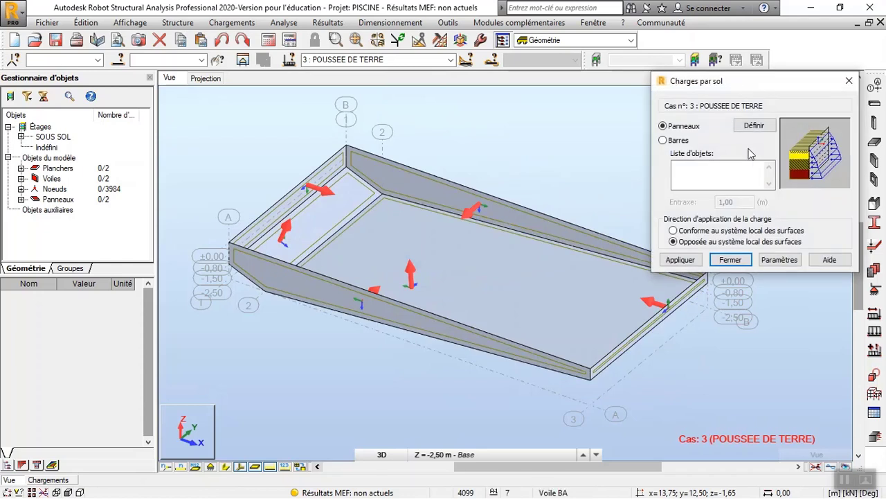
left_click(722, 175)
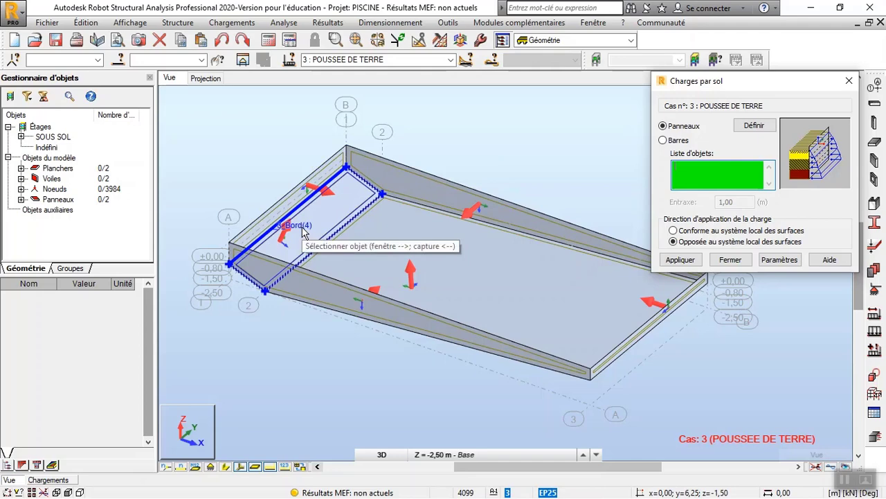
left_click(308, 196)
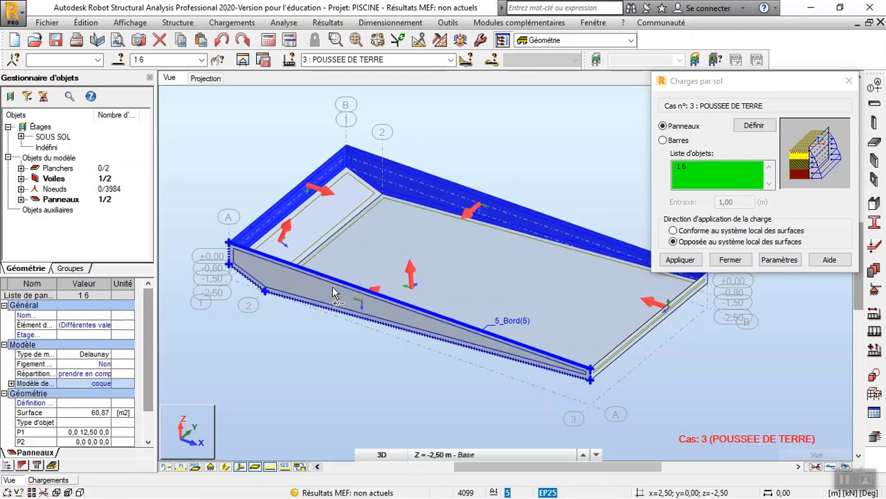
left_click(336, 292)
left_click(636, 344)
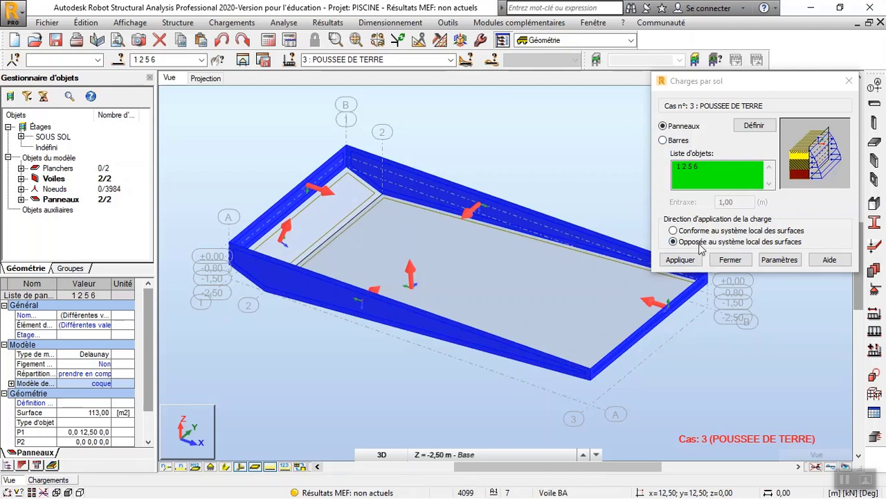
left_click(673, 230)
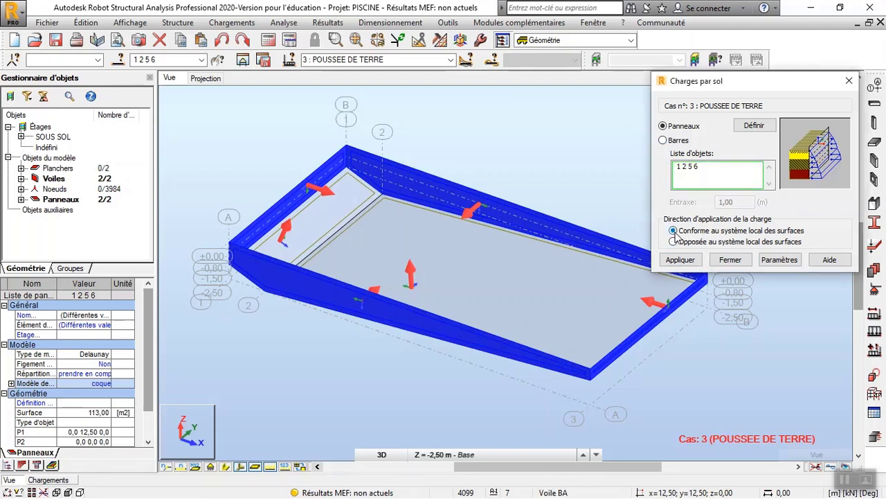
Step: Set the soil pressure parameters to active pressure KA with an Argiles et limons mous layer at level 0,00
left_click(776, 261)
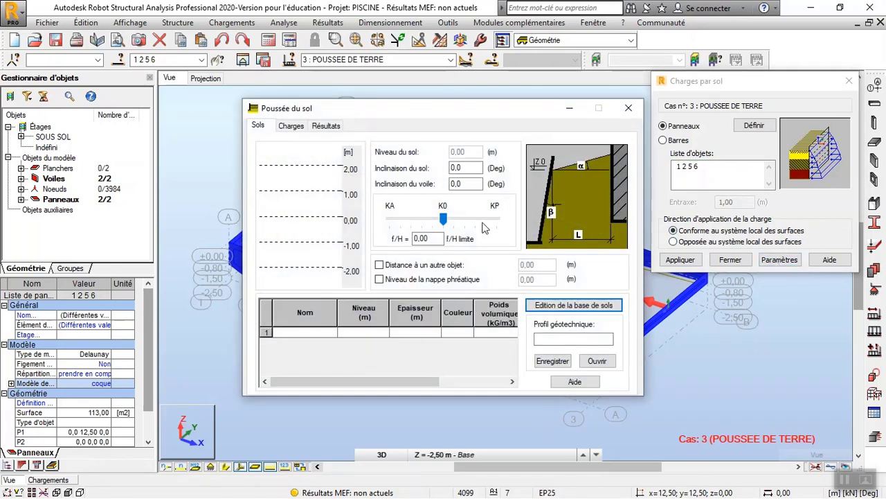
left_click_drag(443, 228, 336, 227)
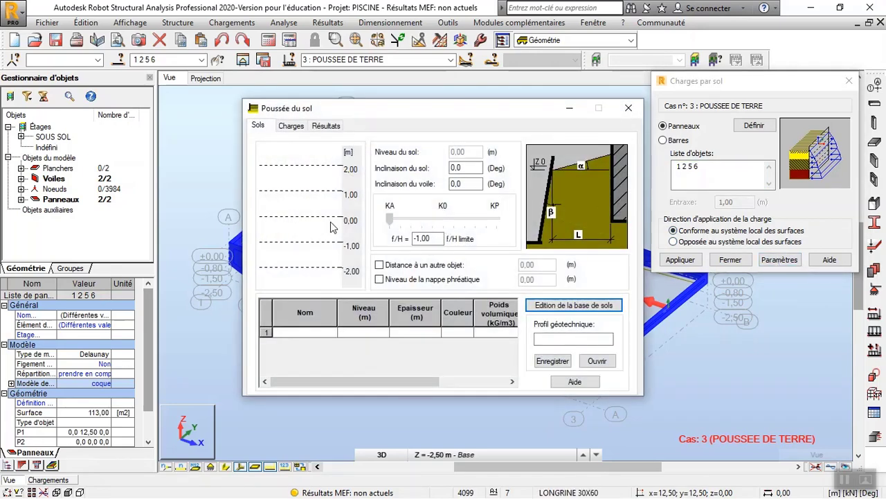
left_click(333, 334)
left_click(332, 333)
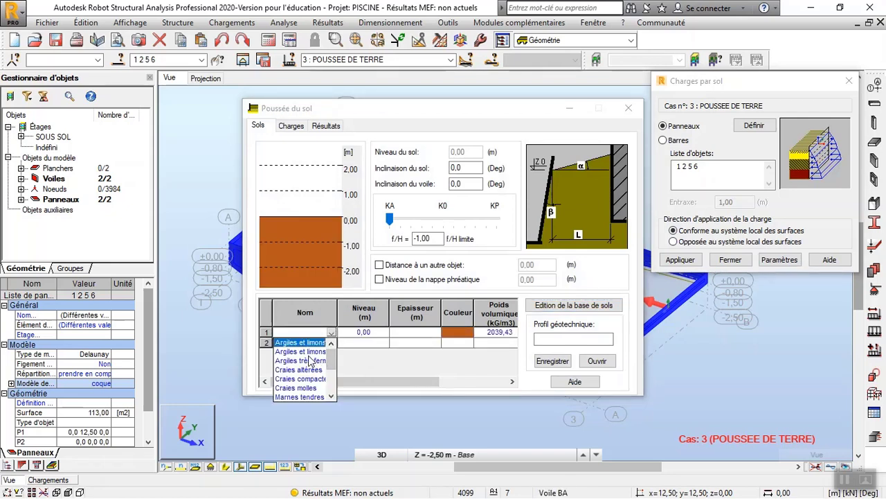
left_click(311, 352)
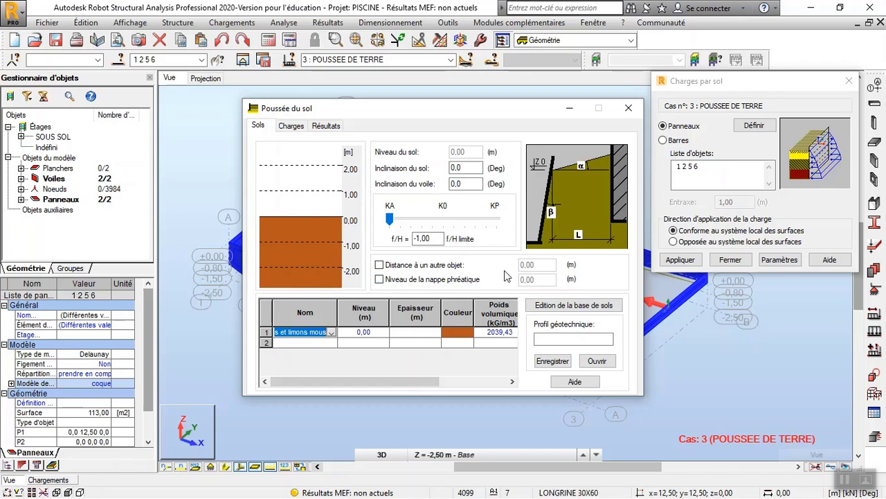
Step: Add a uniform surcharge of 10 kPa at a distance x of 0,50 m to the soil pressure definition
left_click(290, 127)
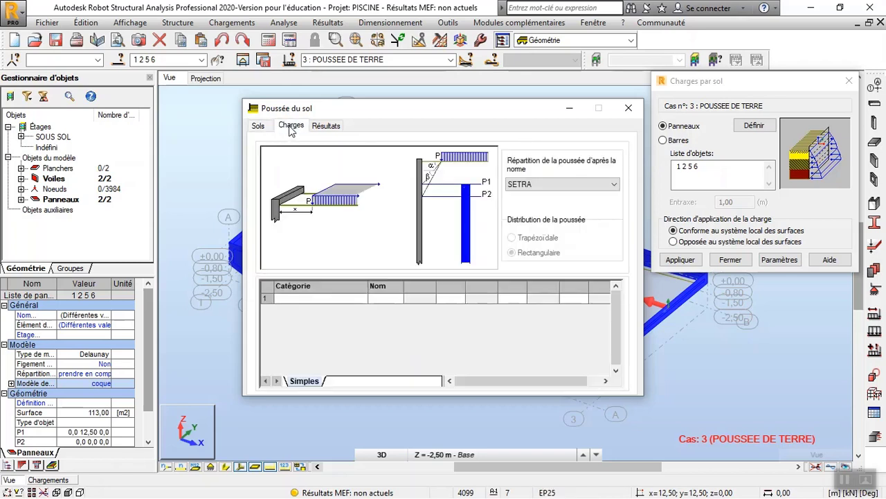
left_click(357, 299)
left_click(361, 299)
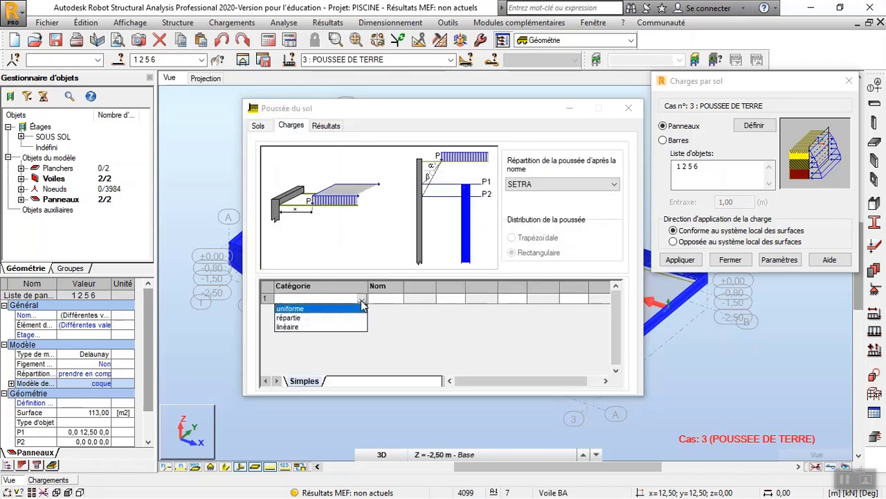
left_click(355, 312)
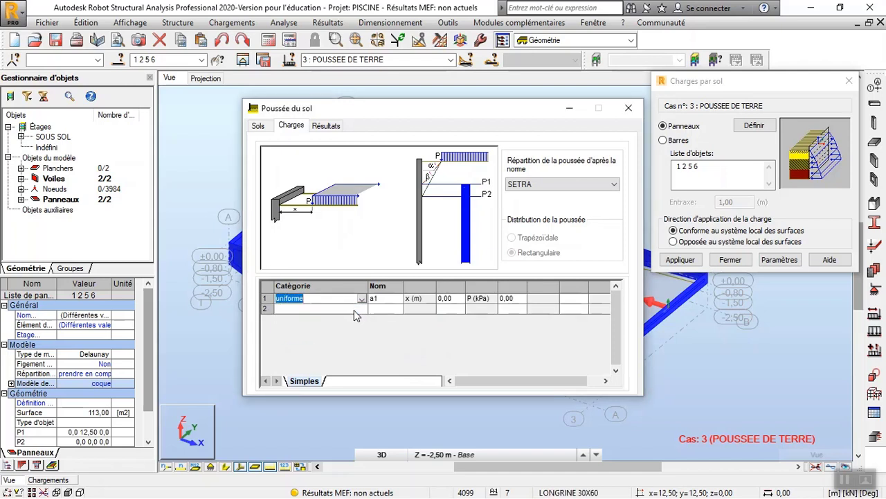
left_click(512, 299)
type("10")
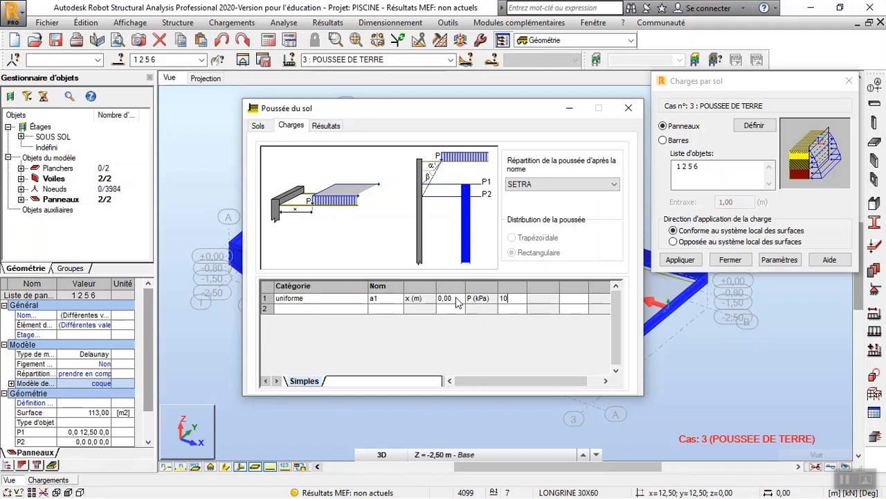
key("Return")
left_click_drag(479, 109, 455, 75)
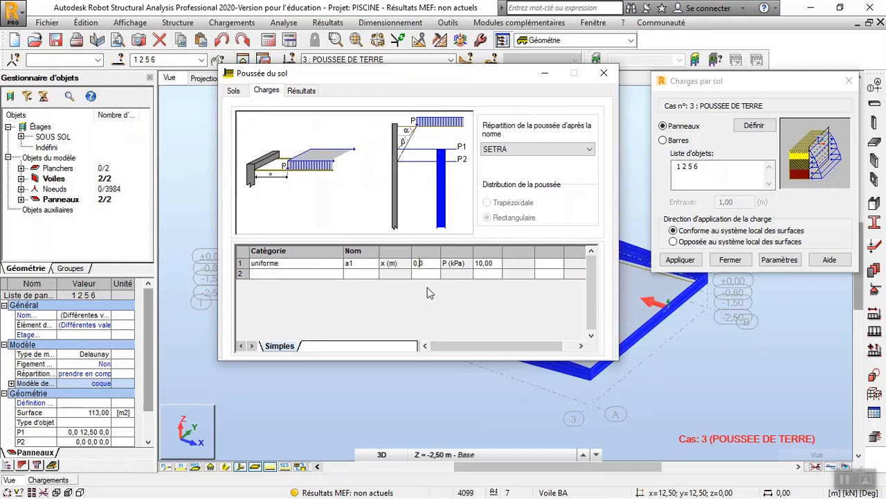
type("5")
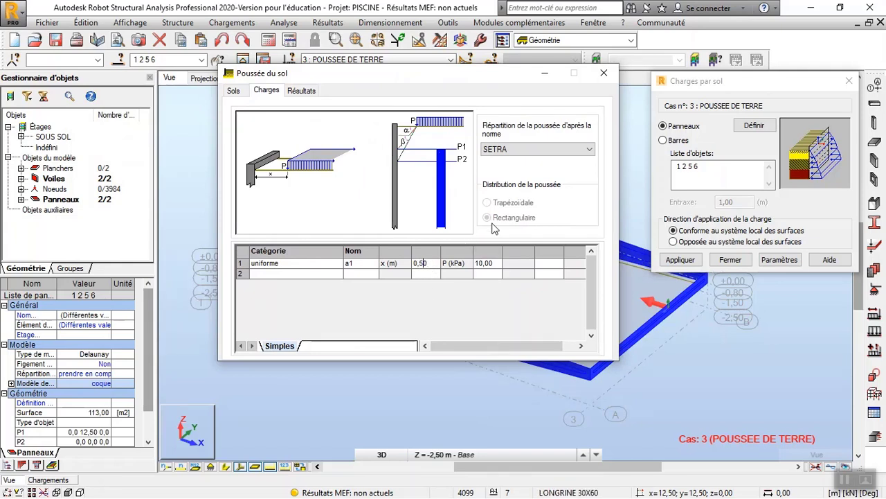
Step: Include surcharge a1 alongside the soil pressure in the load components and apply the soil load to the walls
left_click(302, 91)
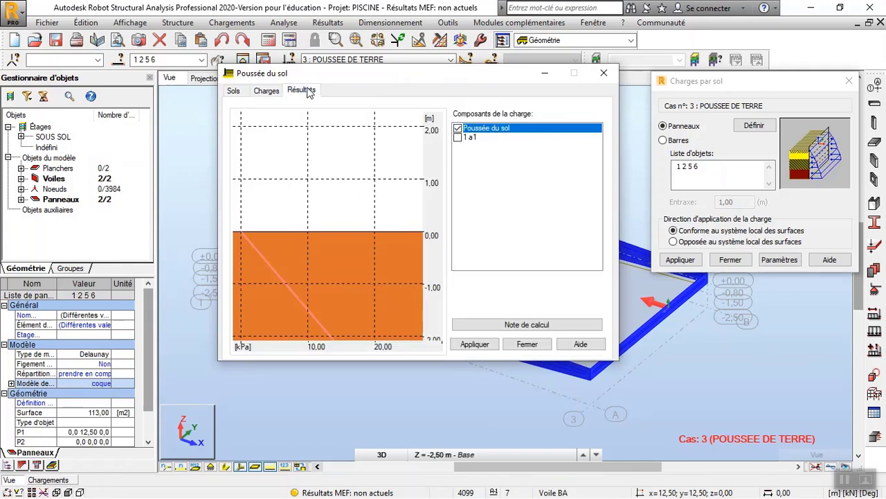
left_click(457, 138)
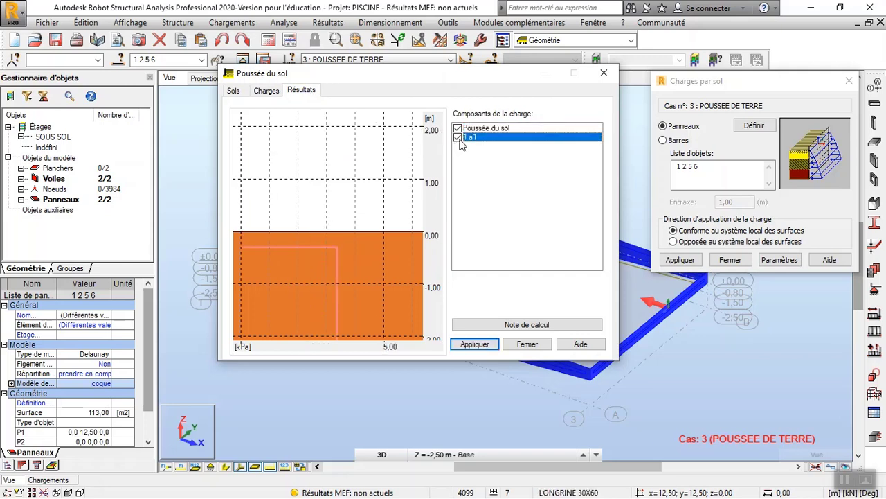
mouse_move(337, 247)
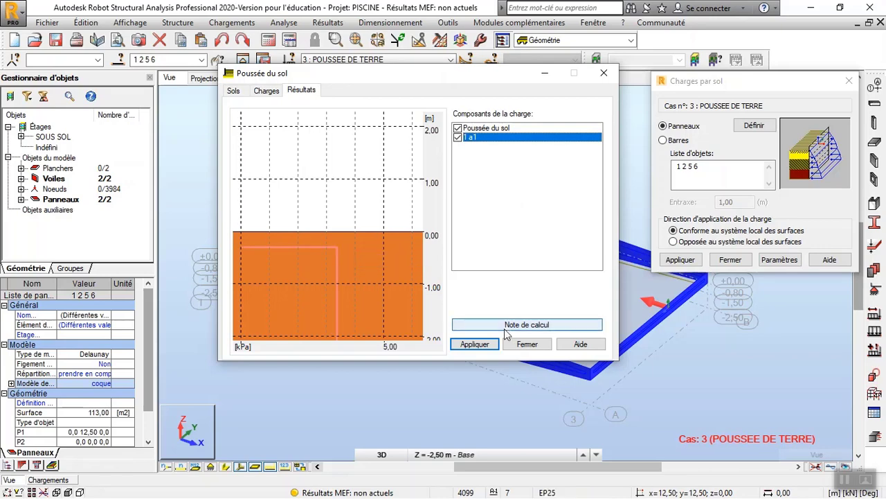
left_click(480, 346)
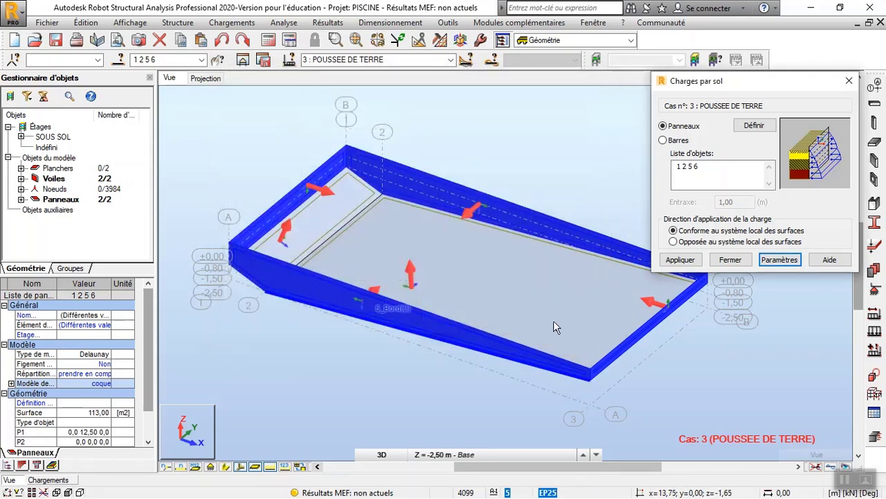
left_click(685, 267)
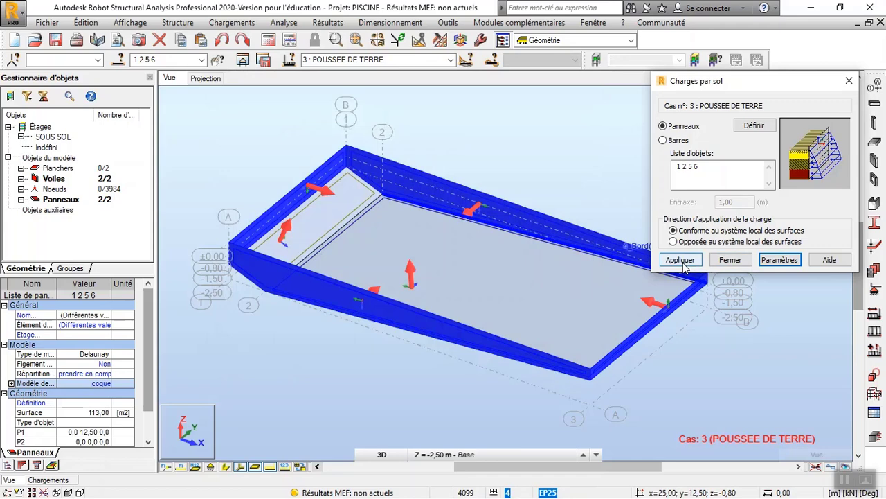
left_click(681, 260)
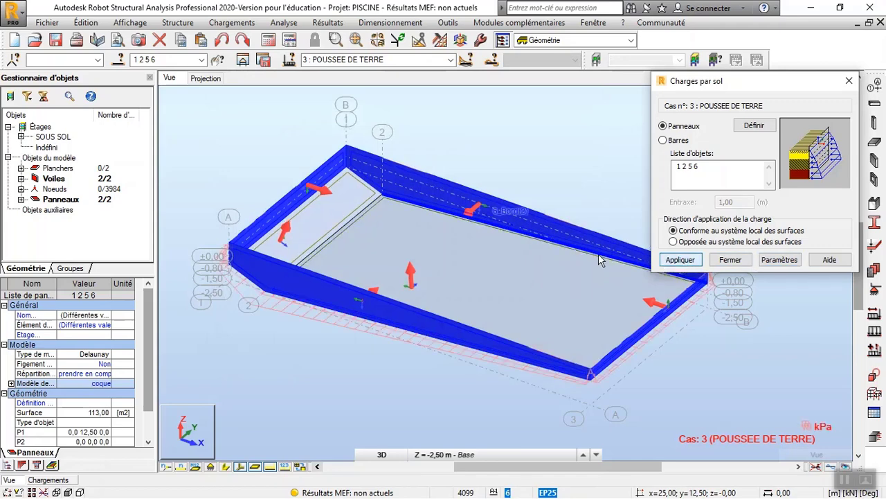
scroll(533, 383, "up", 3)
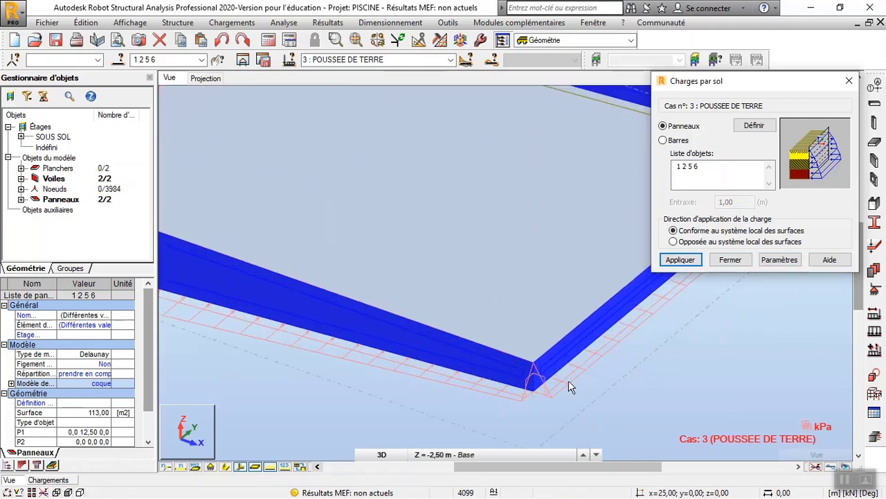
scroll(536, 402, "down", 2)
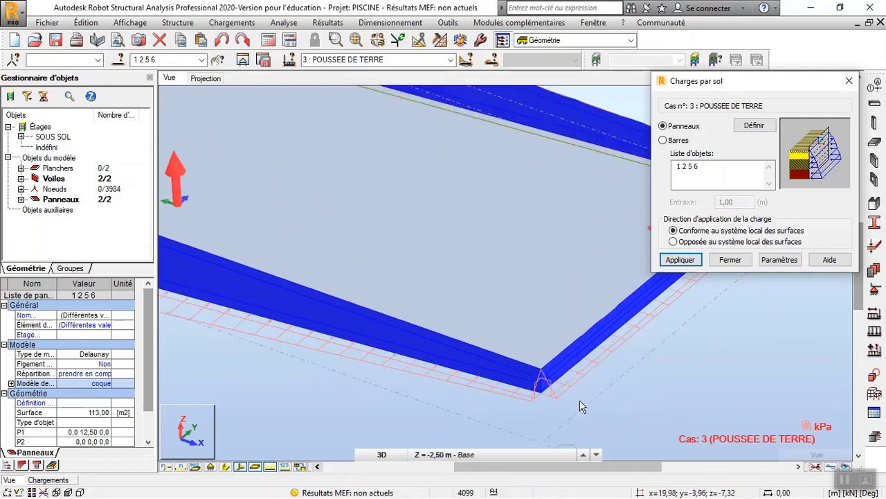
scroll(504, 411, "down", 5)
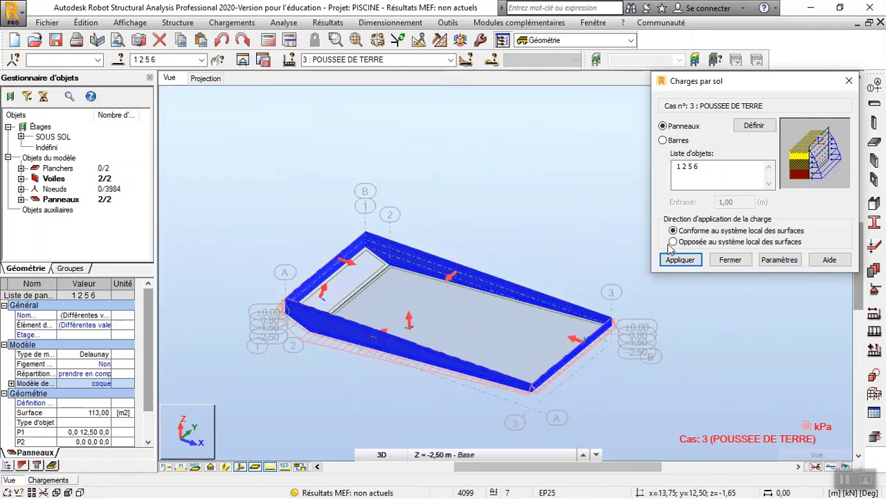
Step: Return to selection mode and select the short floor panel between axes 1 and 2 in the model
right_click(463, 211)
left_click(460, 226)
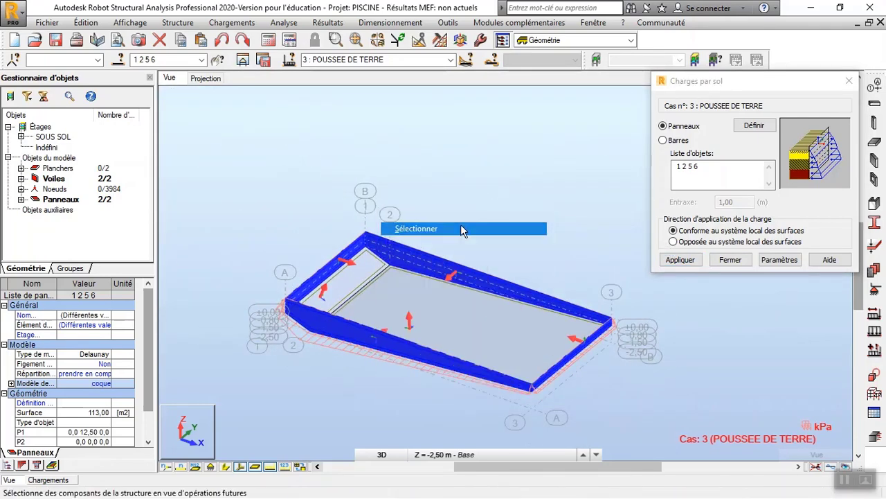
left_click(461, 222)
left_click(387, 241)
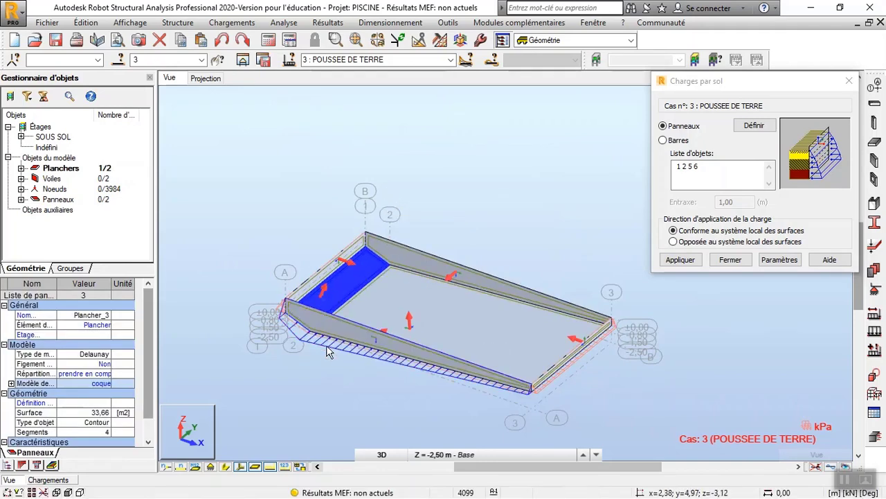
scroll(329, 348, "up", 2)
scroll(429, 194, "up", 2)
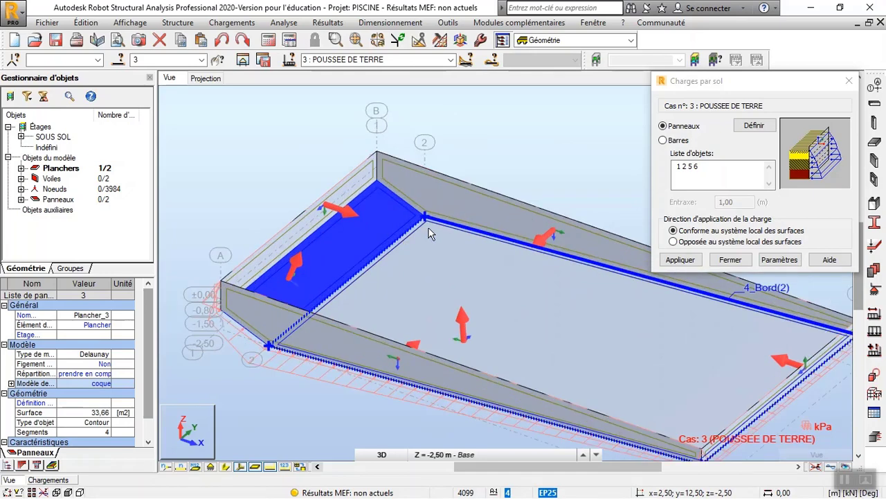
left_click(701, 178)
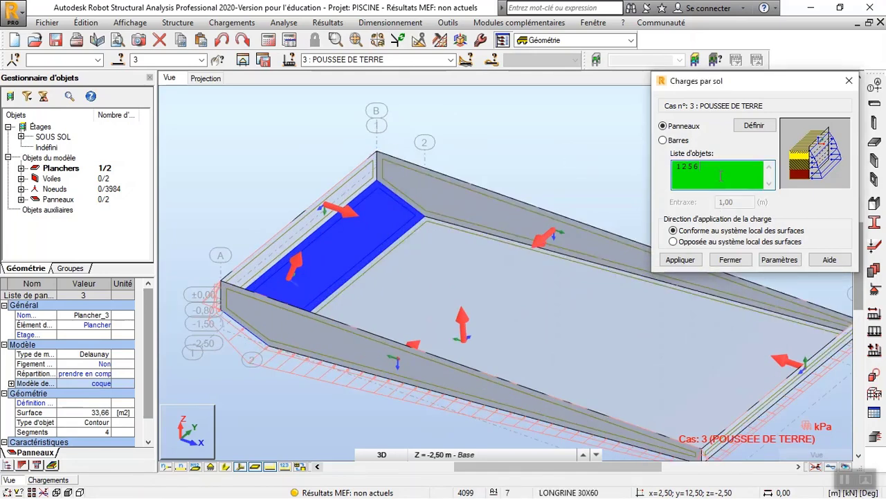
left_click_drag(721, 176, 613, 172)
key("BackSpace")
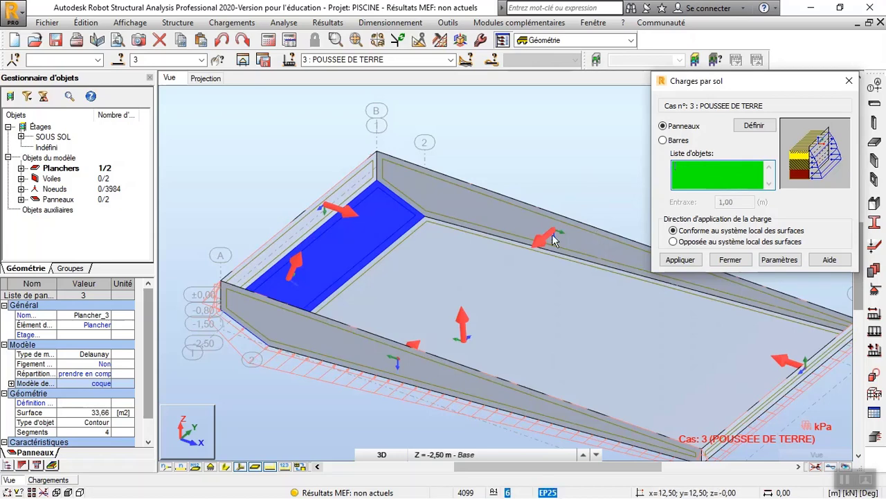
left_click(415, 242)
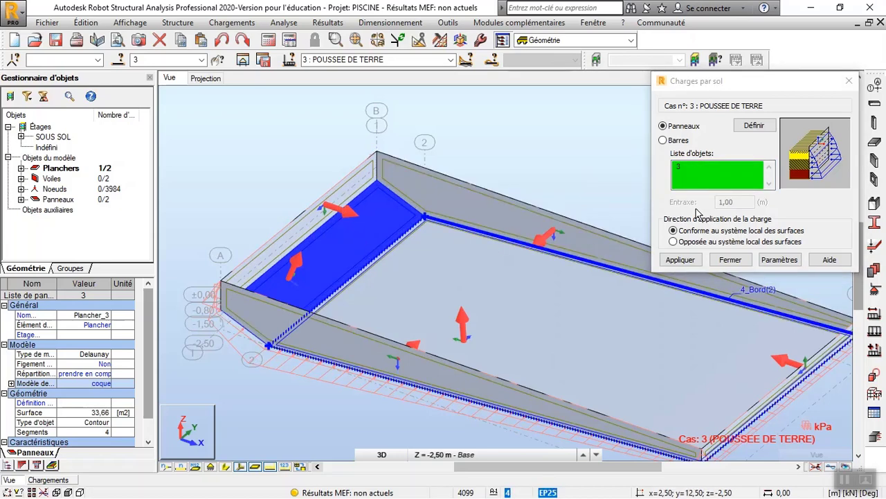
left_click(781, 260)
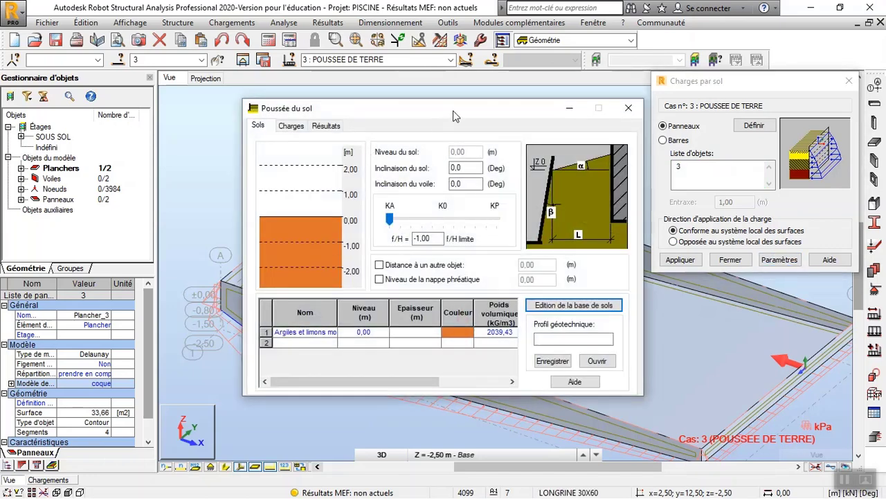
left_click_drag(516, 112, 671, 56)
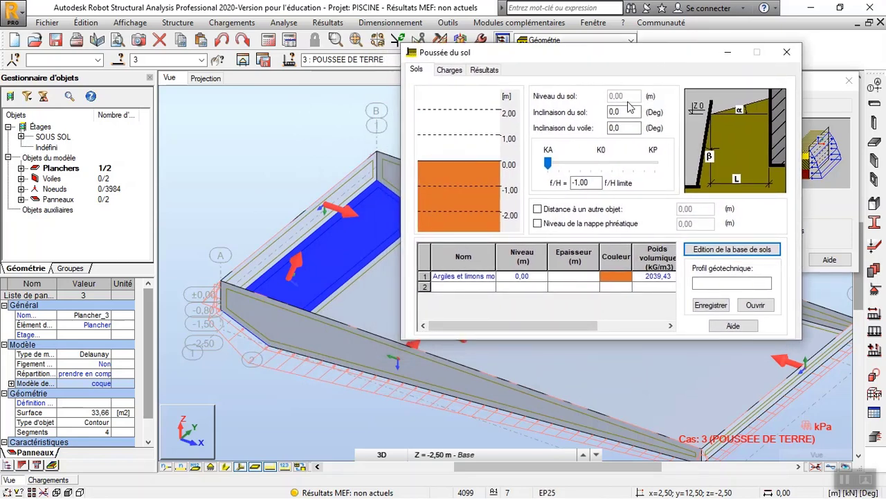
left_click(630, 128)
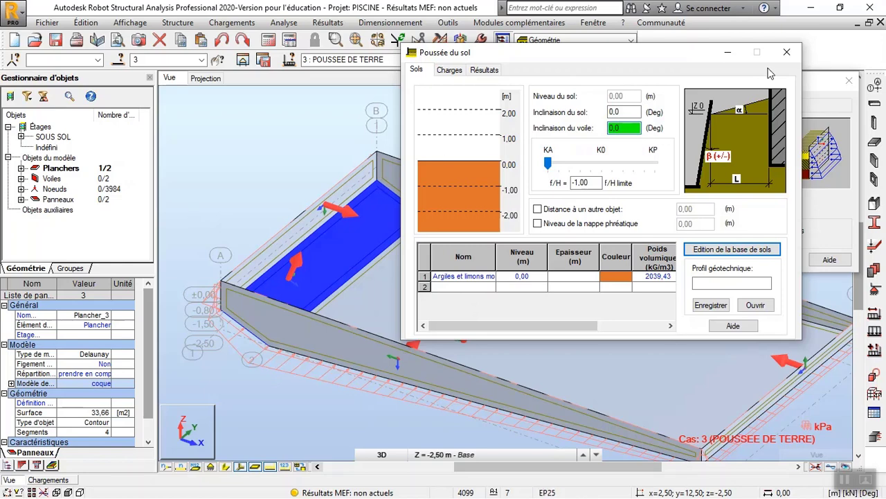
left_click(787, 52)
left_click(846, 81)
Step: Clear the floor panel selection and display the pool in the XZ plane along construction line A
scroll(428, 194, "down", 3)
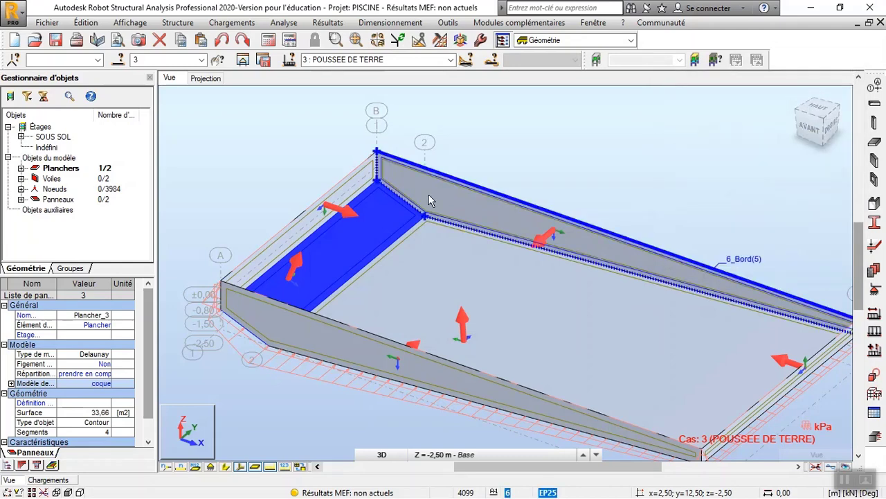
left_click(499, 144)
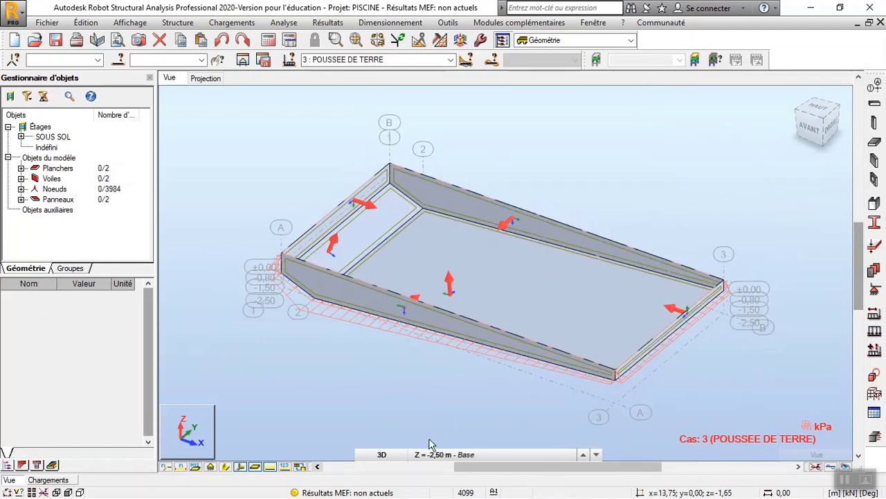
left_click(381, 455)
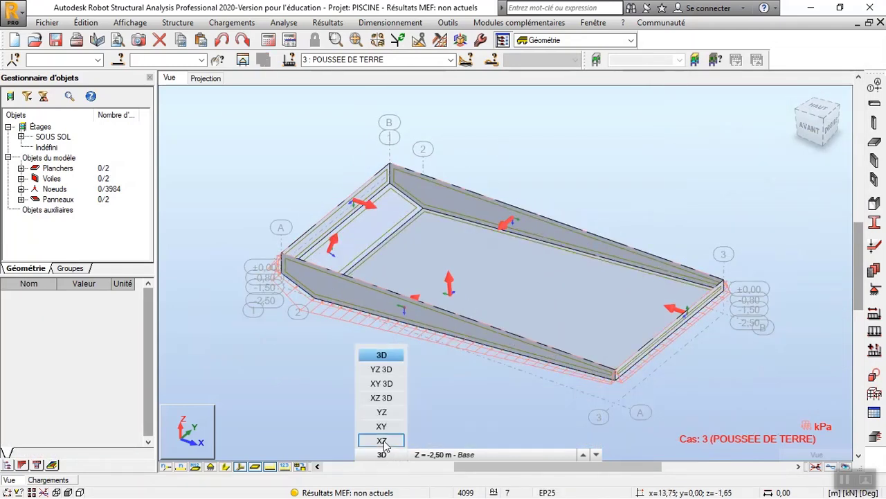
left_click(382, 440)
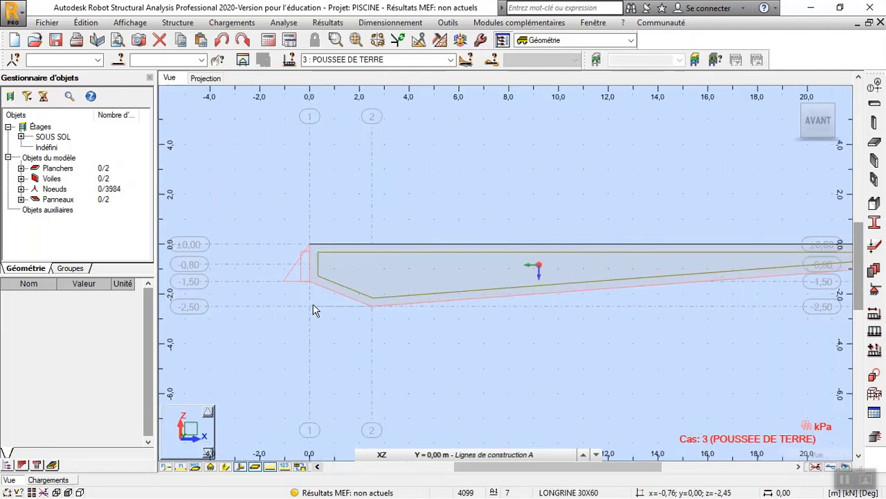
scroll(313, 310, "up", 3)
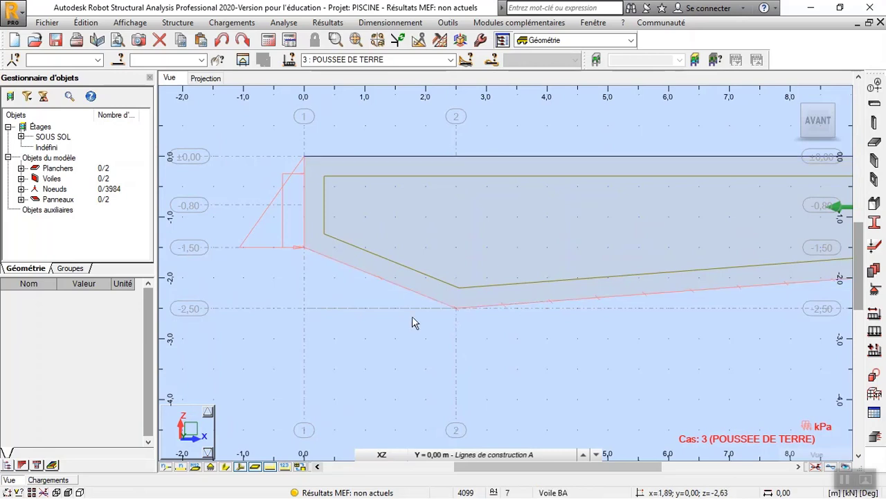
Step: Start a dimension line of the three-point angle type
left_click(437, 211)
left_click(448, 22)
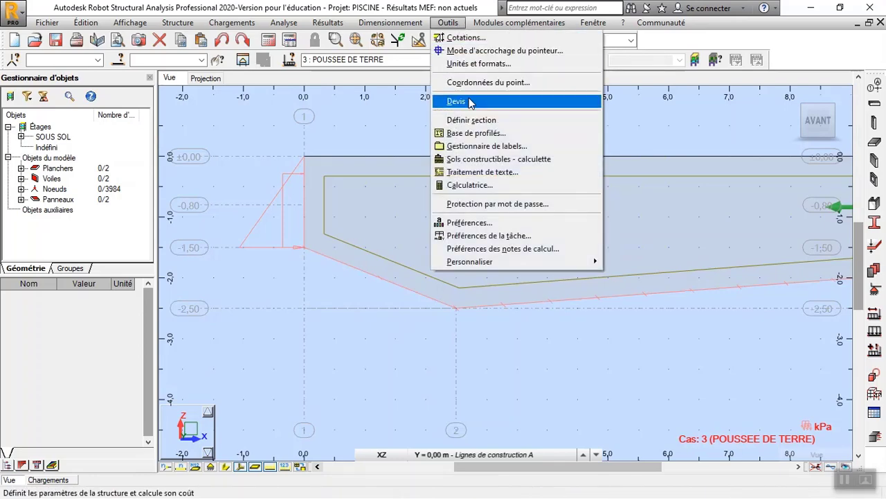
left_click(465, 39)
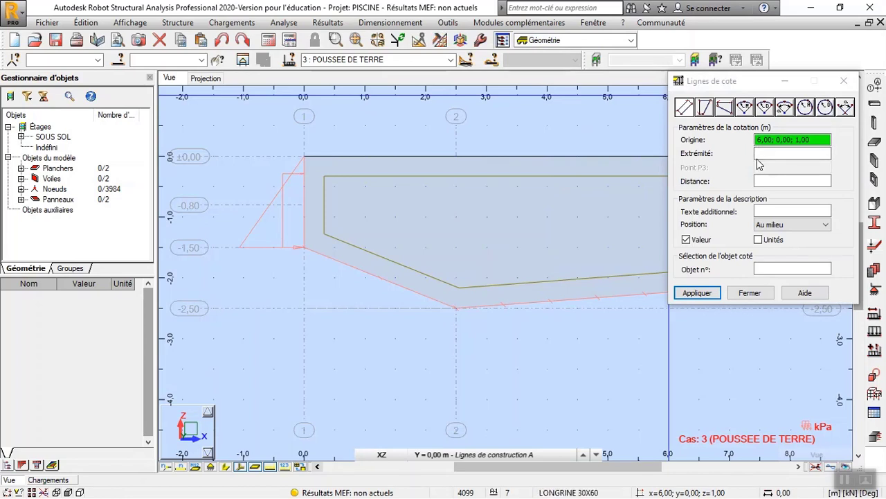
left_click(846, 107)
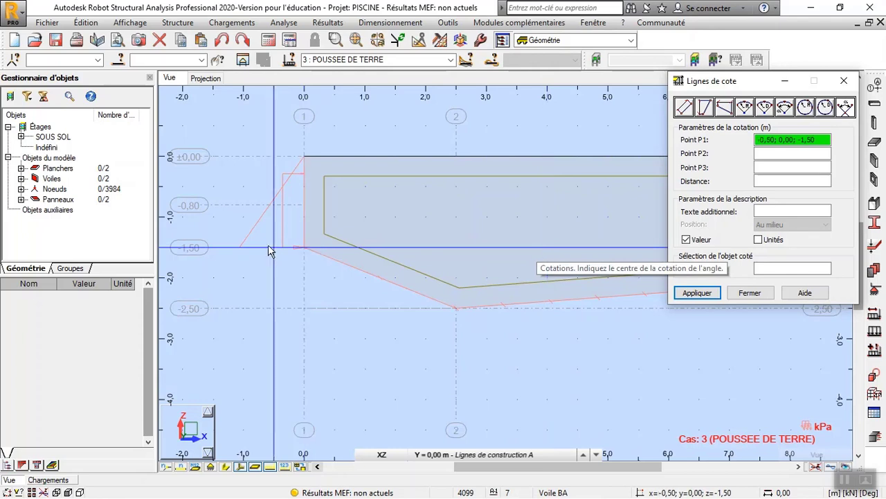
left_click(303, 247)
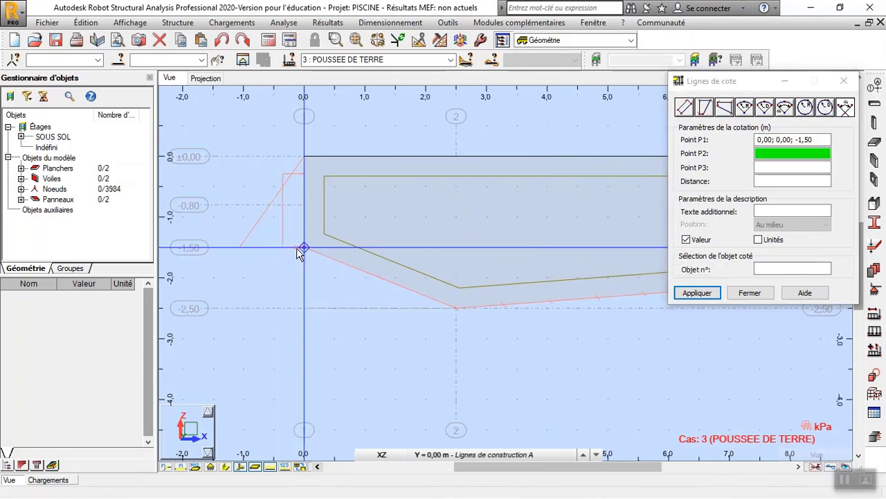
left_click(456, 307)
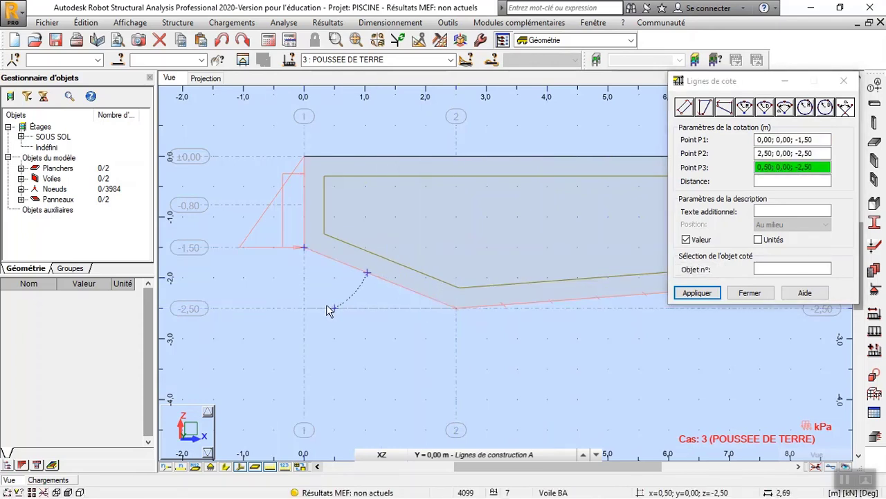
left_click(305, 308)
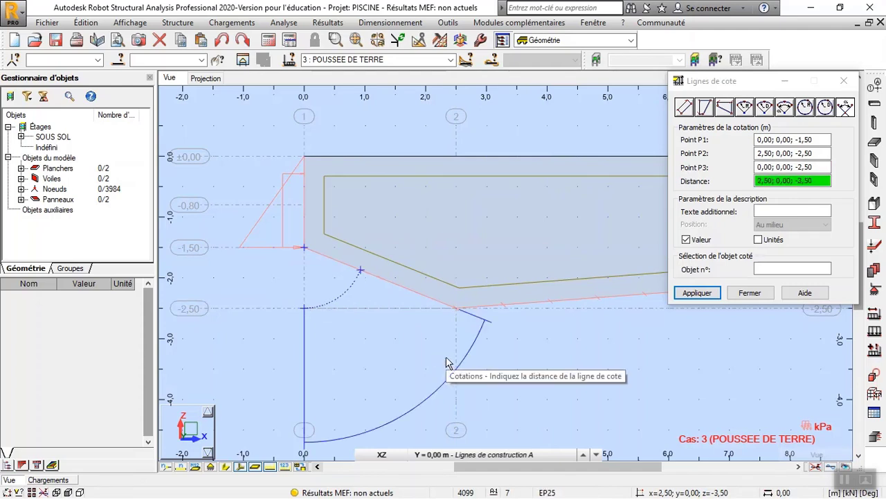
Step: Dimension the short floor's slope angle at 2,50; 0,00; -2,50, from 0,00; 0,00; -2,50 to 0,00; 0,00; -1,50
left_click(819, 140)
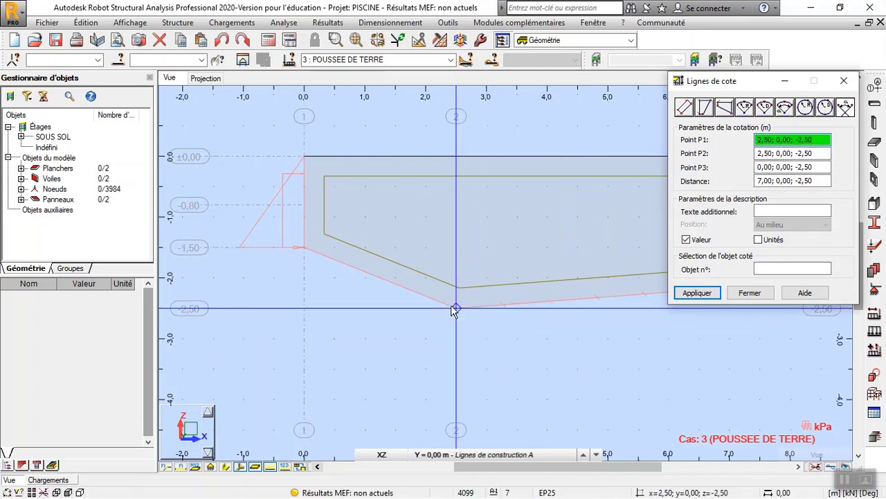
left_click(456, 308)
left_click(302, 308)
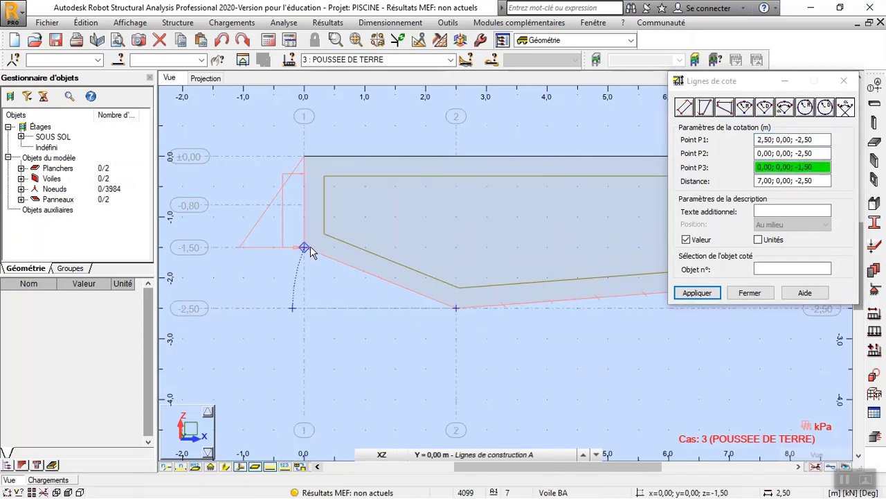
left_click(309, 246)
left_click(267, 252)
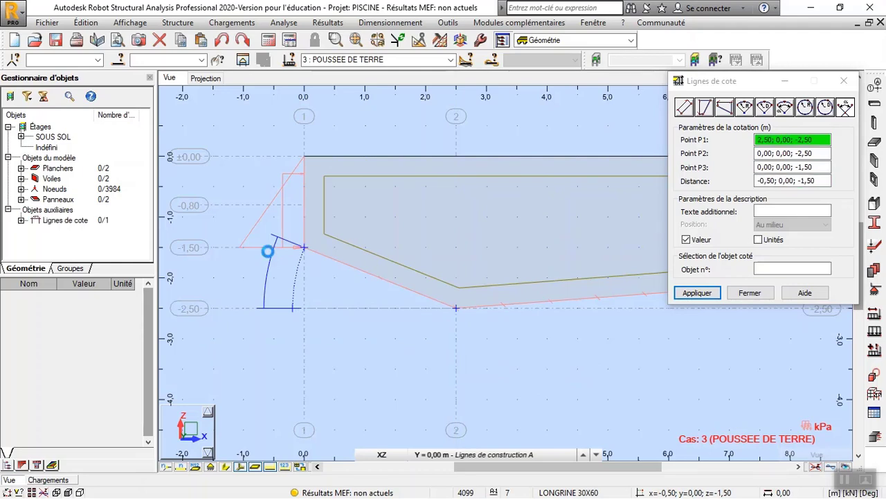
scroll(266, 269, "up", 2)
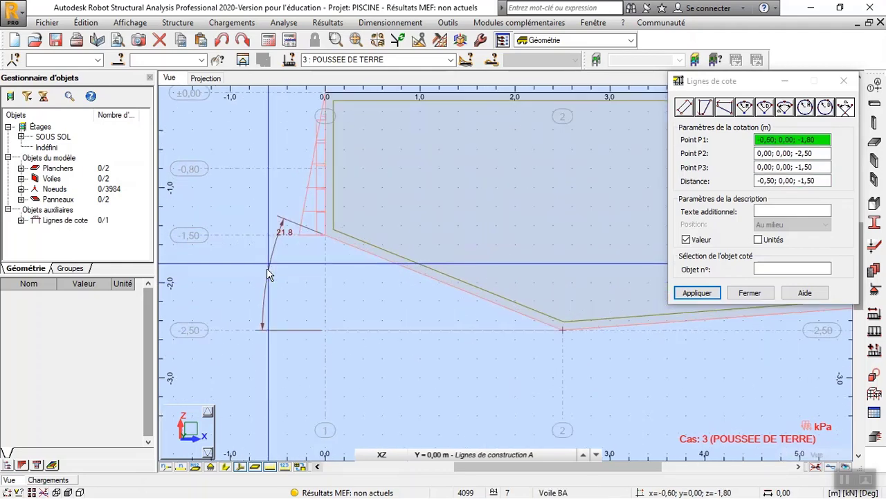
left_click(750, 293)
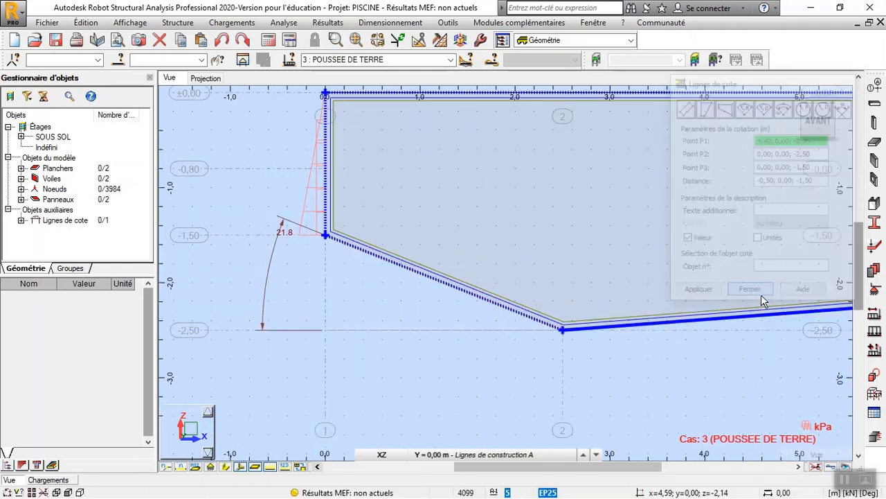
scroll(362, 307, "down", 2)
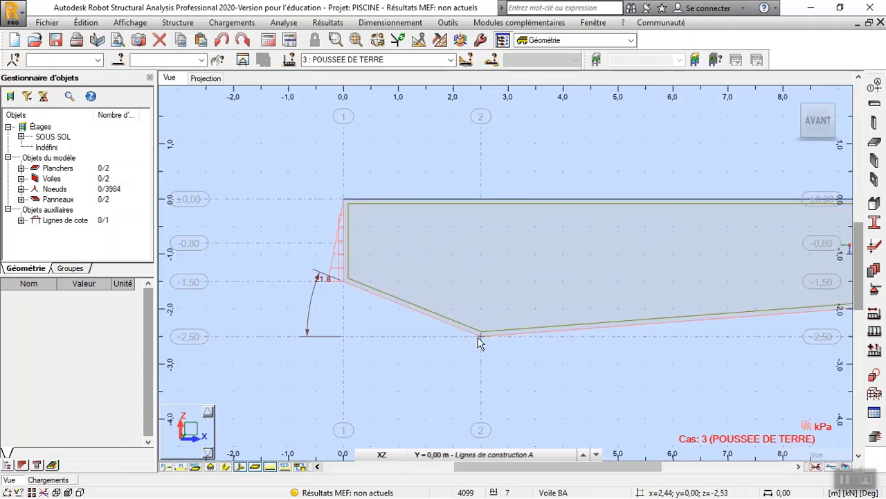
left_click(493, 224)
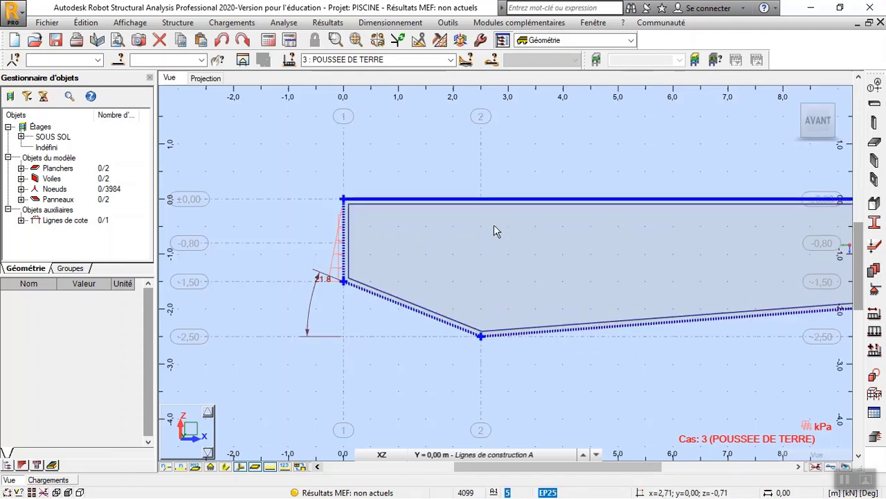
left_click(323, 277)
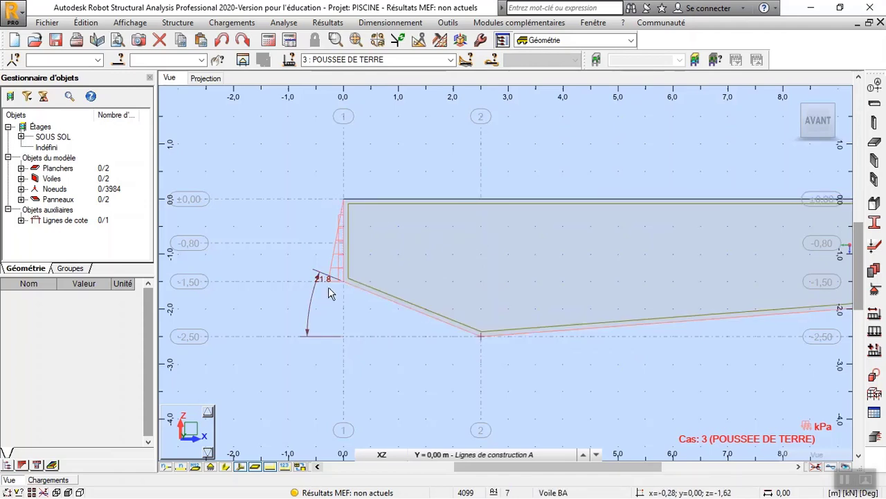
Step: Reopen the soil loads definition and, in the 3D view, pick the sloping floor panel between axes 1 and 2 as its object
left_click(252, 27)
mouse_move(302, 230)
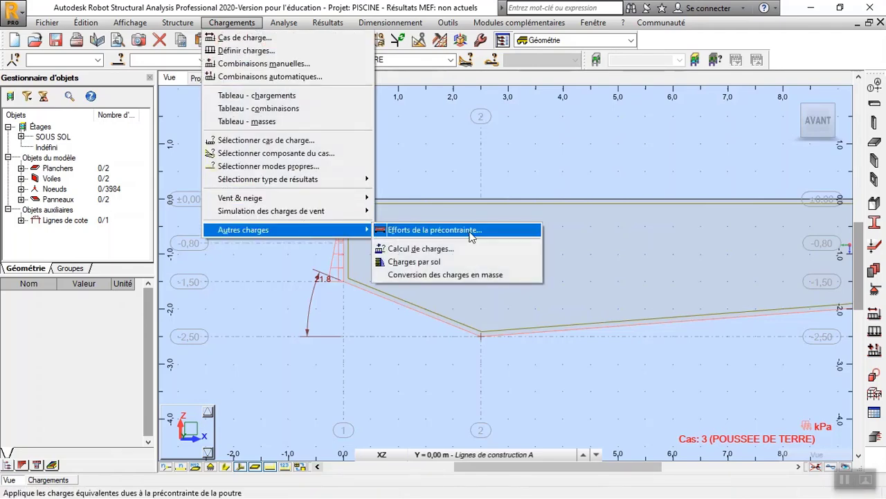
left_click(457, 262)
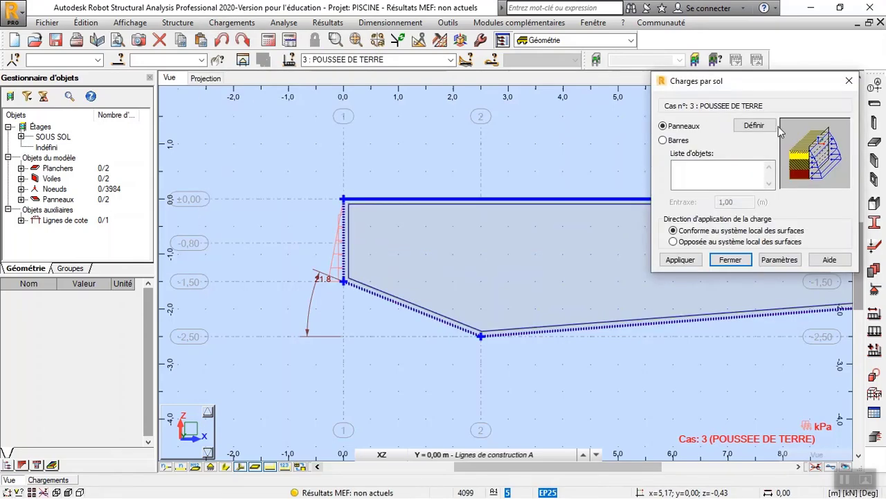
left_click(693, 176)
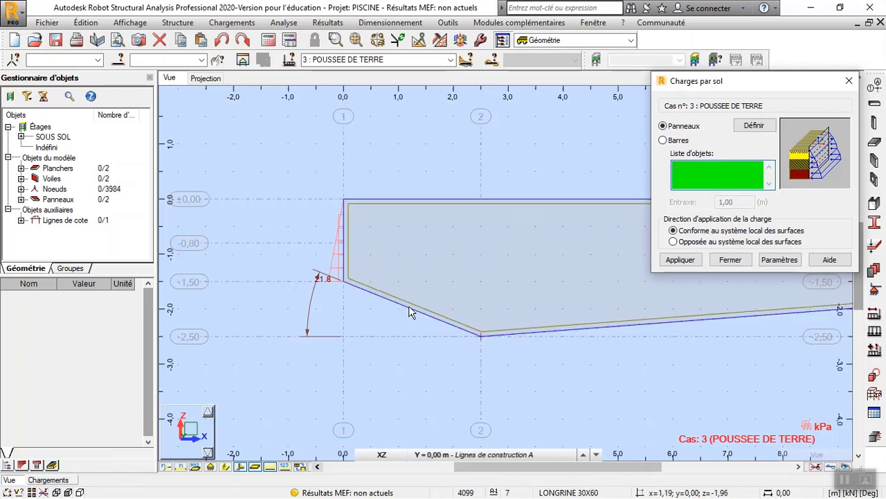
left_click(382, 454)
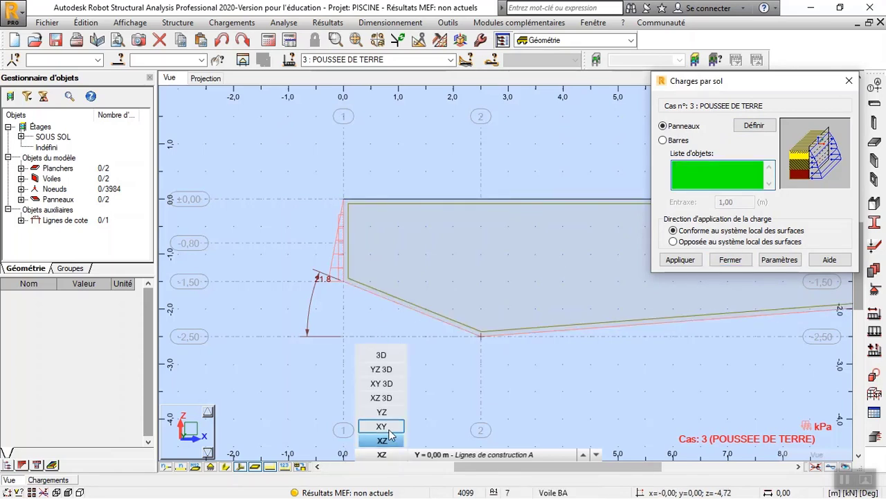
left_click(387, 356)
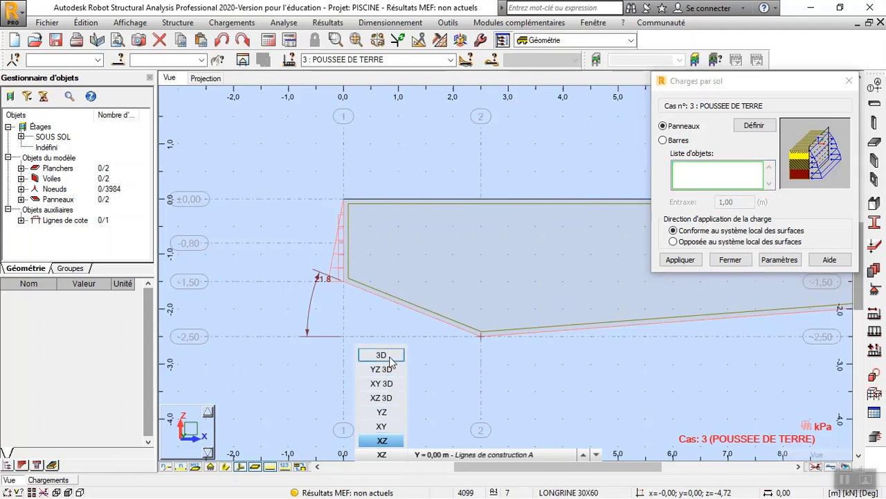
left_click(534, 192)
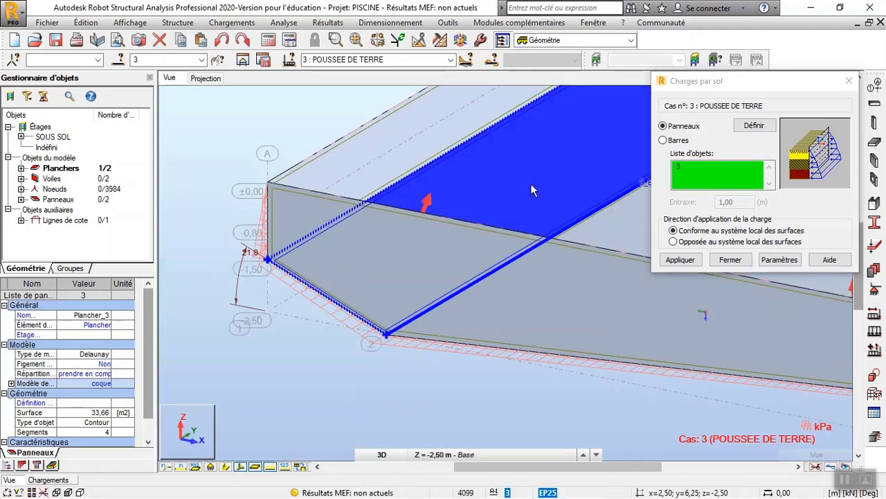
Step: In the soil parameters, set the wall inclination to 68,2 degrees, calculated as 90 minus the dimensioned 21,8 degree floor slope
left_click(779, 260)
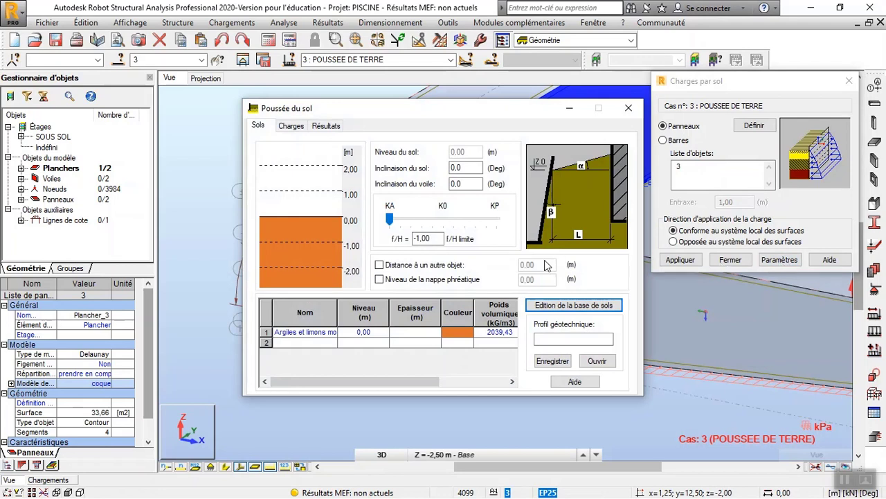
left_click(463, 184)
left_click_drag(453, 111, 525, 75)
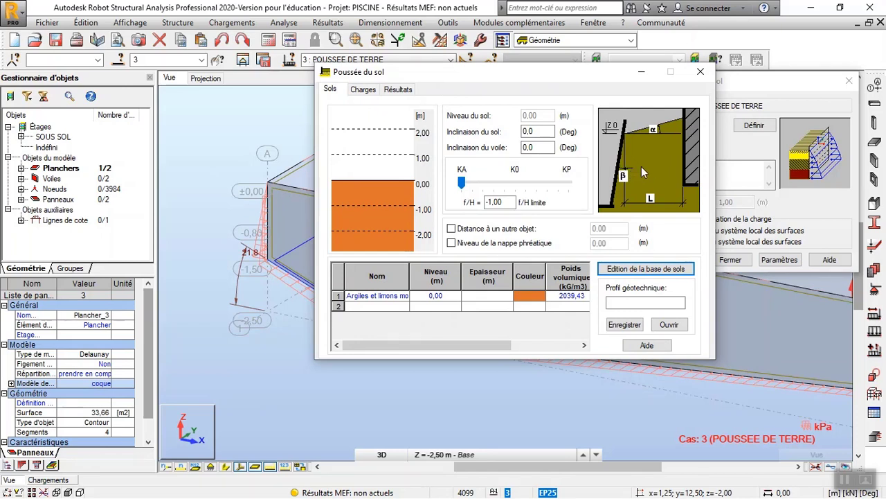
double_click(542, 147)
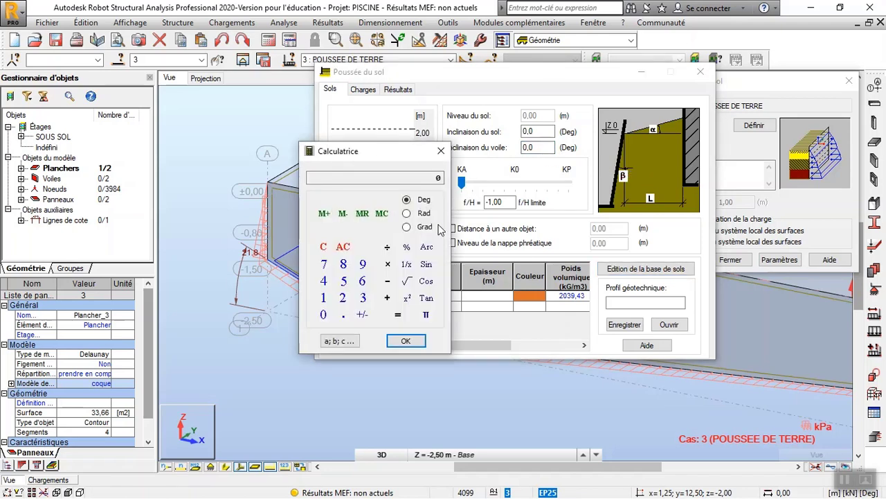
left_click(441, 150)
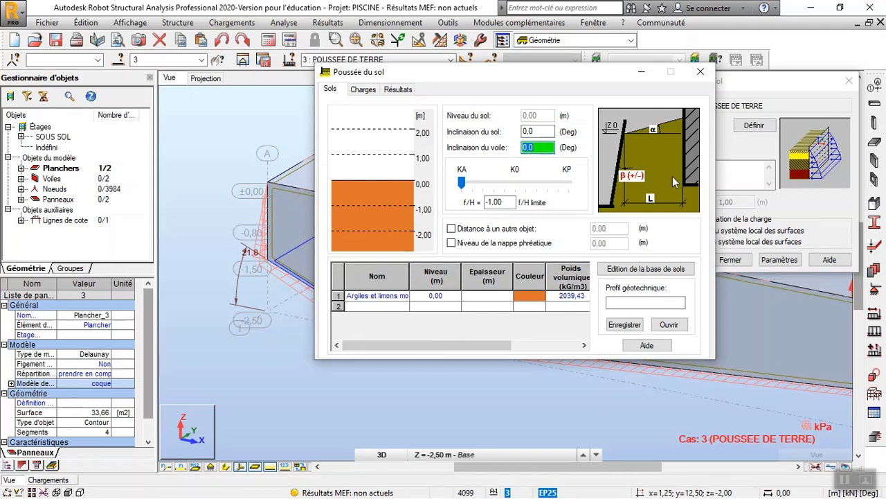
double_click(547, 148)
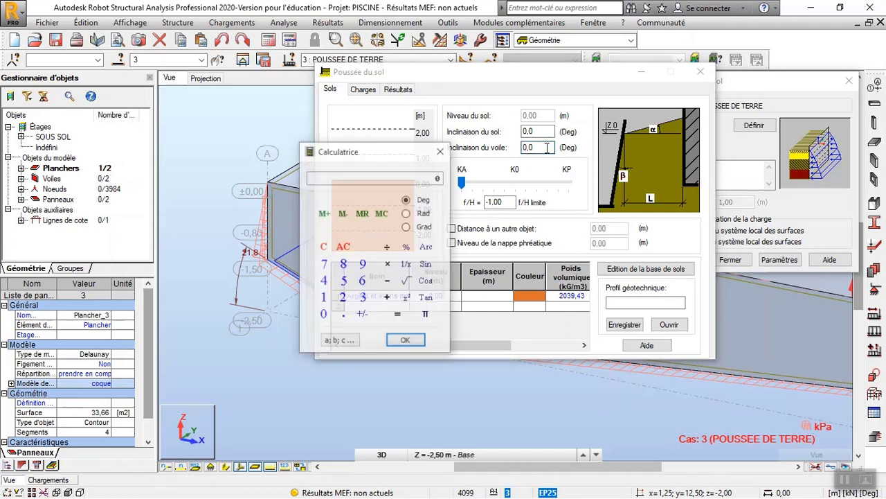
left_click(362, 265)
left_click(324, 315)
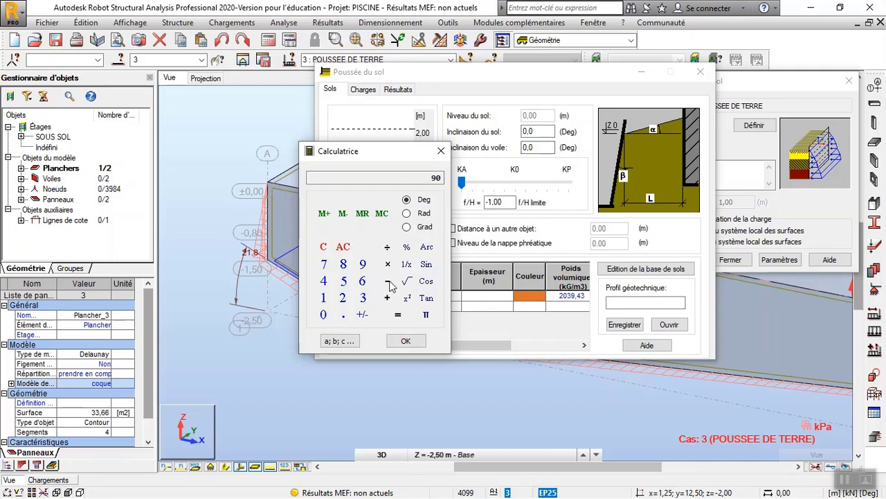
left_click(341, 301)
left_click(323, 298)
left_click(343, 316)
left_click(350, 263)
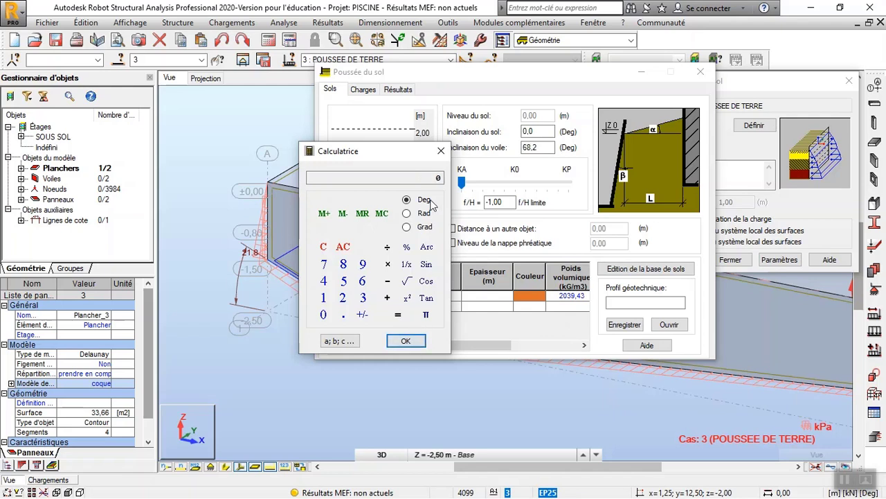
left_click(441, 150)
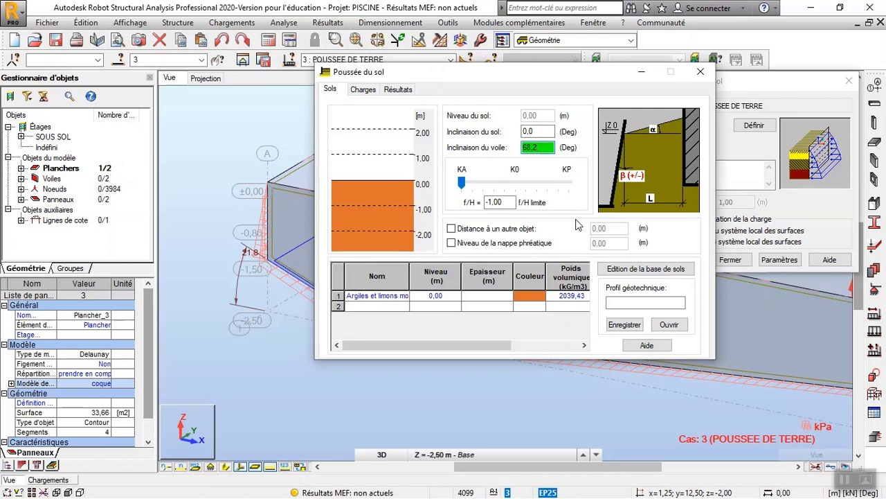
Step: Check the soil pressure surcharges and results, then apply the soil load to the sloping floor panel following the surfaces' local system
left_click(357, 93)
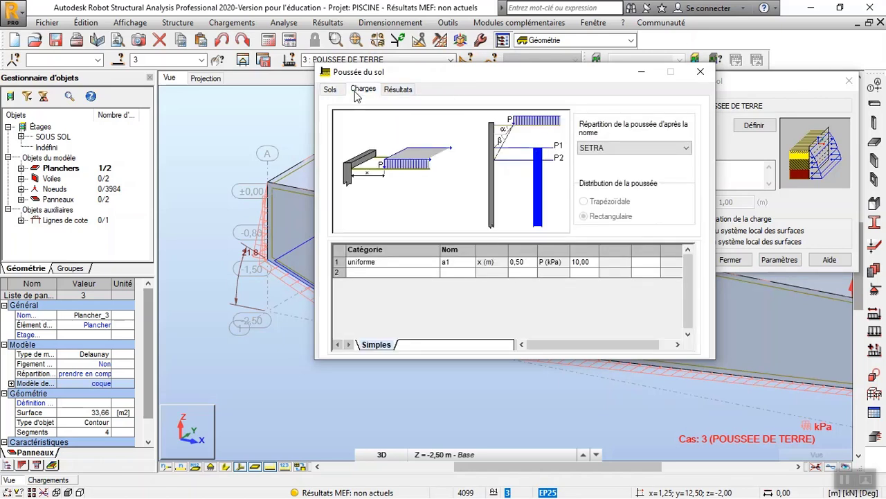
left_click(399, 91)
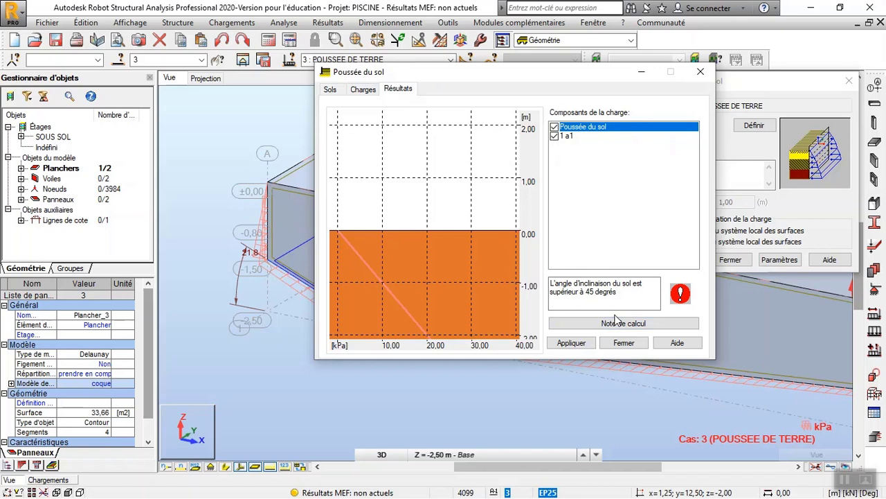
left_click(331, 90)
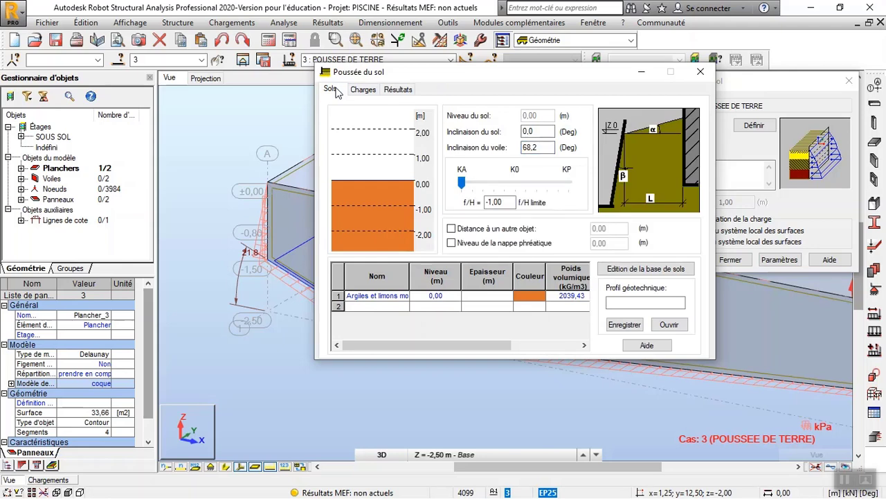
left_click(524, 147)
left_click(399, 89)
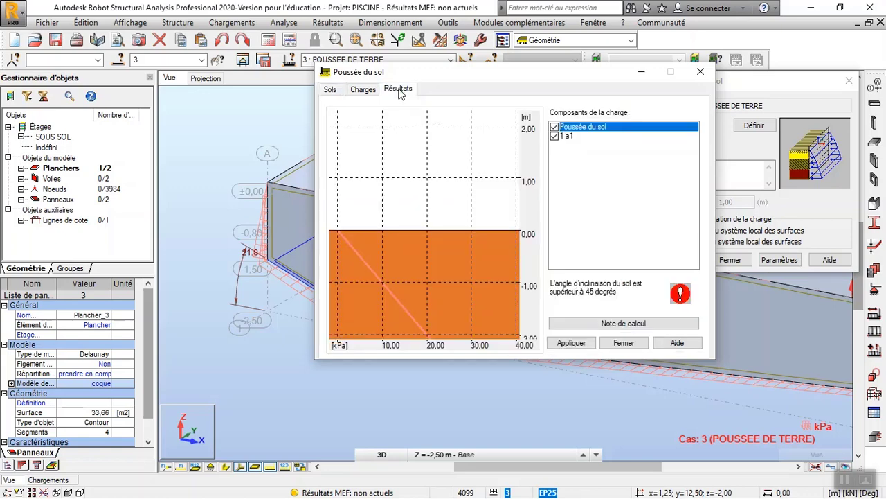
left_click(571, 343)
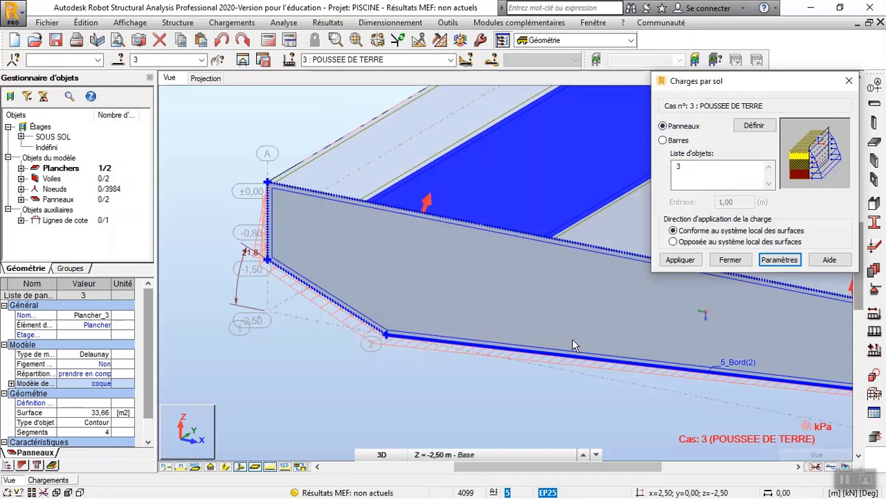
left_click(685, 261)
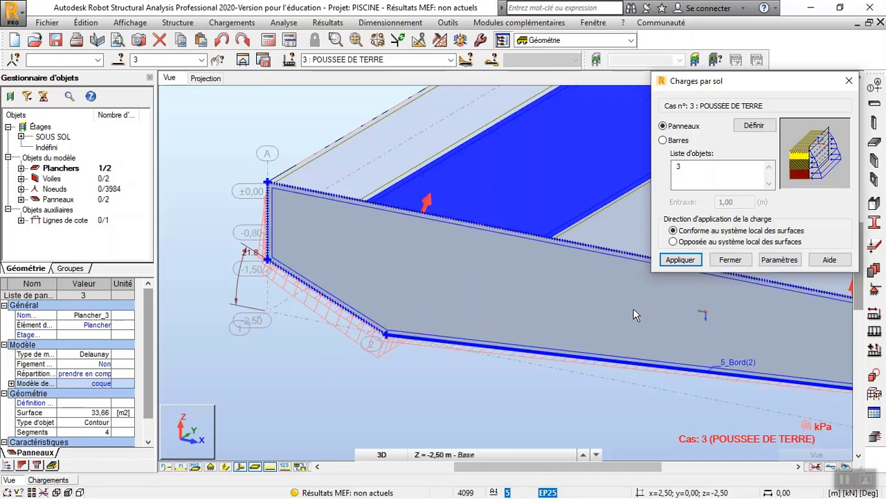
left_click(750, 262)
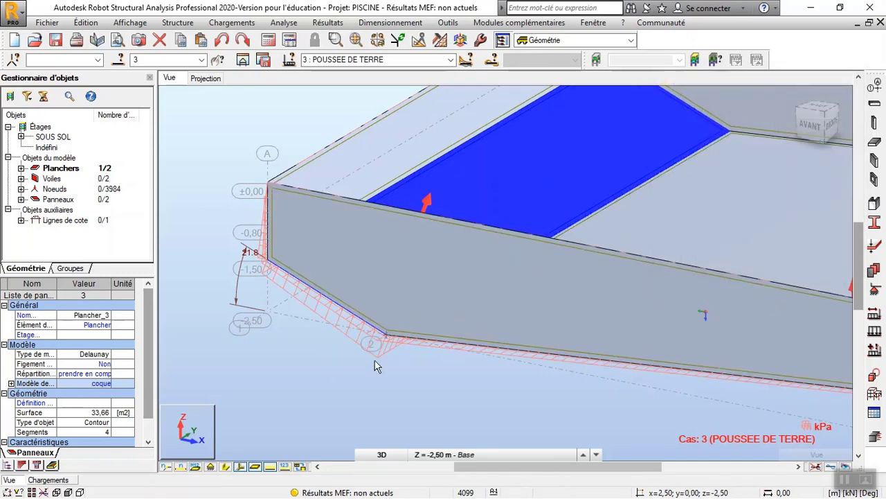
Step: Examine the earth pressure diagrams along the sloping floor and adjoining walls, and clear the floor panel selection
scroll(282, 310, "up", 1)
scroll(282, 310, "up", 1)
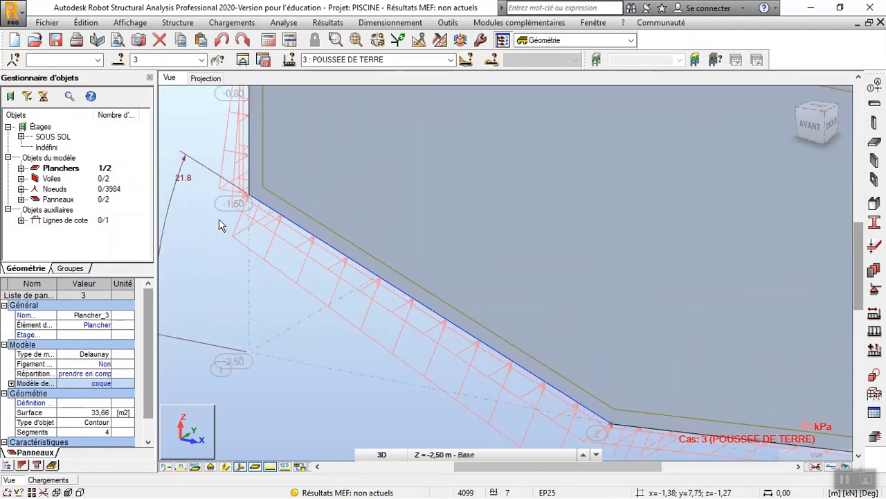
scroll(279, 233, "up", 1)
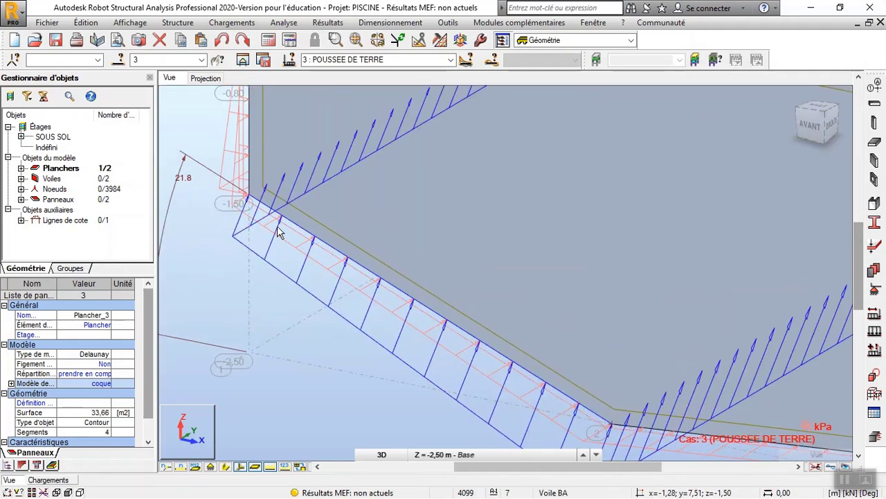
scroll(279, 233, "down", 2)
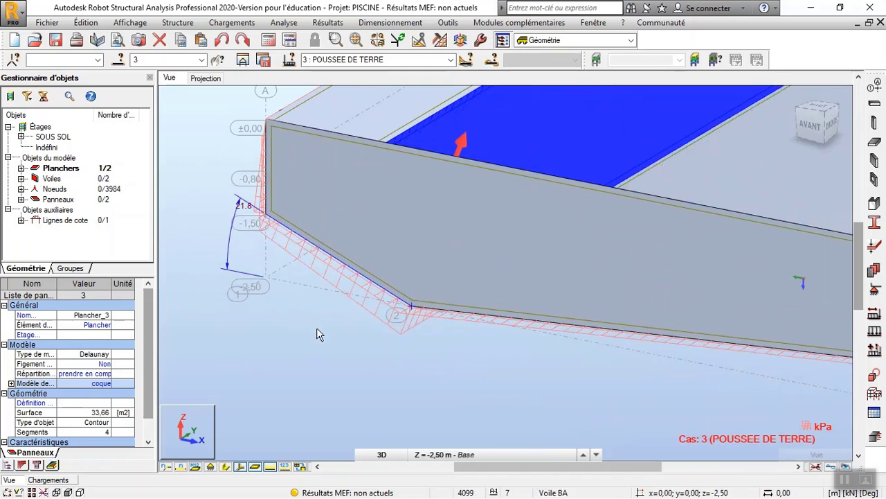
scroll(318, 331, "down", 3)
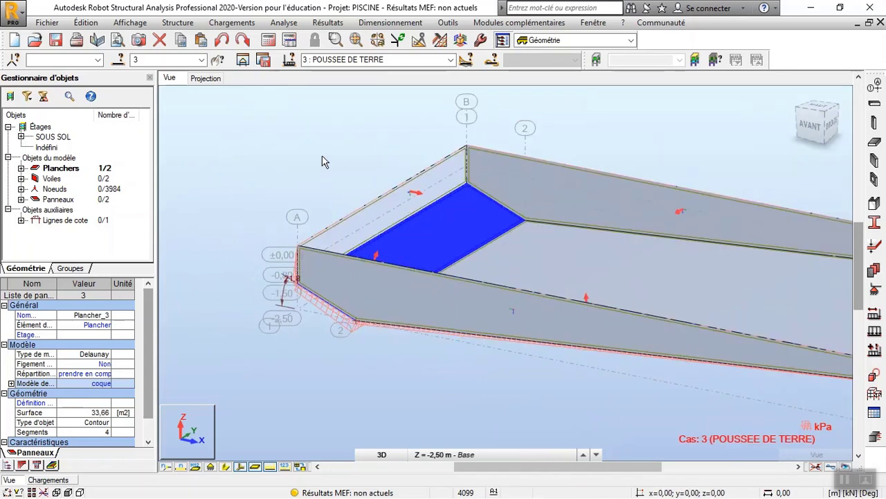
left_click(322, 161)
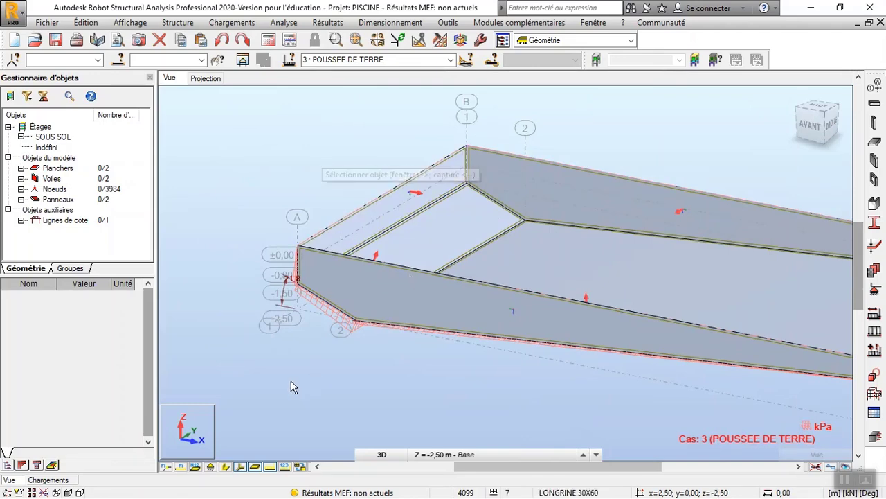
scroll(290, 298, "up", 2)
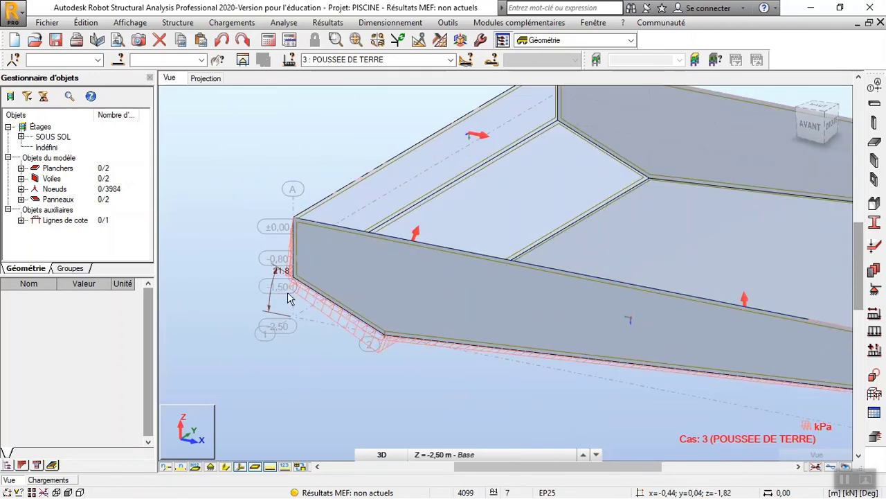
scroll(289, 297, "down", 2)
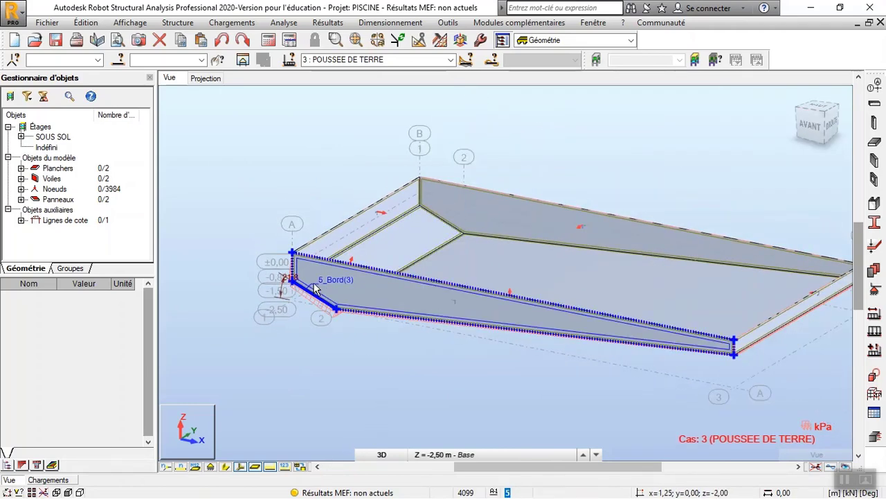
scroll(343, 305, "up", 3)
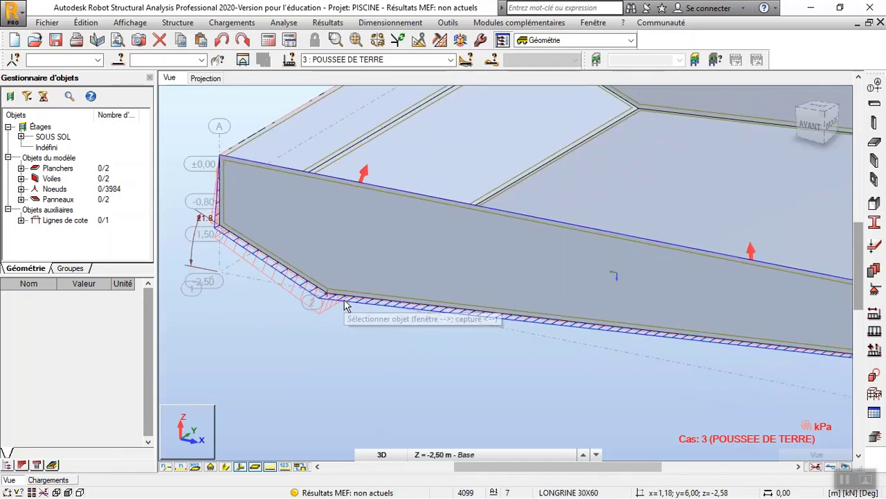
scroll(344, 300, "down", 5)
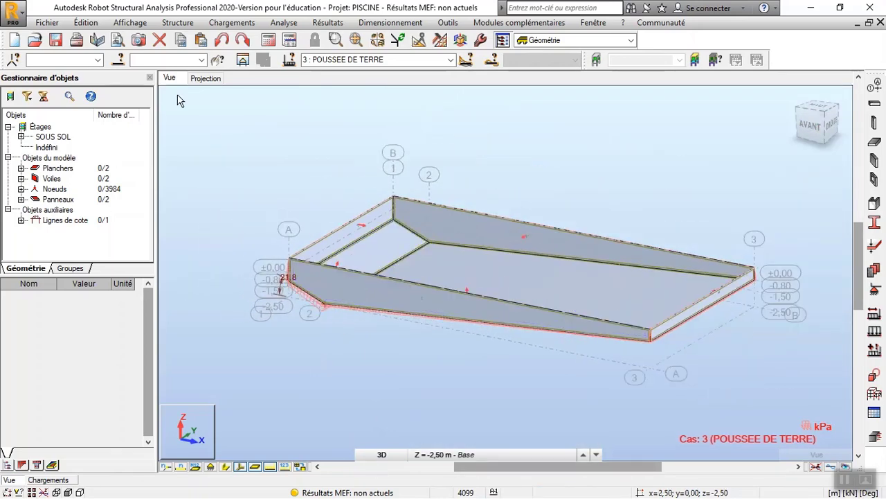
Step: Make load case 4, ENTRETIEN, active and select both floor panels of the pool
left_click(451, 60)
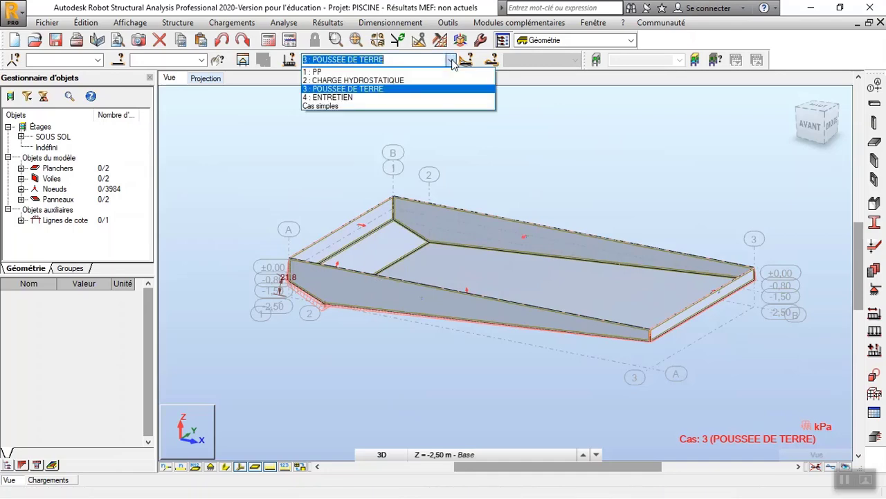
left_click(436, 97)
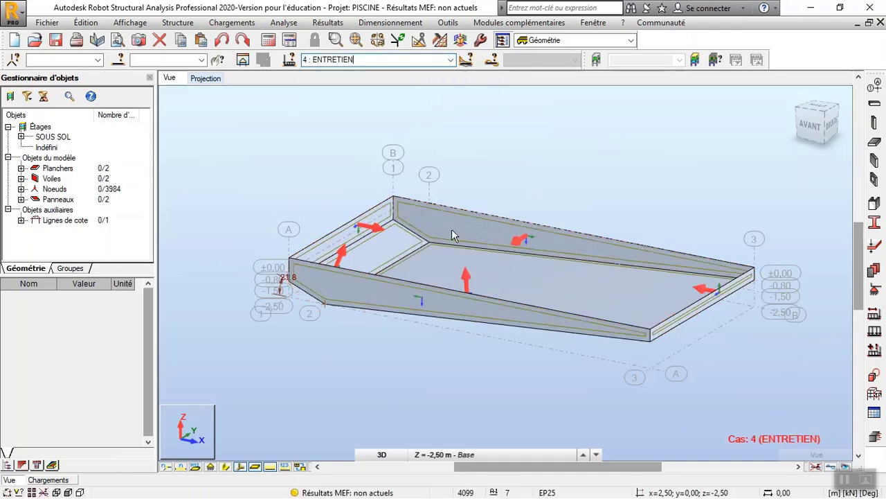
scroll(459, 244, "up", 2)
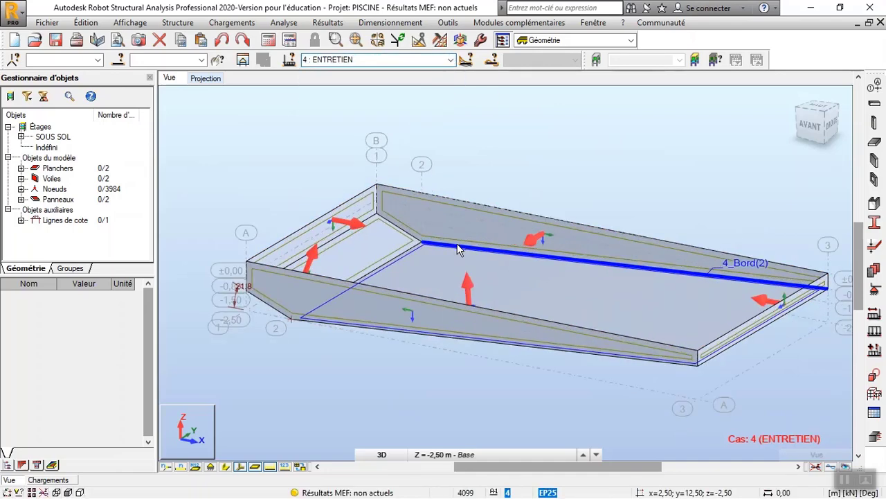
left_click(525, 288)
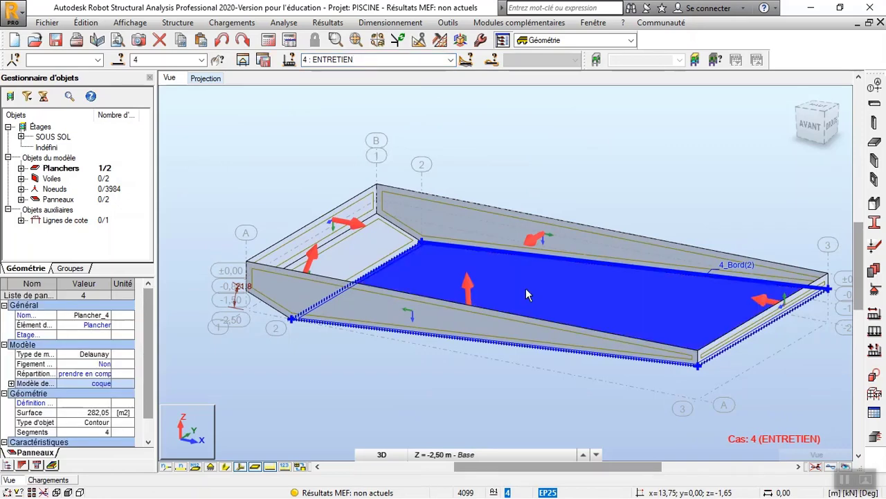
left_click(391, 251, "ctrl")
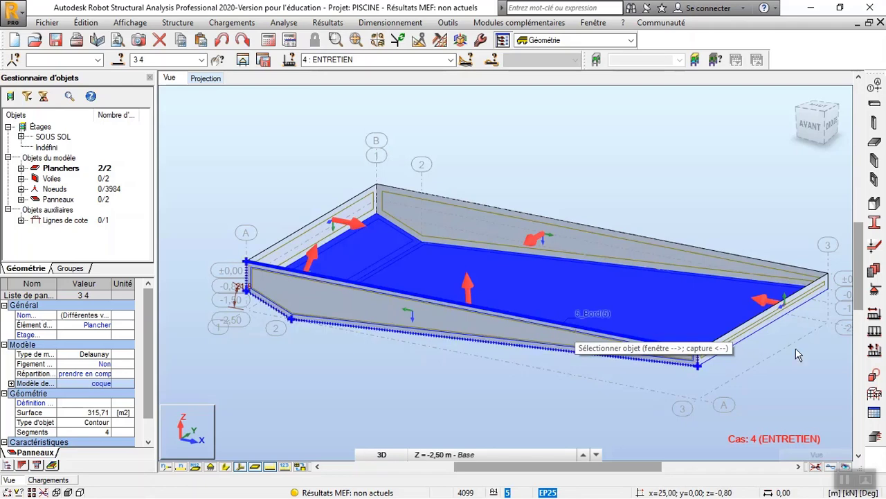
Step: Apply a uniform surface load of -1 kPa in global Z to floor panels 3 and 4, and finish load definition
left_click(876, 332)
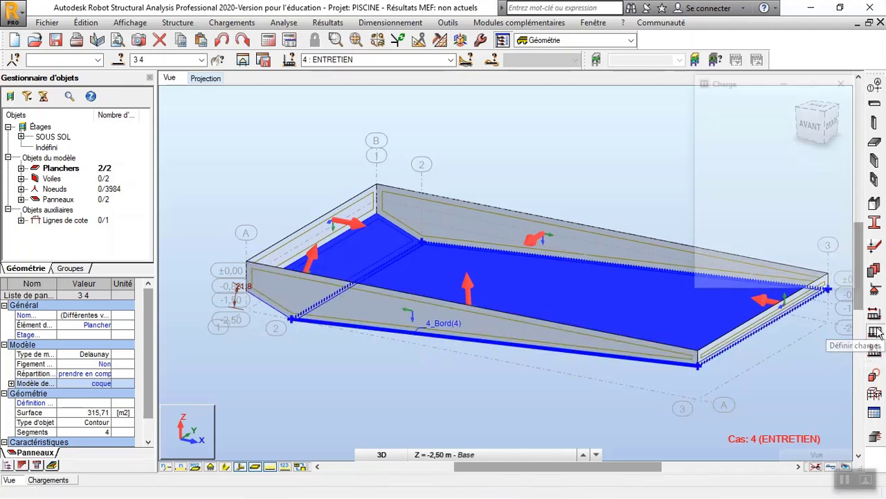
left_click(770, 130)
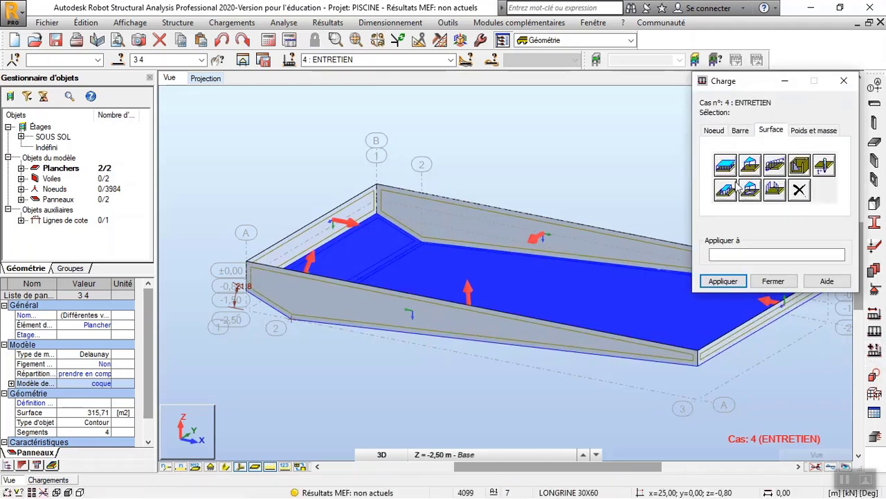
left_click(733, 186)
key("Tab")
key("Tab")
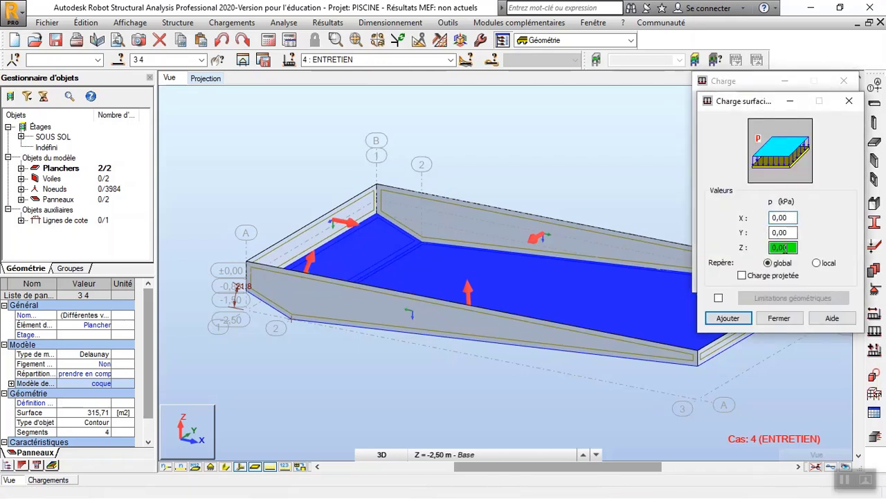
type("-1")
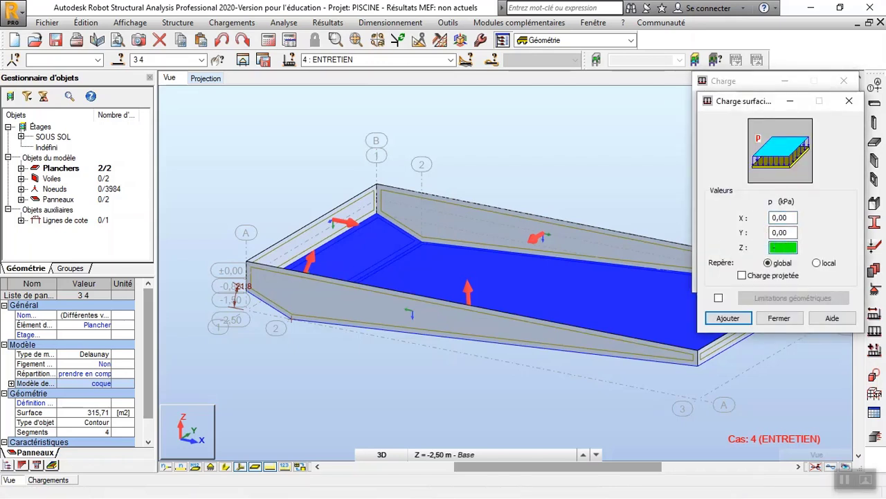
left_click(728, 317)
left_click(722, 281)
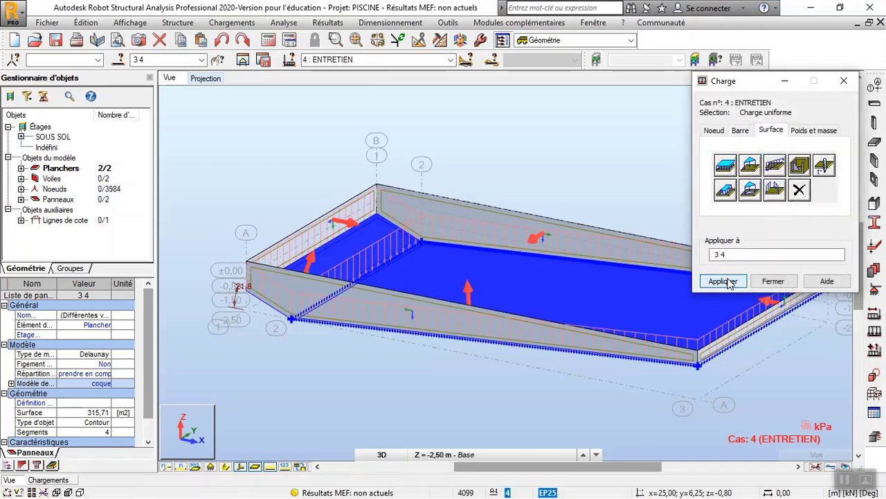
left_click(774, 281)
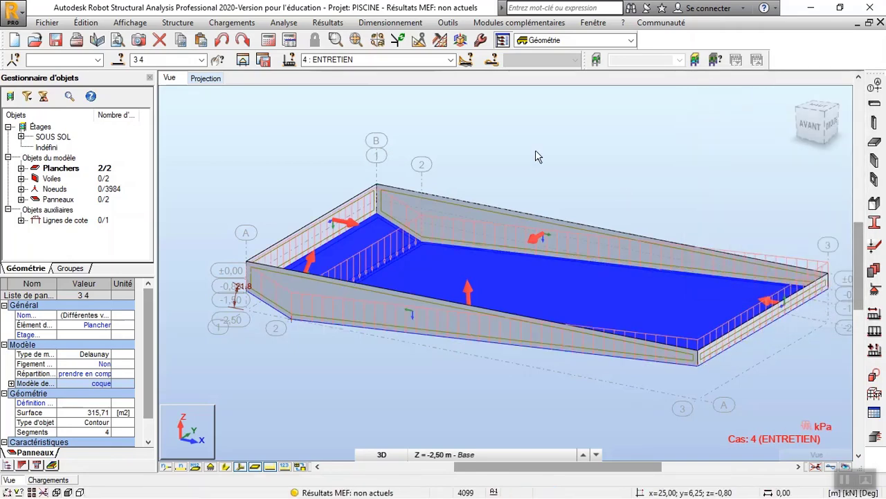
Step: Clear the floor selection and create manual load combination 5 of type ELU, named ELU
left_click(526, 150)
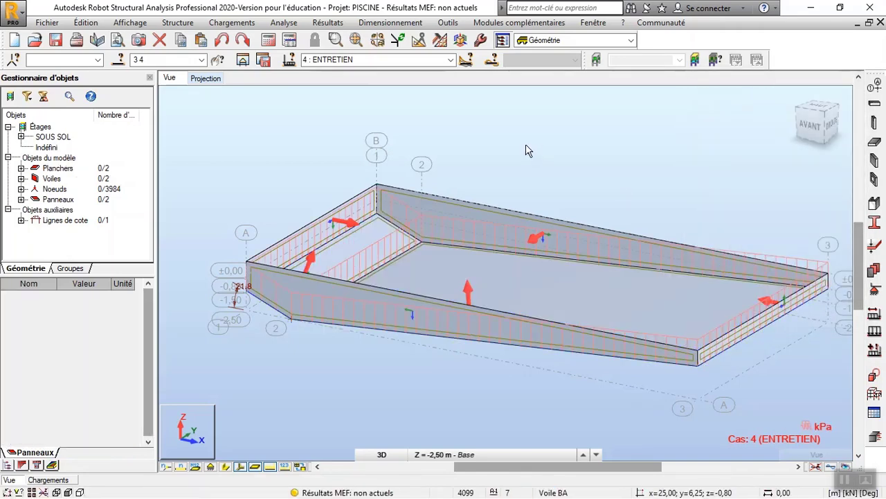
left_click(220, 23)
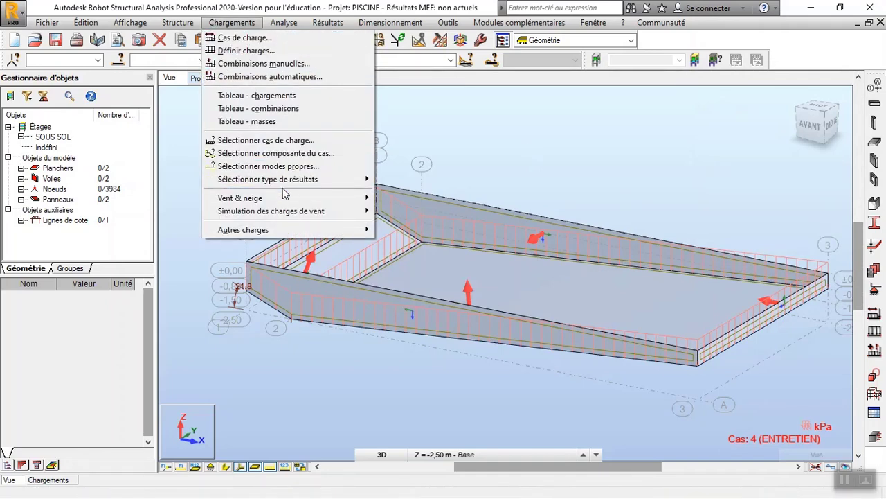
left_click(268, 68)
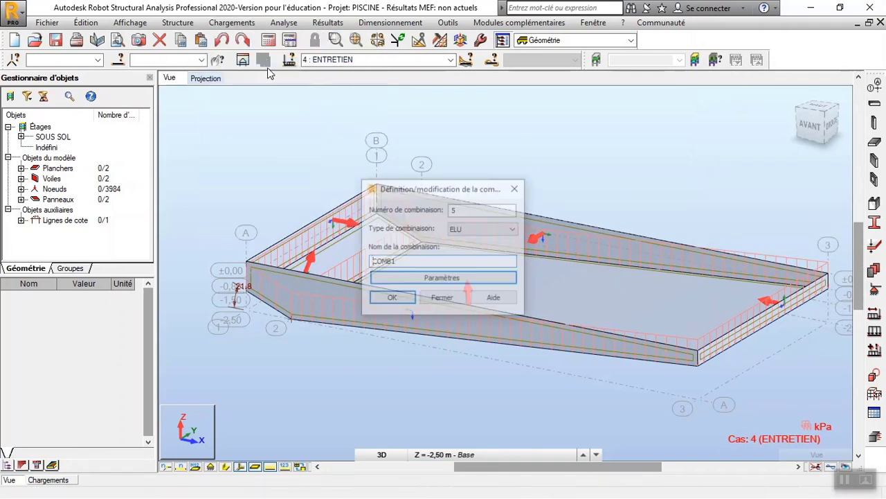
left_click(450, 259)
key("BackSpace")
key("BackSpace")
key("BackSpace")
key("BackSpace")
key("BackSpace")
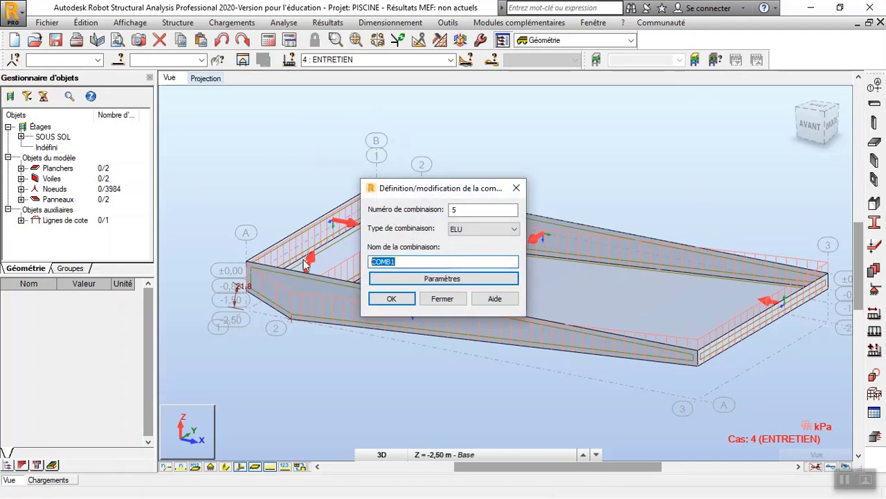
type("ELU")
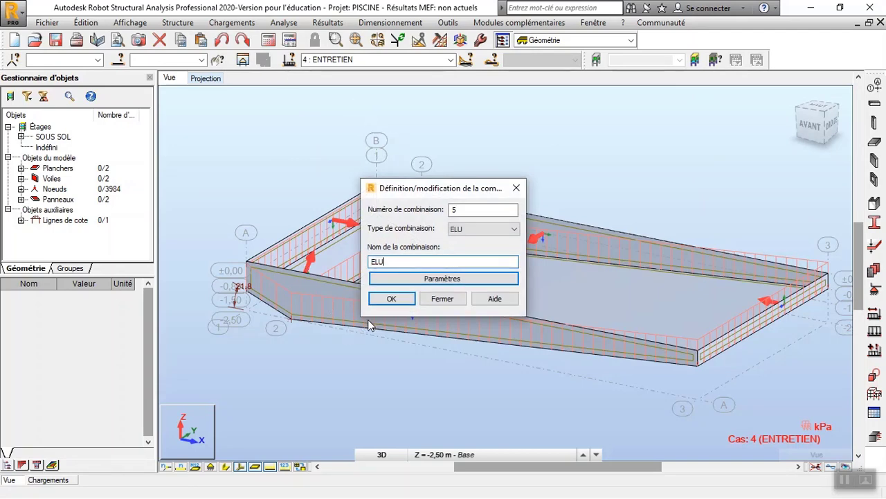
left_click(388, 299)
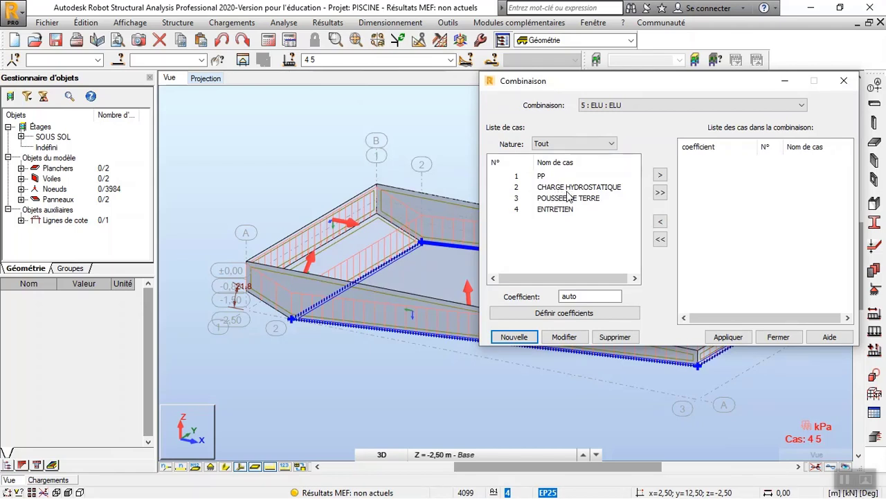
Step: Add load cases PP and CHARGE HYDROSTATIQUE to combination 5 with automatic coefficients, and apply the combination
left_click(516, 177)
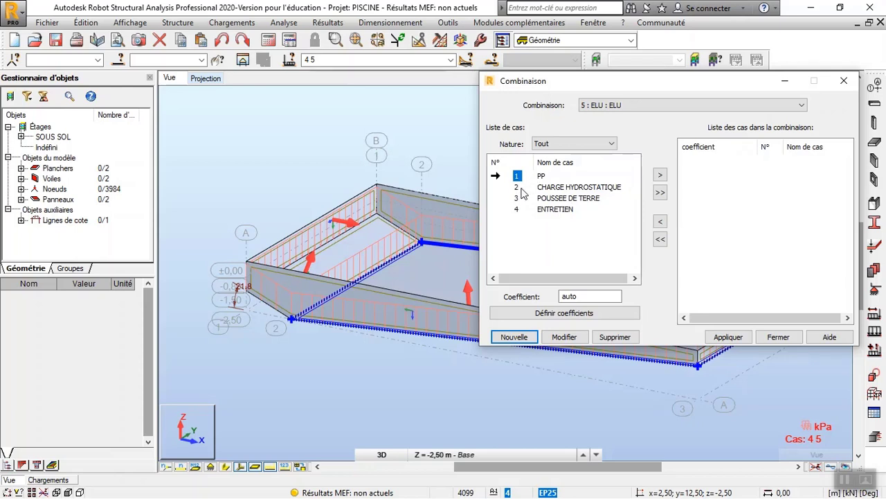
left_click(518, 188, "ctrl")
left_click(659, 176)
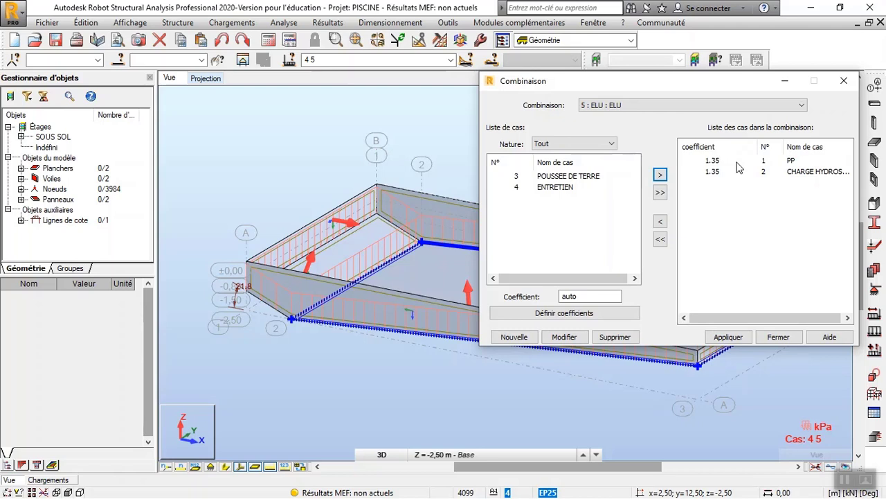
left_click(730, 342)
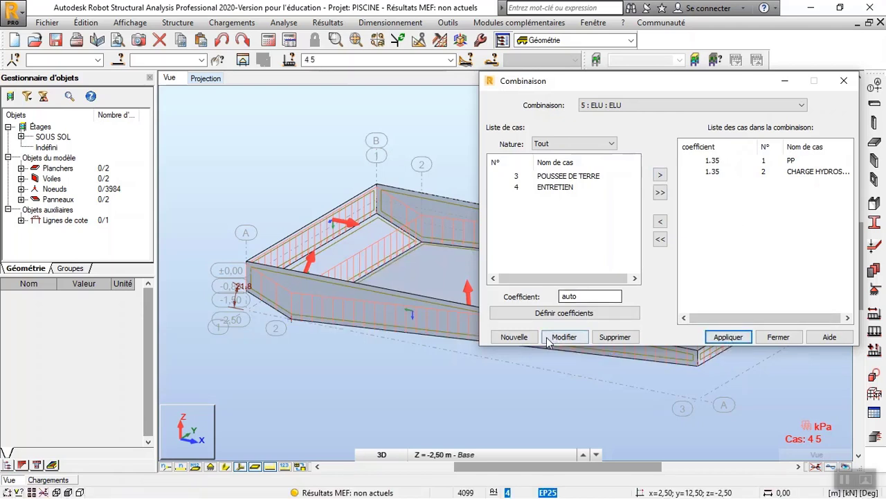
Step: Create a new combination, number 6, of type ELU and named ELU 1
left_click(514, 337)
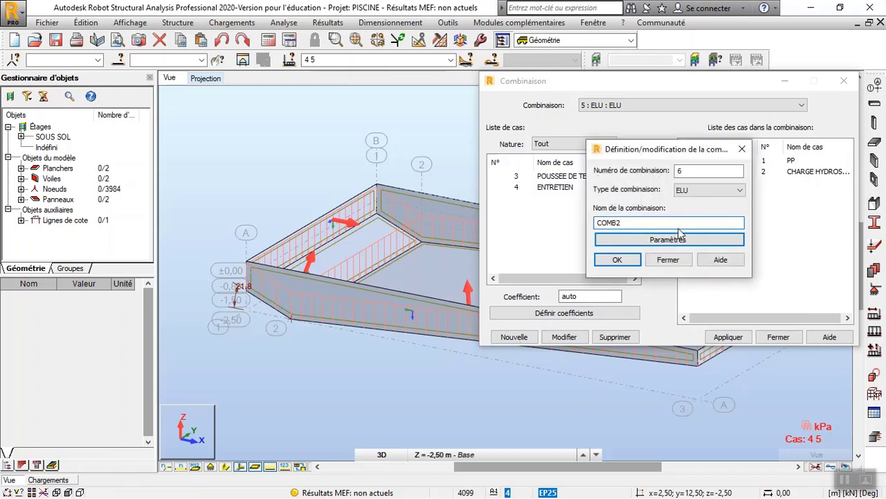
double_click(613, 222)
type("ELU 1")
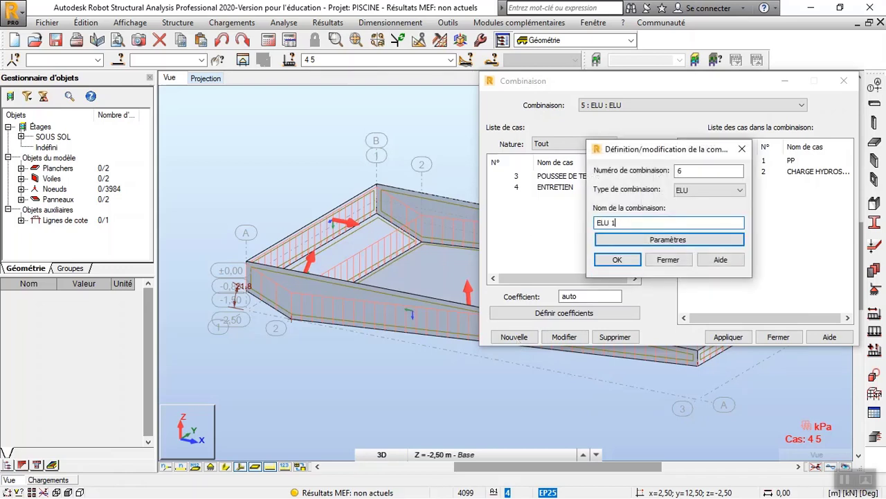
left_click(615, 261)
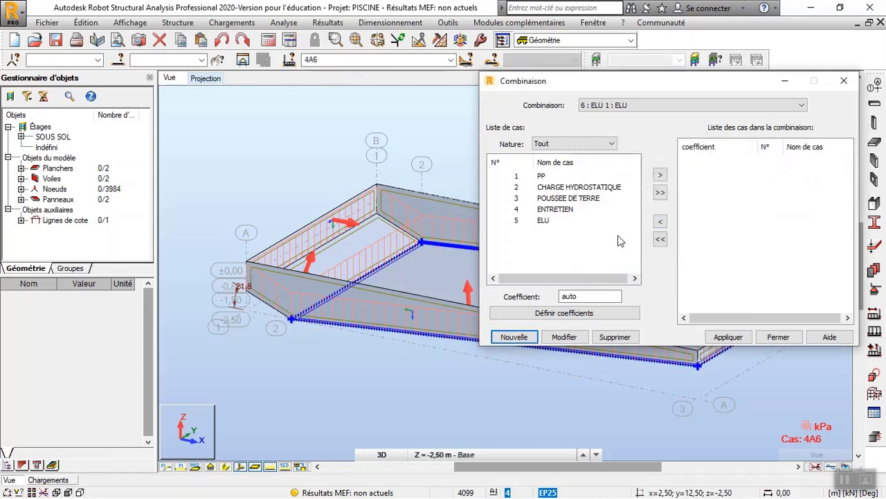
Step: Add cases PP, POUSSEE DE TERRE and ENTRETIEN to combination 6 with automatic coefficients, and apply it
left_click(519, 178)
left_click(516, 211, "shift")
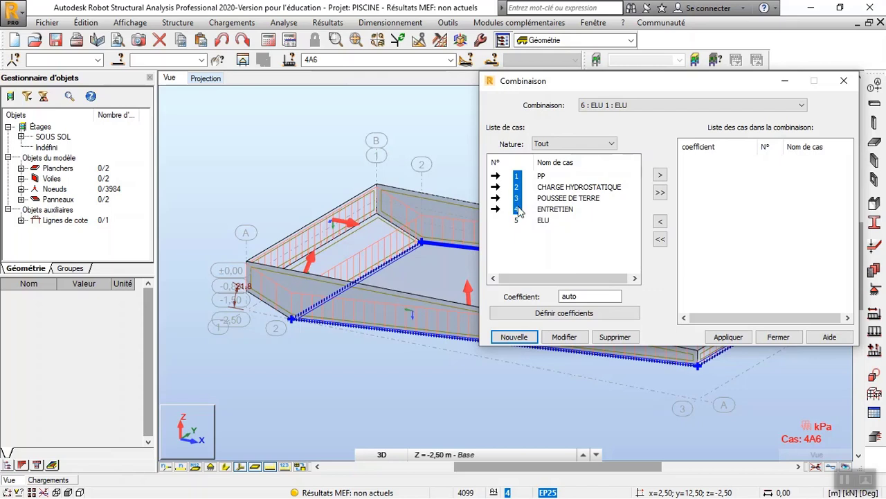
left_click(517, 188, "ctrl")
left_click(660, 174)
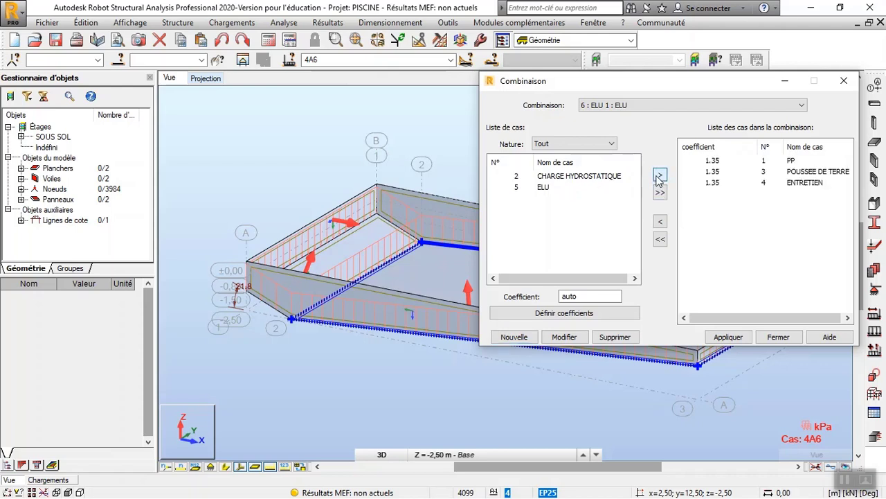
left_click(727, 337)
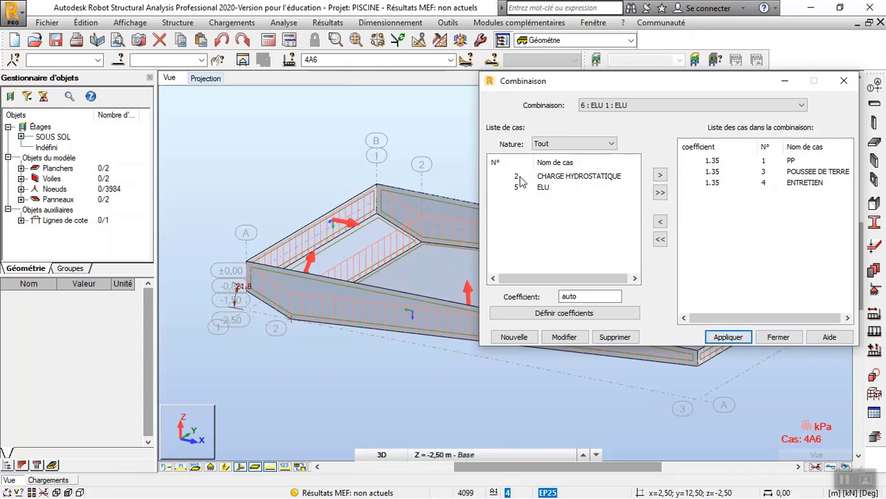
Step: Add load case ENTRETIEN to combination 5, ELU, with an automatic coefficient, and finish defining combinations
left_click(651, 109)
left_click(648, 116)
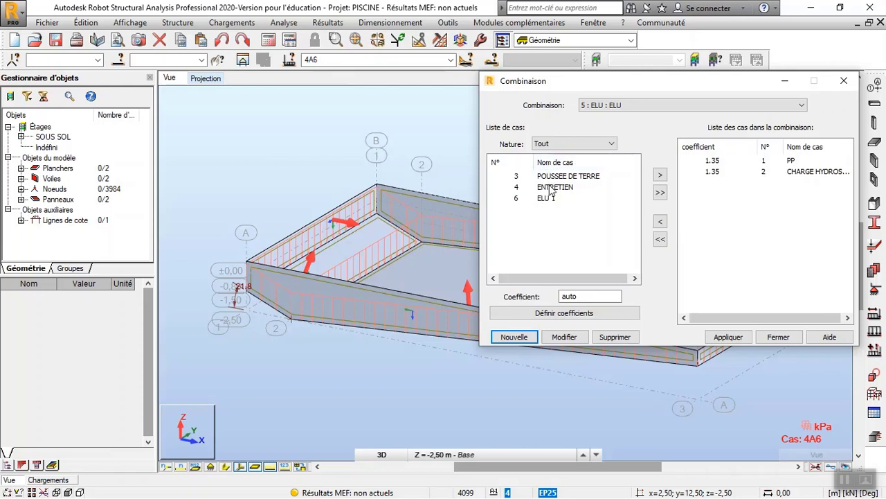
left_click(516, 188)
left_click(659, 175)
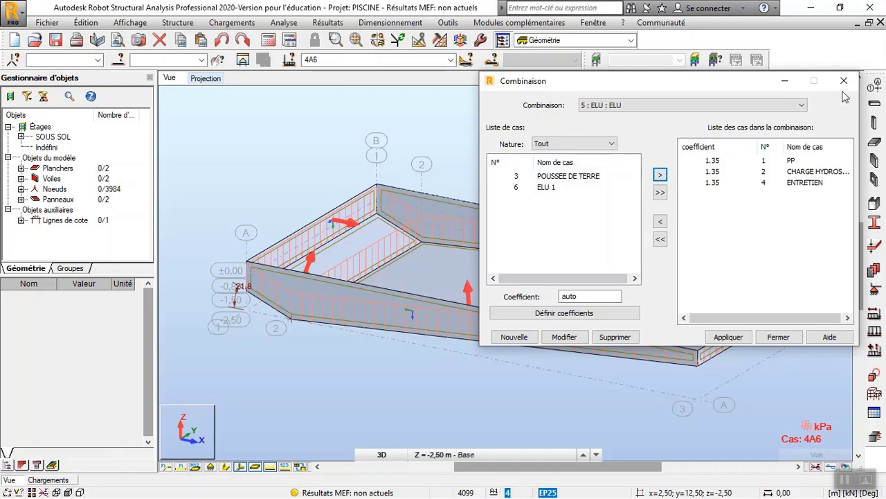
left_click(843, 82)
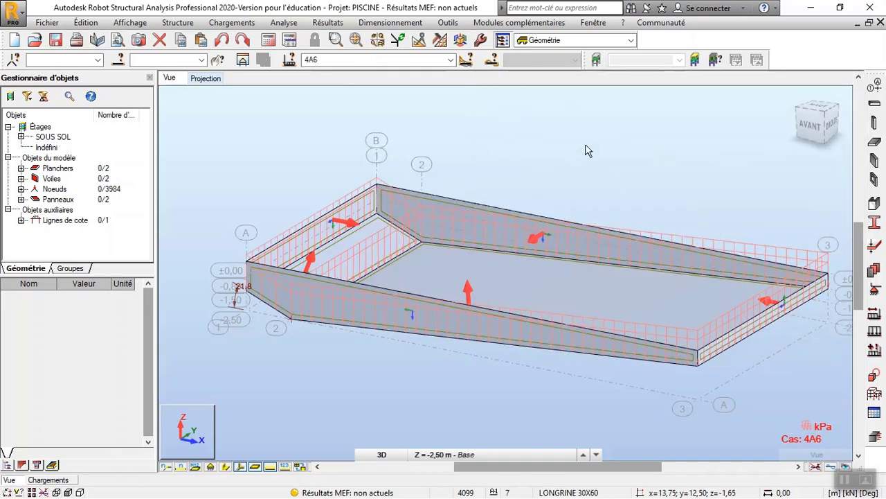
Step: Change the nature of load case 4, ENTRETIEN, to d'exploitation in the load case definitions
left_click(876, 314)
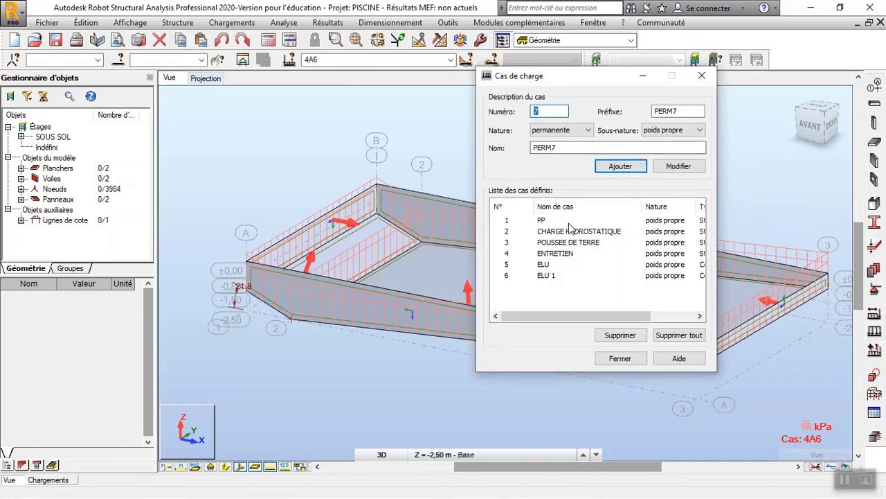
left_click(509, 257)
left_click(585, 130)
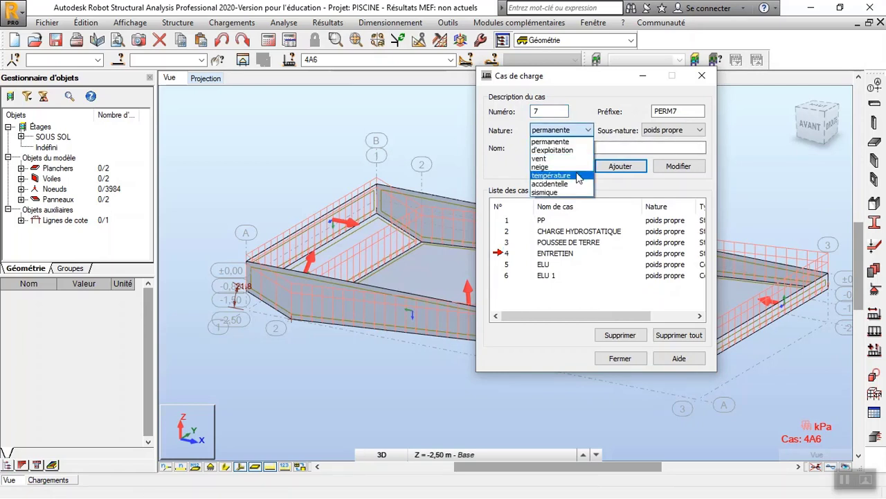
left_click(561, 151)
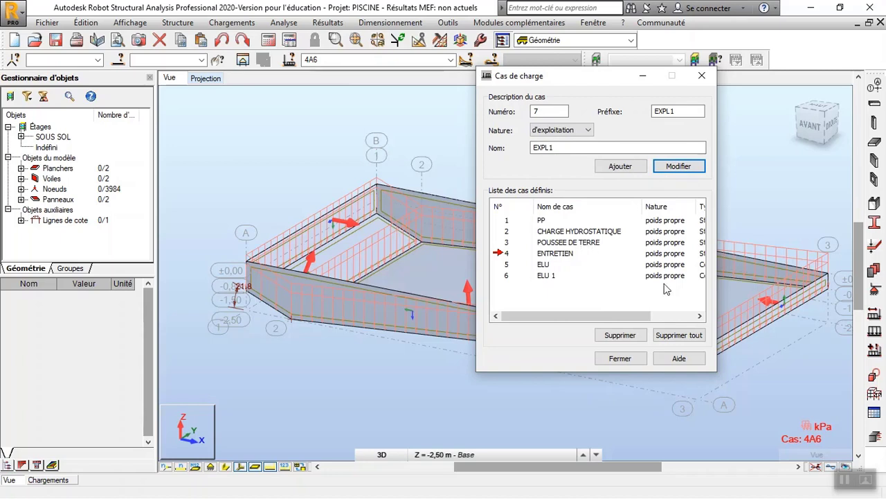
left_click_drag(582, 316, 640, 322)
left_click(555, 256)
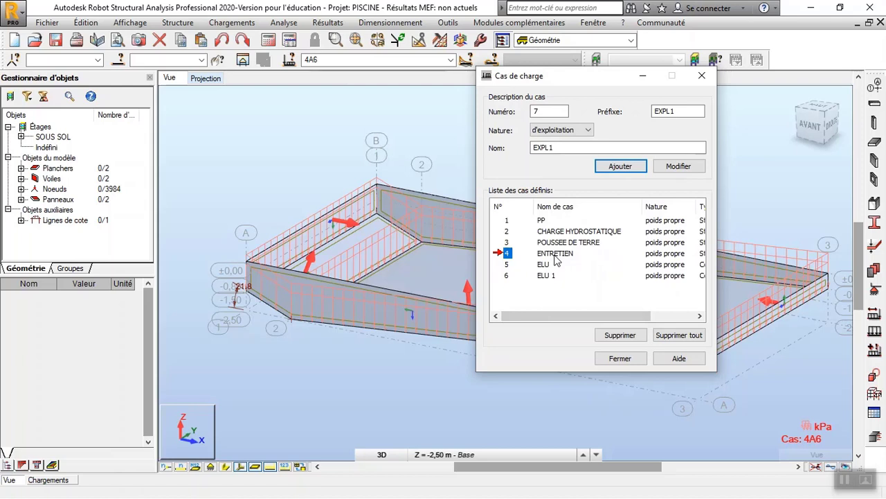
left_click(545, 255)
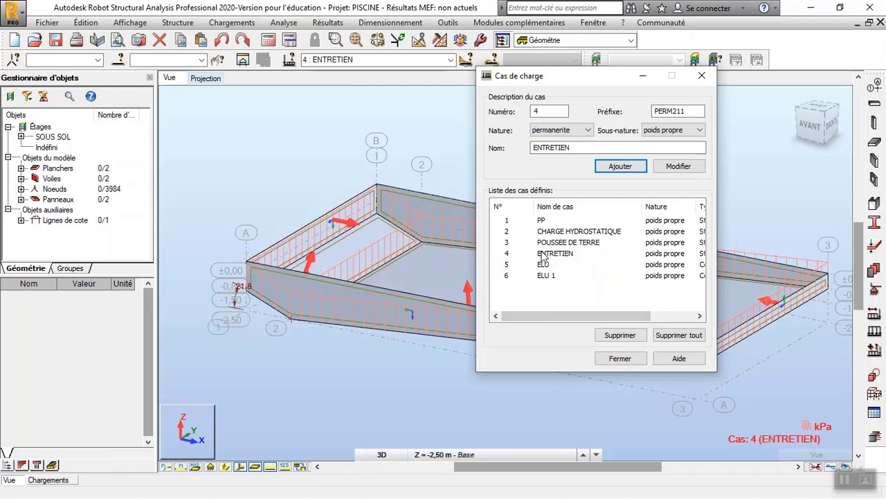
left_click(687, 168)
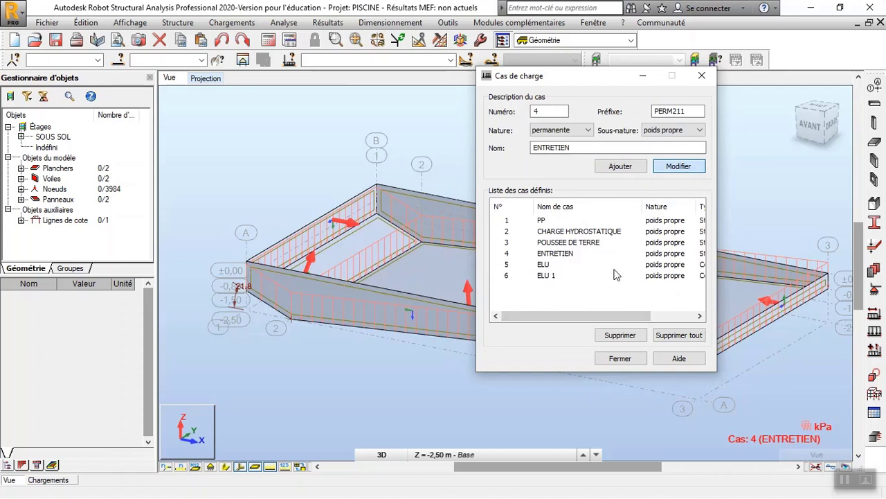
left_click(666, 170)
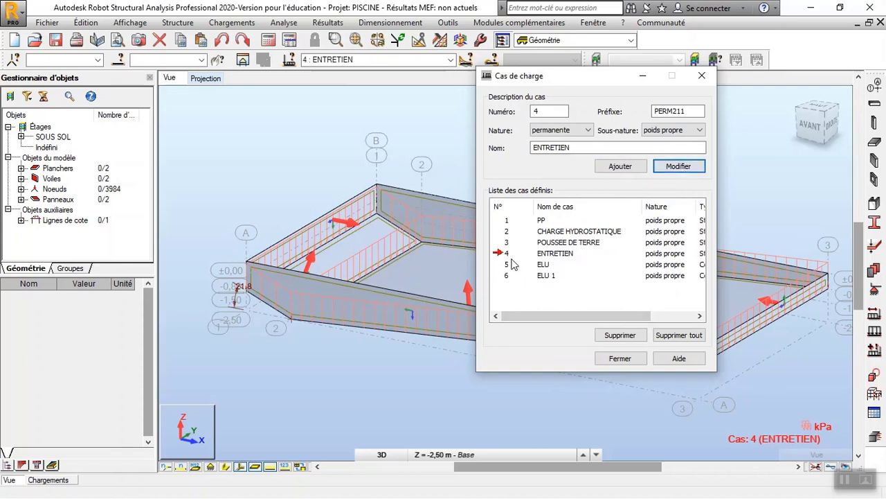
left_click(561, 130)
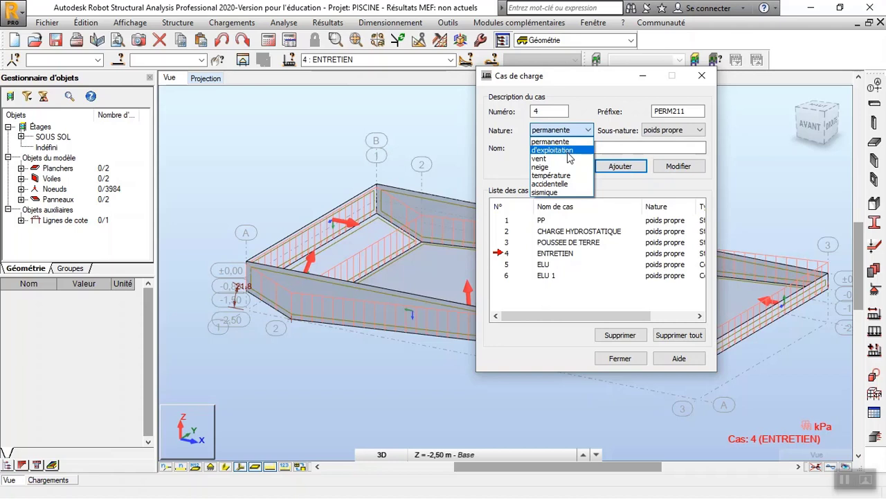
left_click(566, 150)
left_click(673, 168)
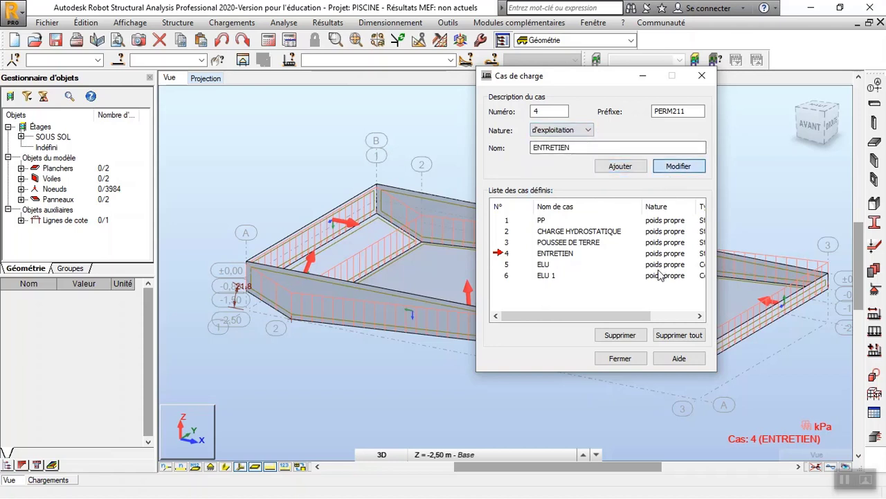
left_click(668, 171)
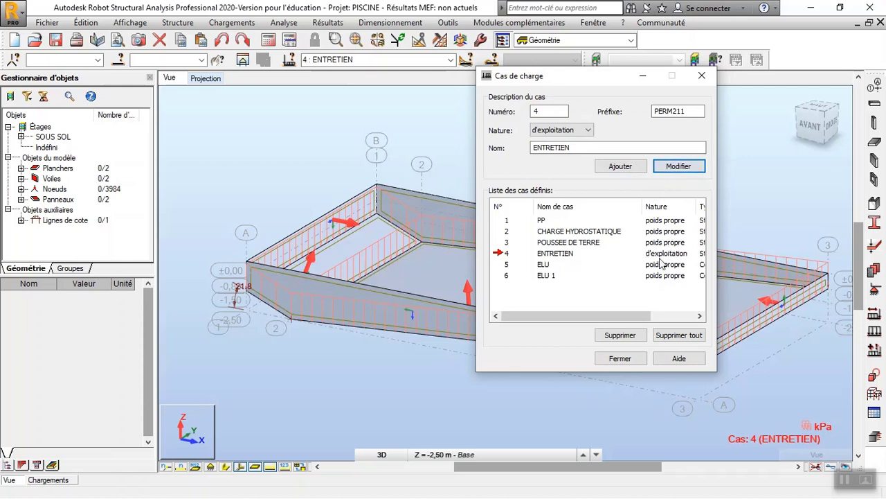
Step: Change the nature of load case 2, CHARGE HYDROSTATIQUE, to d'exploitation and finish editing the load cases
left_click(506, 231)
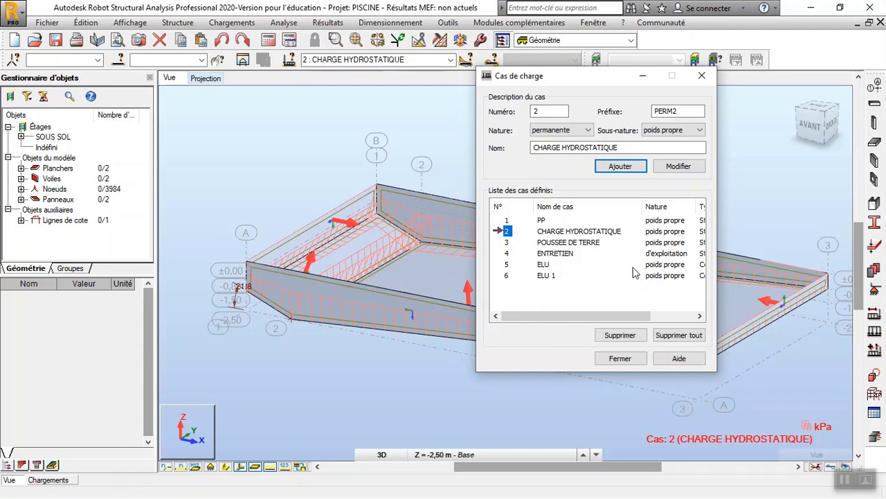
left_click(678, 166)
left_click(686, 169)
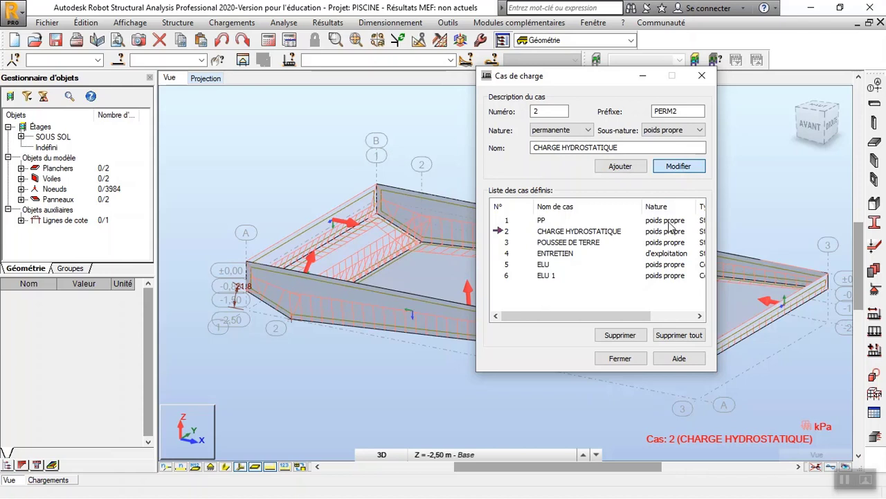
left_click(554, 131)
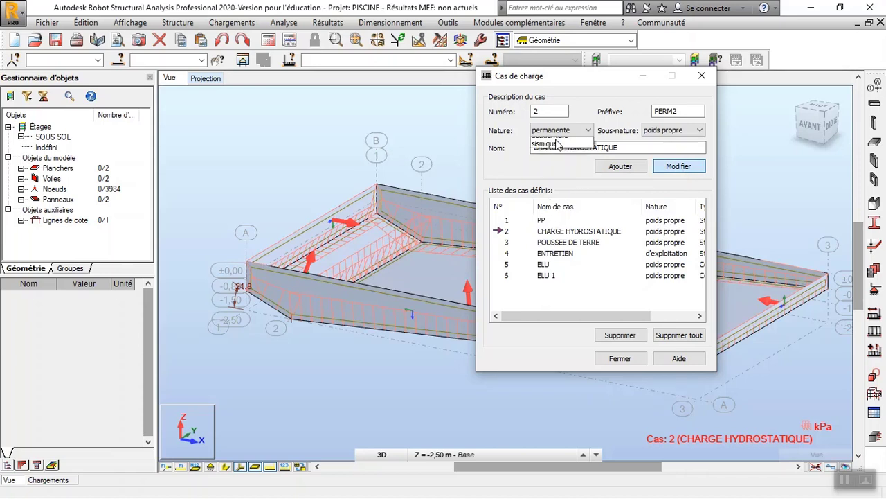
left_click(557, 145)
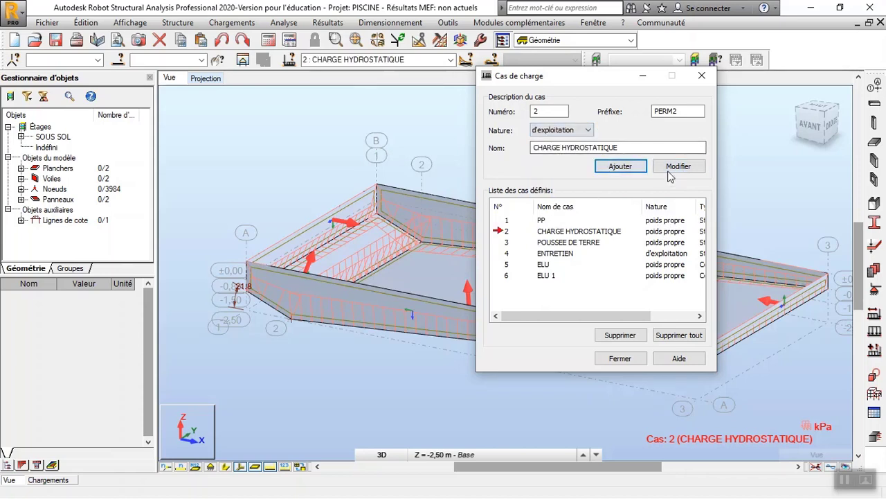
left_click(673, 168)
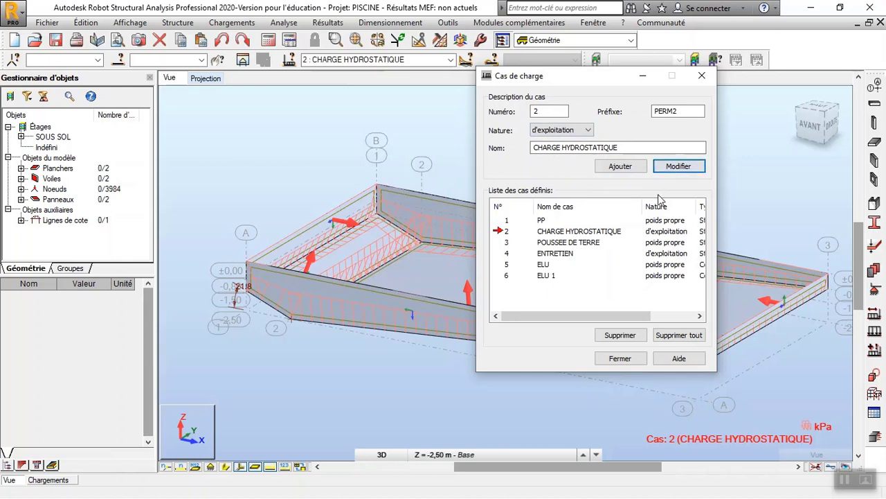
left_click(631, 359)
Step: Open the loads table to review the loads defined in each case
left_click(232, 22)
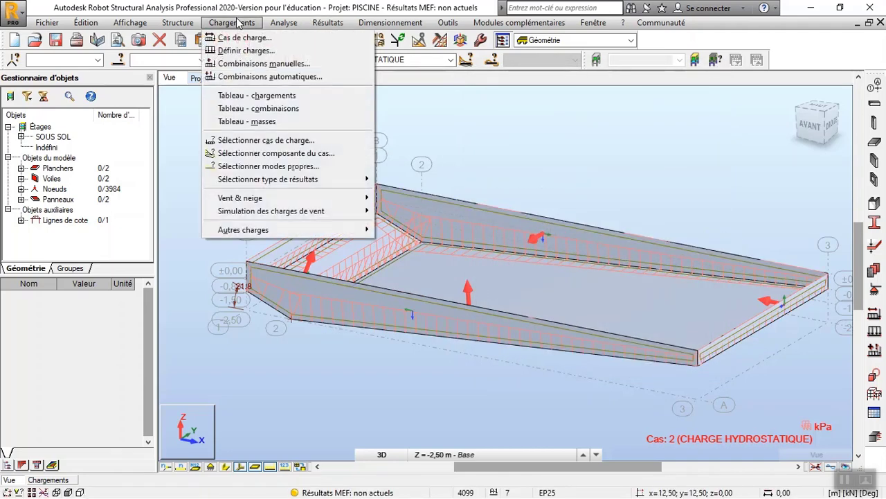
left_click(290, 95)
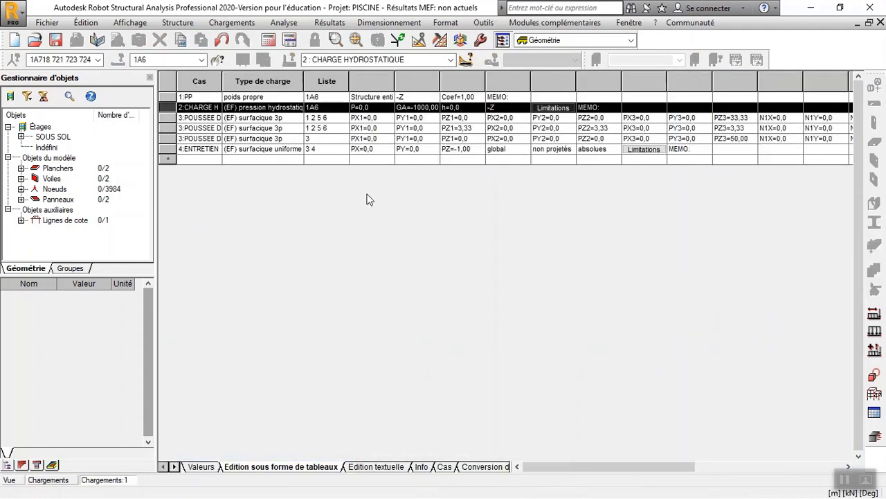
Step: Rebuild manual combination 5, ELU, by removing its cases and adding back PP and CHARGE HYDROSTATIQUE with automatic coefficients
left_click(13, 480)
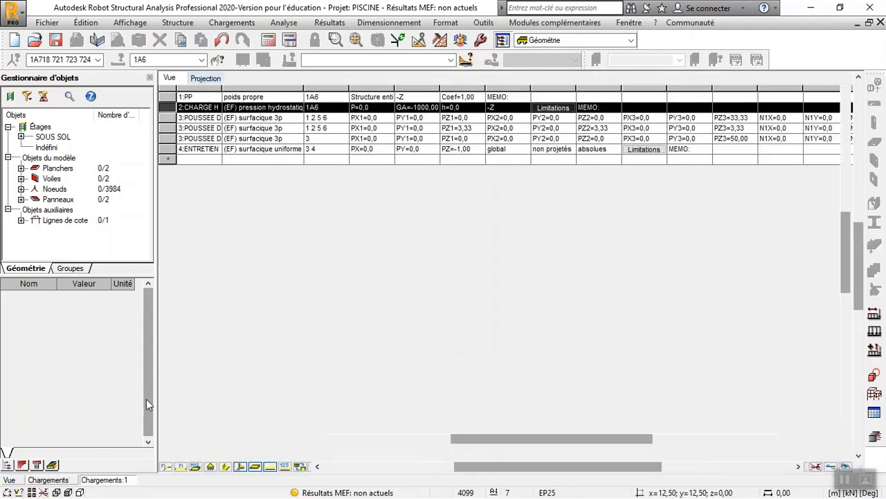
left_click(232, 22)
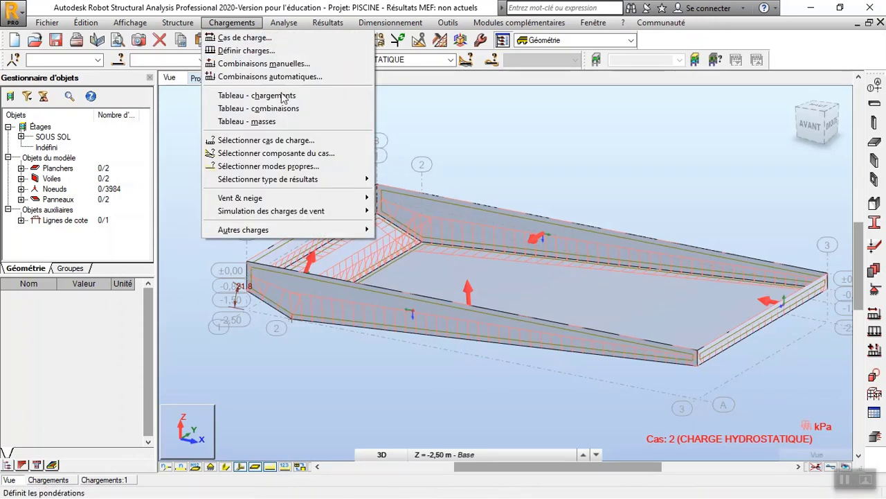
left_click(263, 63)
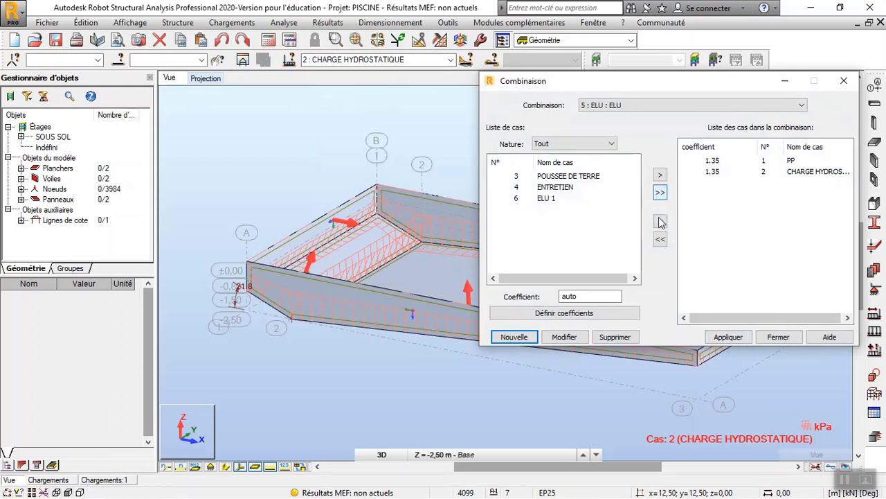
left_click(659, 239)
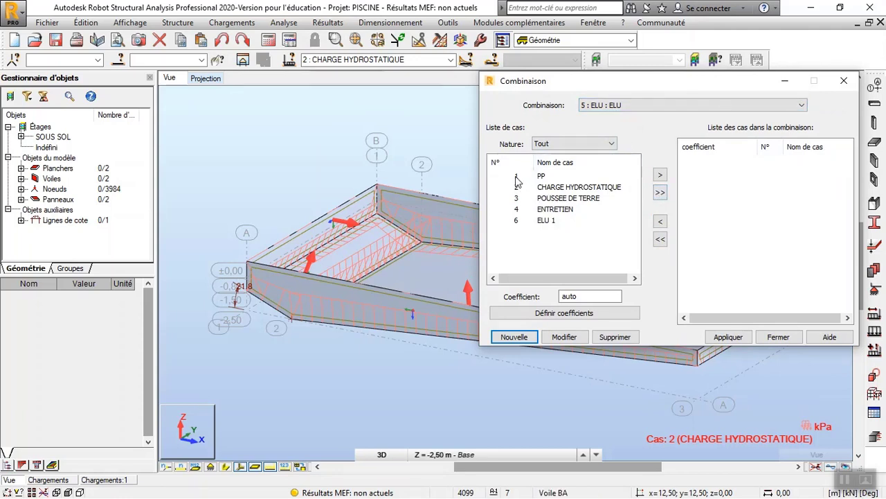
left_click_drag(518, 181, 518, 193)
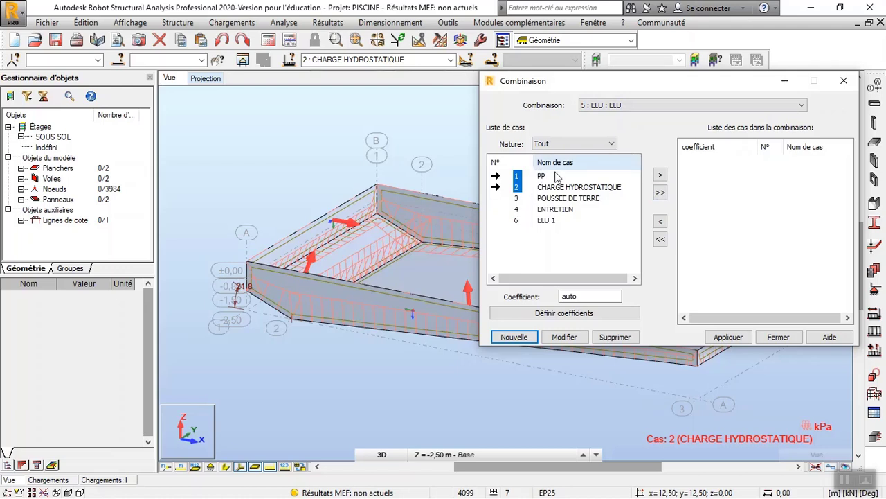
left_click(660, 175)
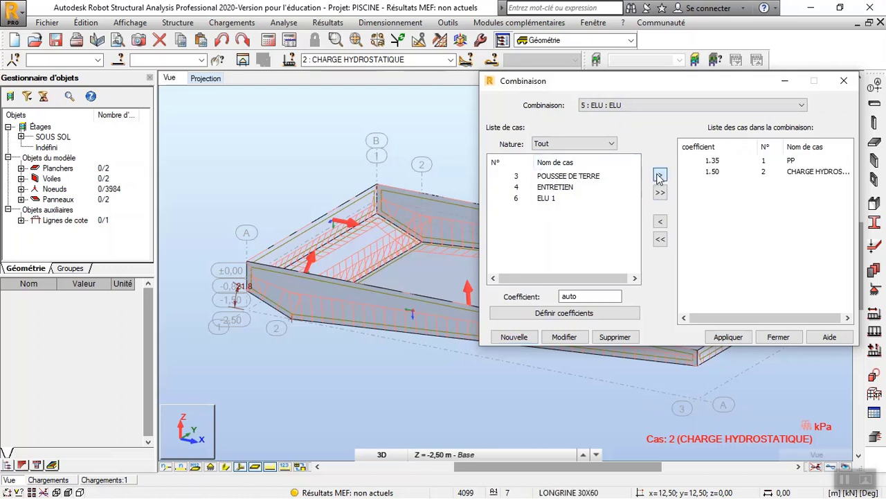
left_click(733, 338)
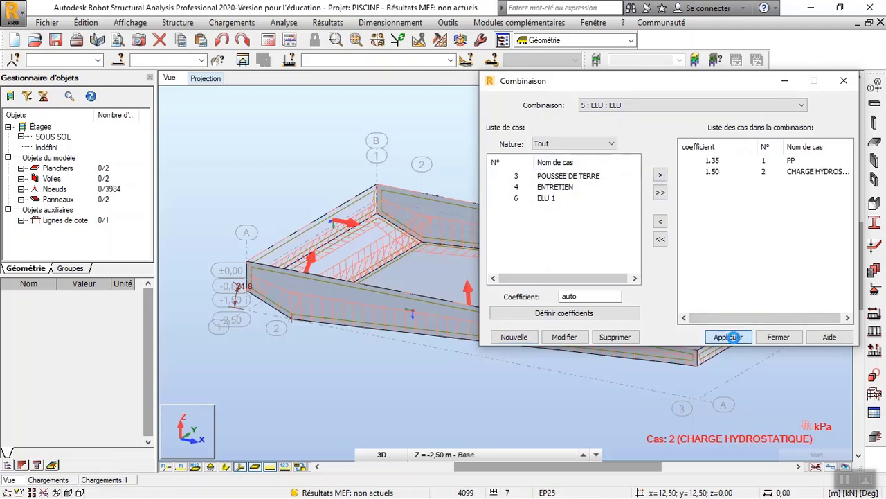
Step: Rebuild combination 6, ELU 1, by removing its cases and adding back PP, POUSSEE DE TERRE and ENTRETIEN with automatic coefficients
left_click(648, 106)
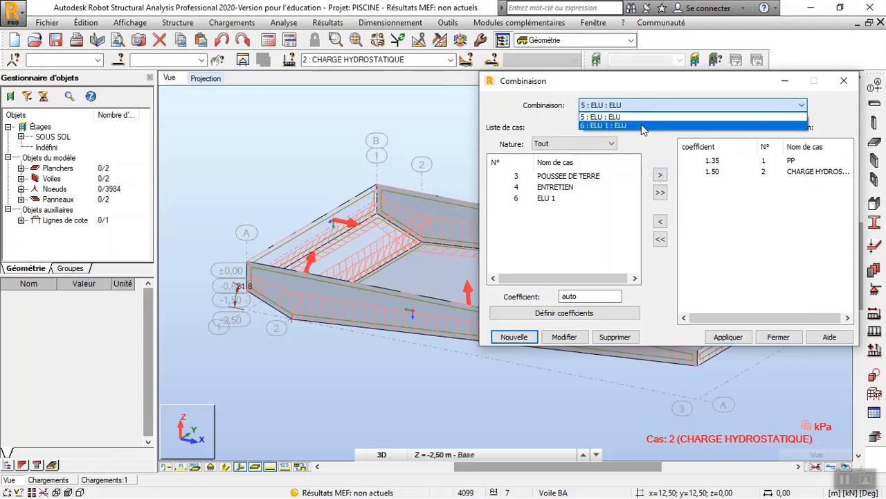
left_click(641, 125)
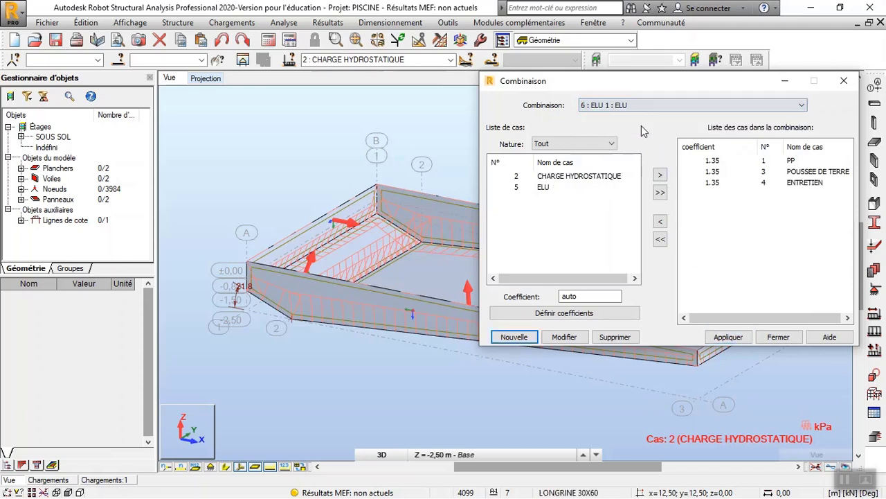
left_click(660, 239)
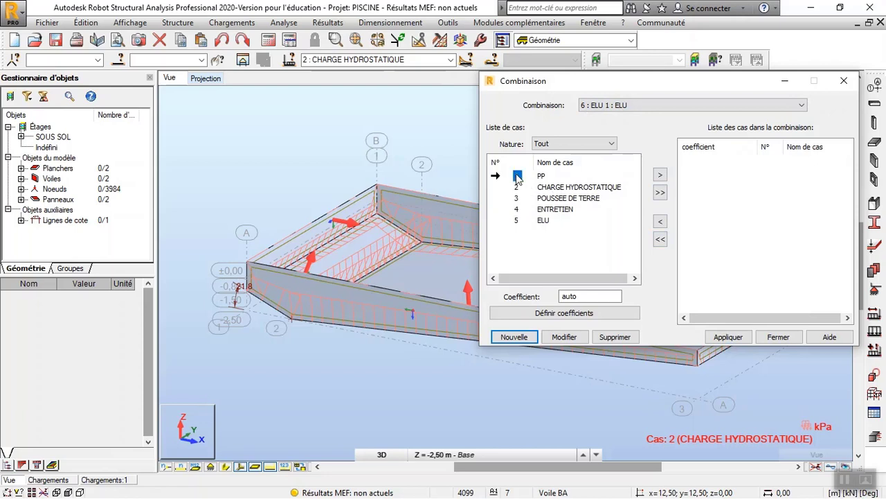
left_click(517, 209)
left_click(660, 176)
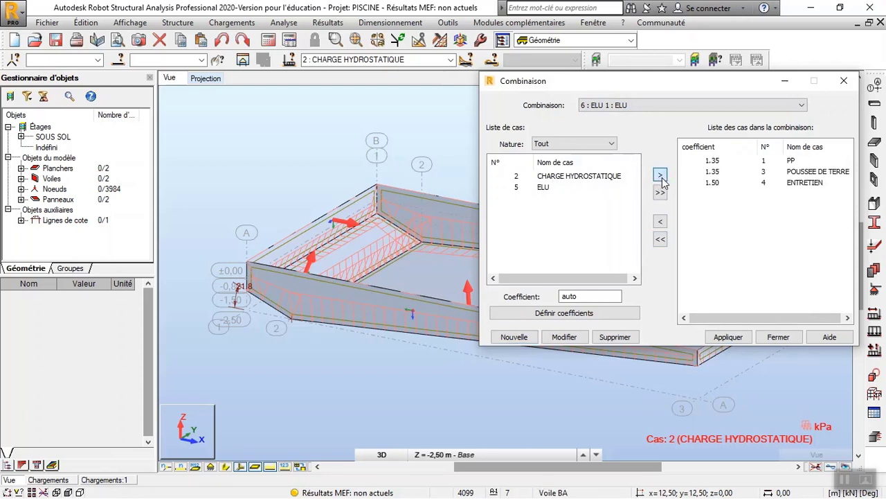
left_click(727, 337)
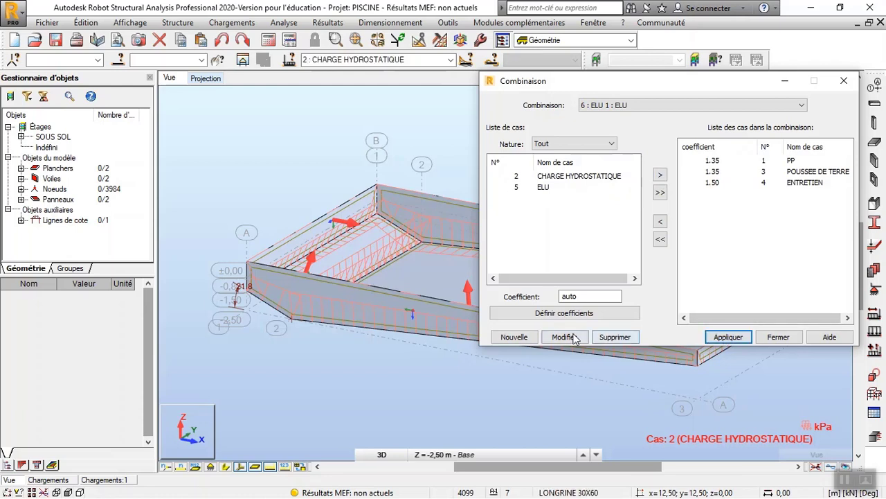
Step: Create combination 7 of type ELS, named ELS, containing PP and CHARGE HYDROSTATIQUE with automatic coefficients
left_click(523, 338)
left_click(692, 190)
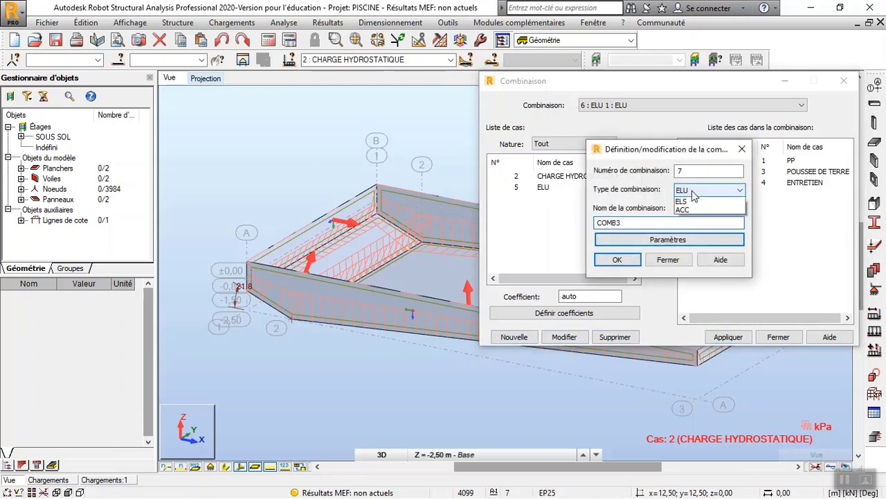
left_click(694, 211)
key("Tab")
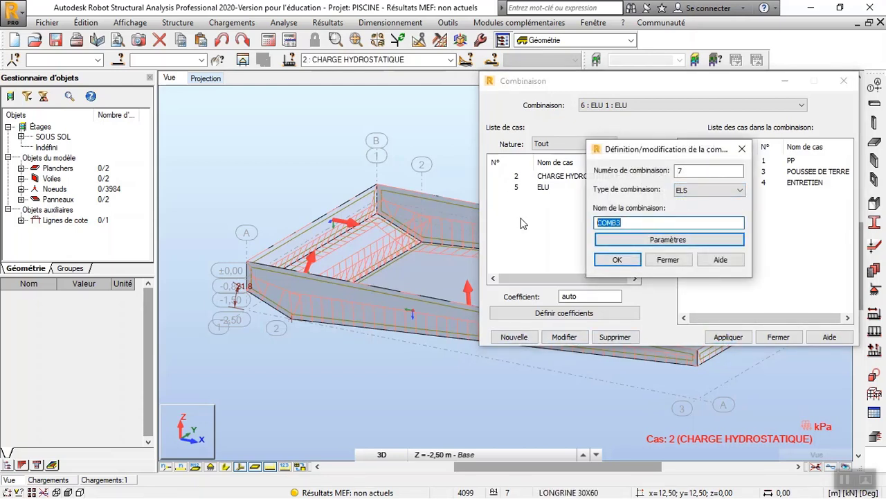
type("ELS")
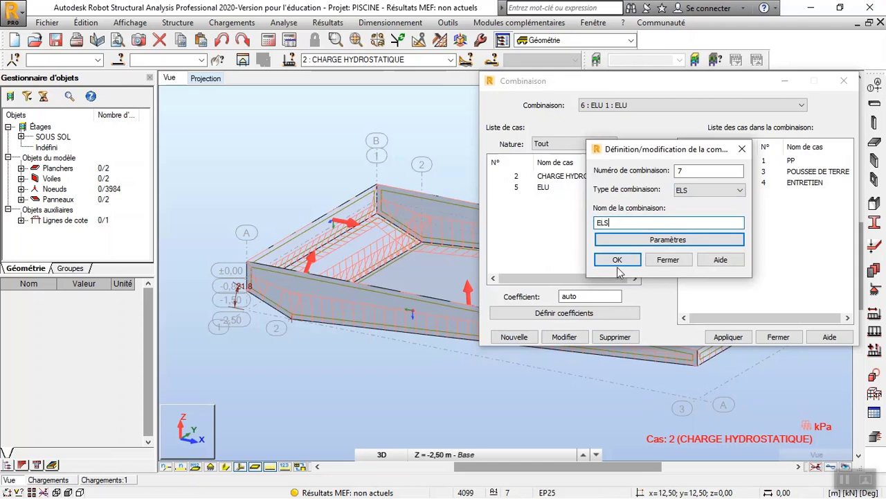
left_click(619, 260)
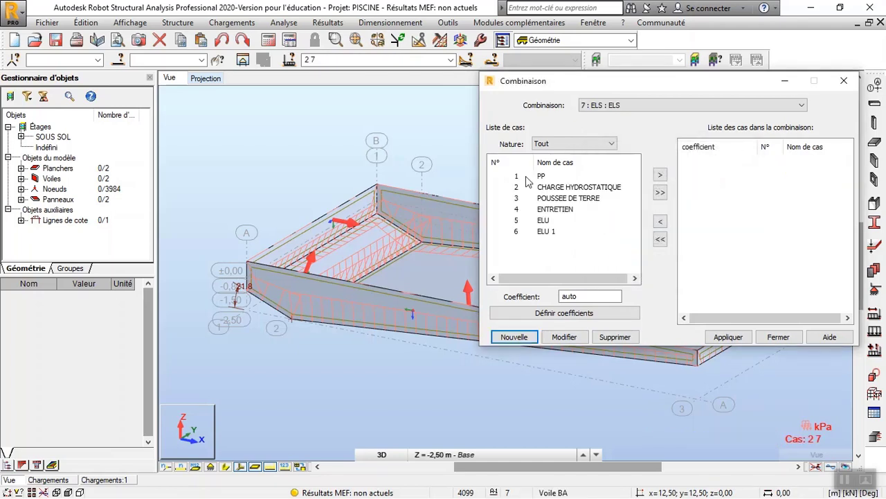
left_click(521, 178)
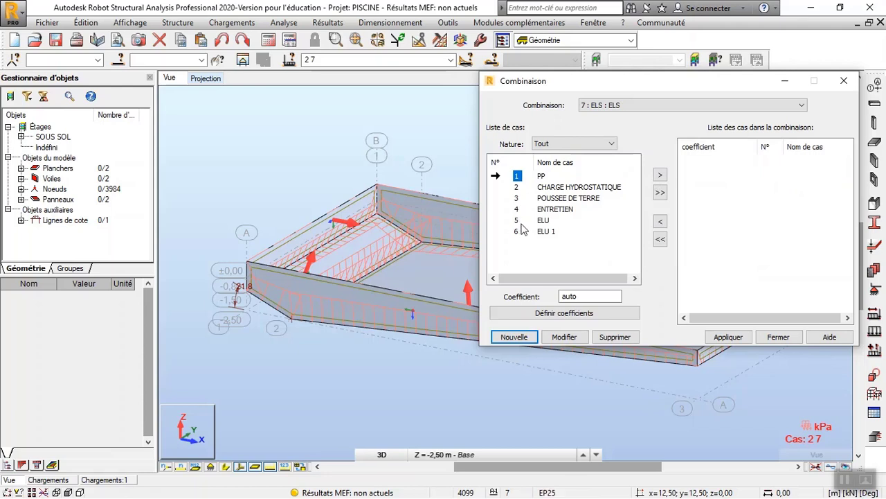
left_click(660, 176)
left_click(729, 337)
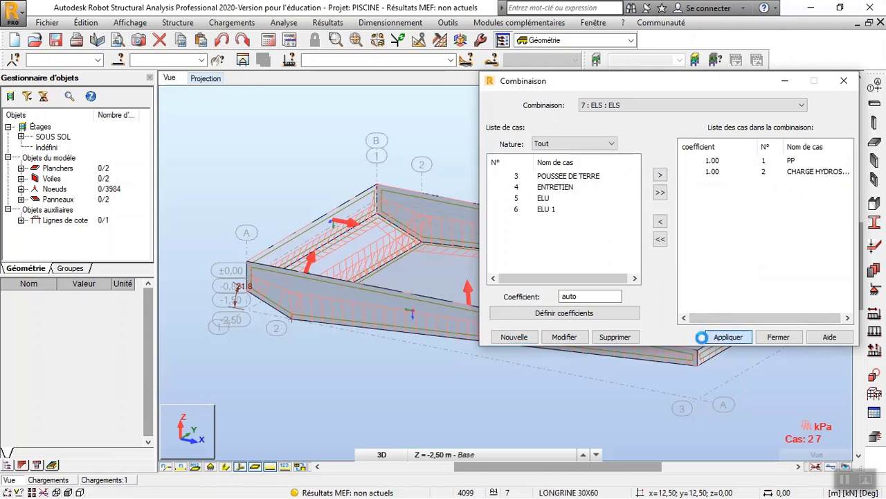
Step: Create combination 8 of type ELS, named ELS 1, containing PP, POUSSEE DE TERRE and ENTRETIEN, and finish defining combinations
left_click(518, 338)
left_click(693, 192)
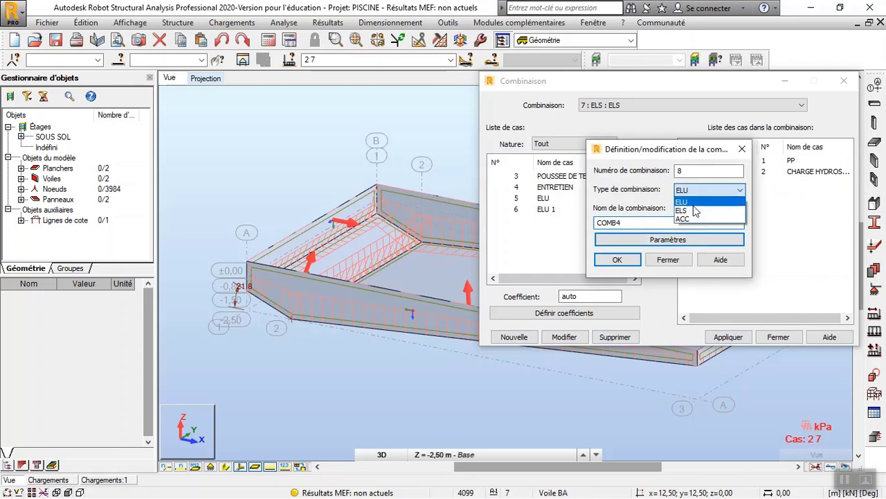
left_click(696, 211)
key("Tab")
type("EL")
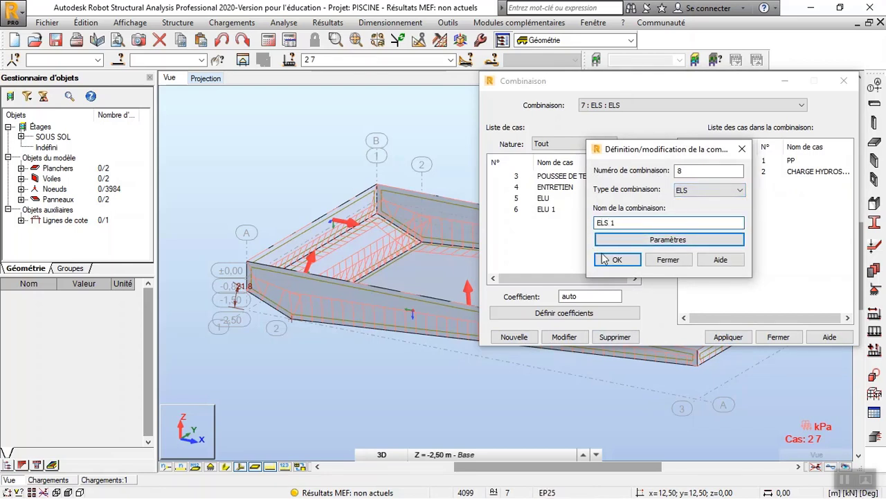
left_click(604, 259)
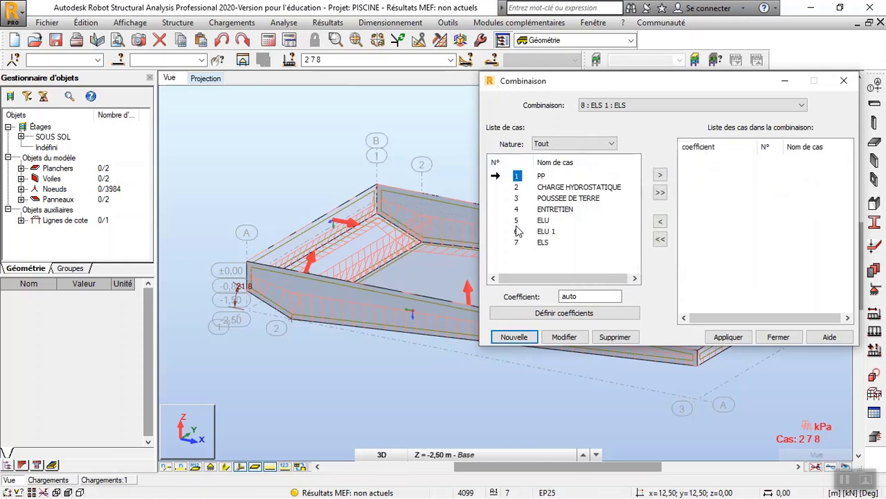
left_click(518, 208)
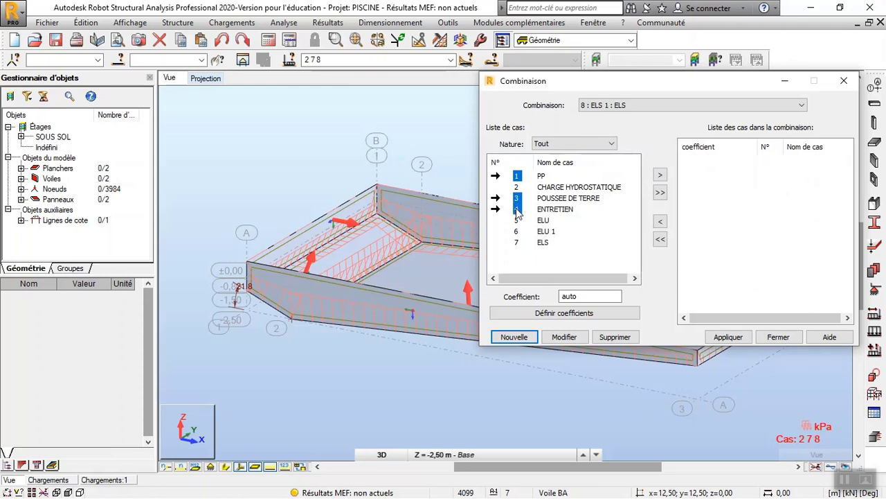
left_click(664, 176)
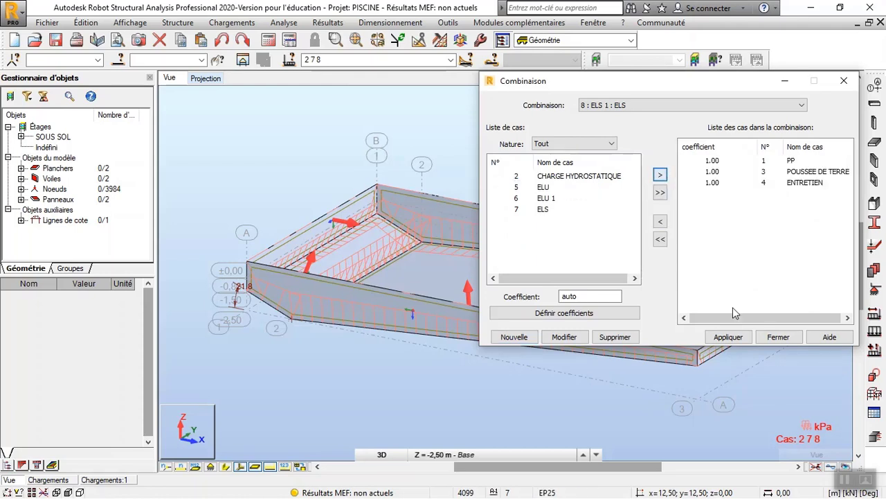
left_click(772, 341)
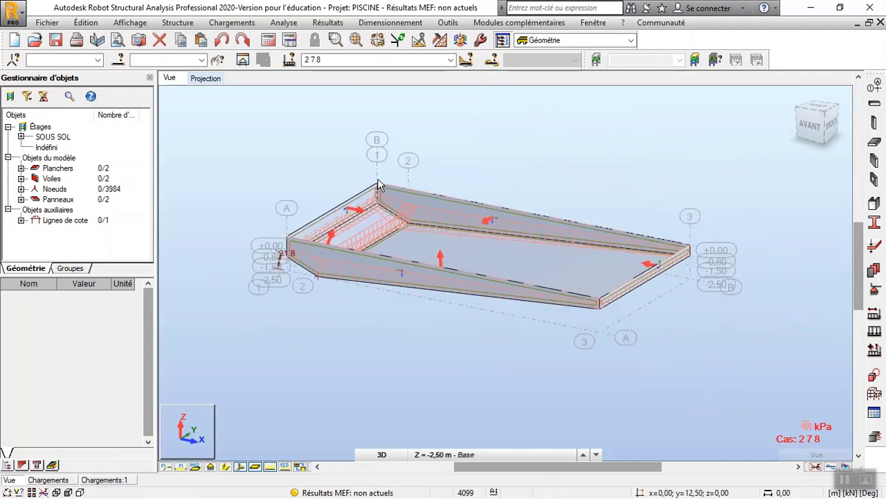
Step: Run the calculation of the pool structure
left_click(269, 40)
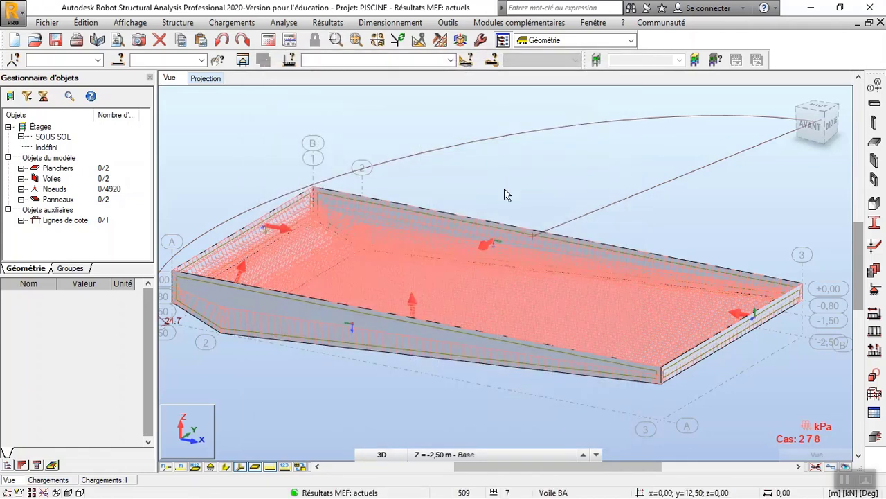
Step: Hide the load symbols and local axes in the 3D view and delete the curved dimension line
left_click(284, 467)
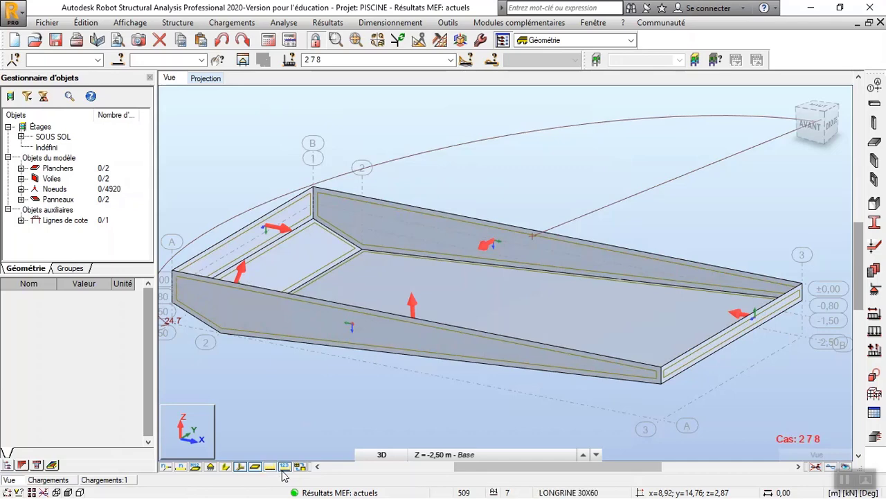
left_click(240, 466)
scroll(401, 286, "down", 1)
scroll(400, 286, "down", 1)
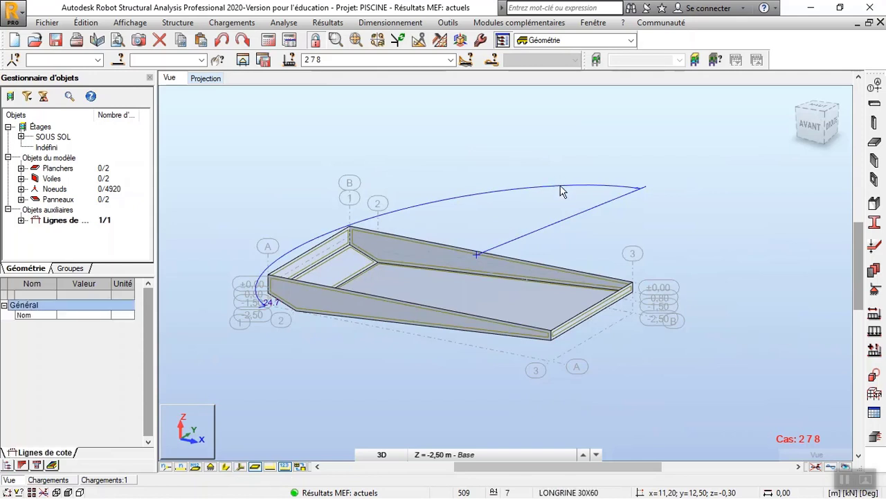
scroll(411, 308, "up", 1)
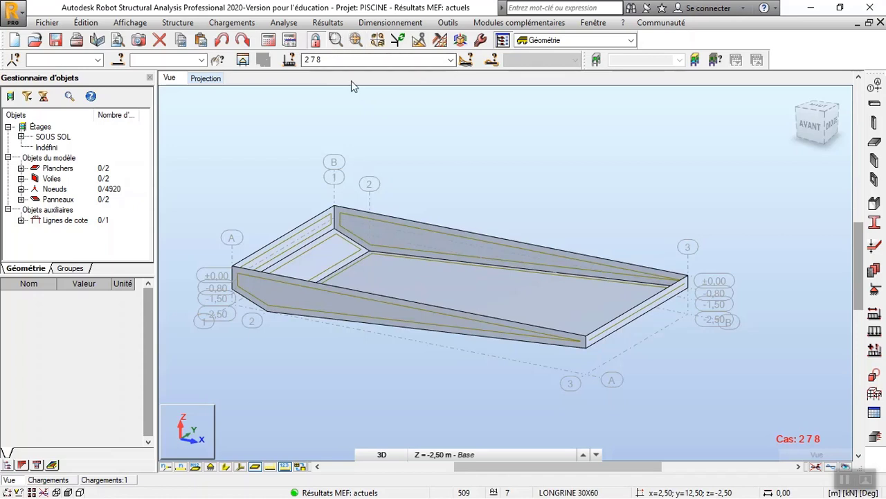
Step: Display the panel maps of moment Mxx with value descriptions for combination 5, ELU
left_click(327, 22)
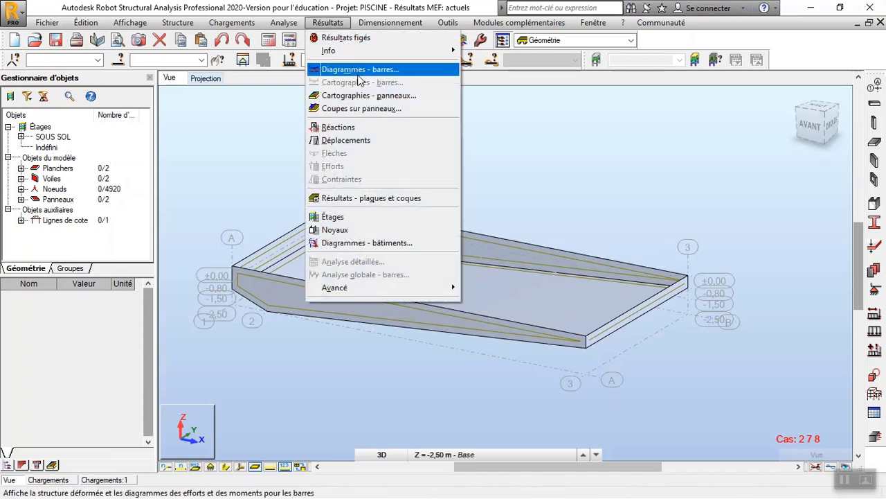
left_click(367, 97)
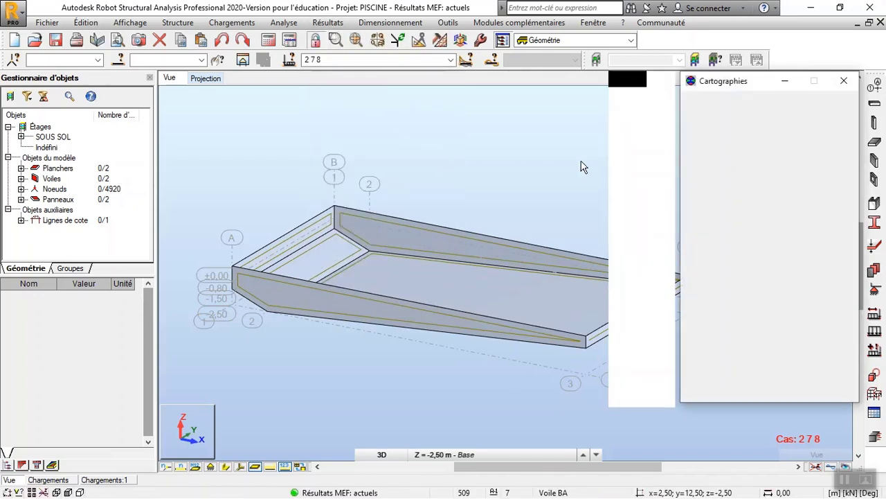
left_click(450, 59)
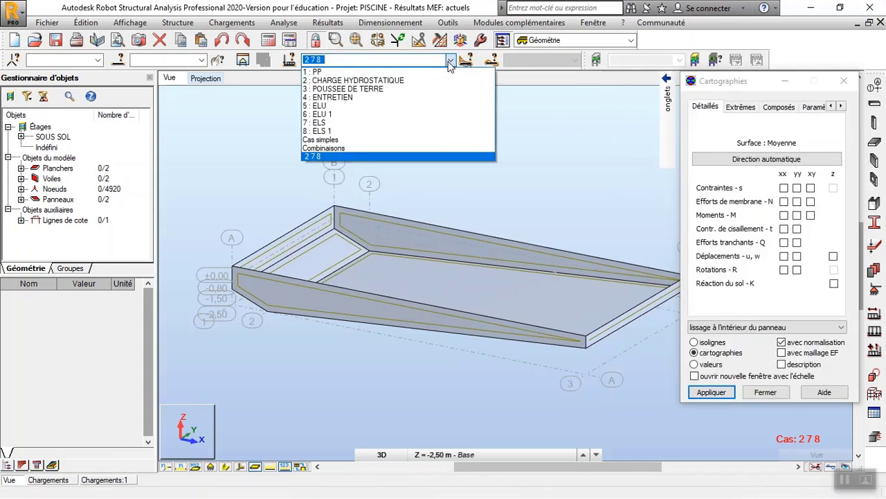
left_click(433, 105)
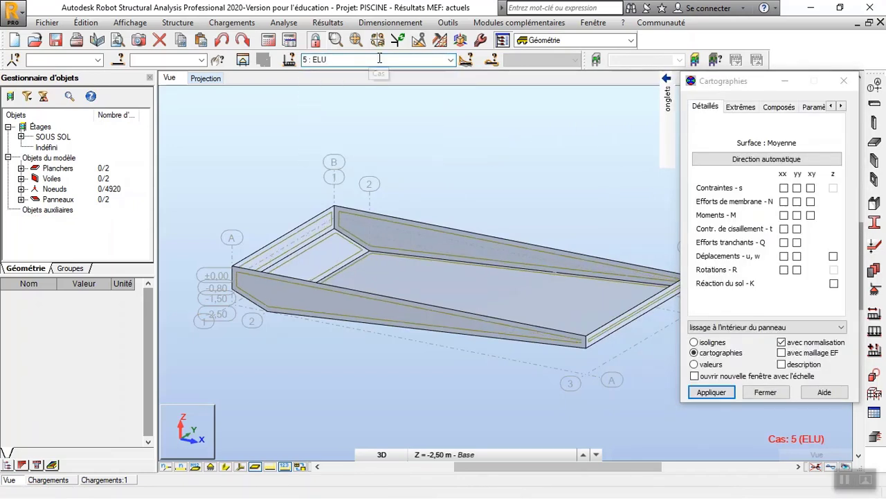
left_click(784, 215)
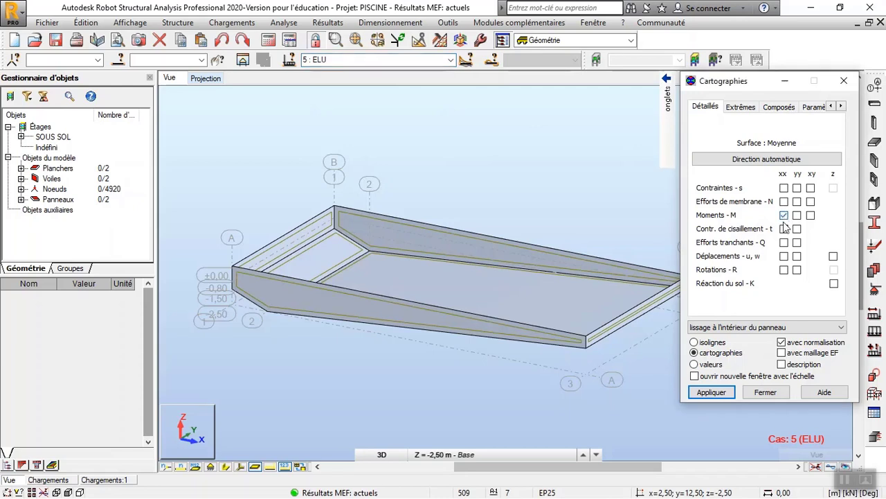
left_click(782, 364)
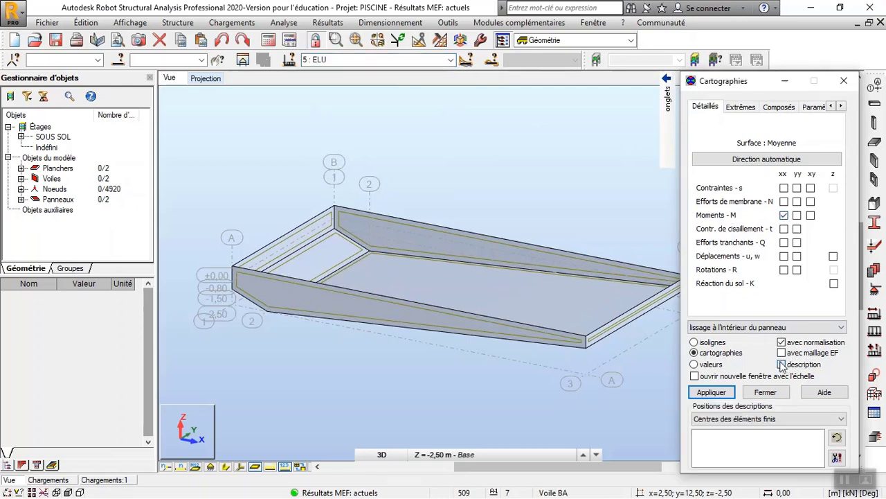
left_click(727, 397)
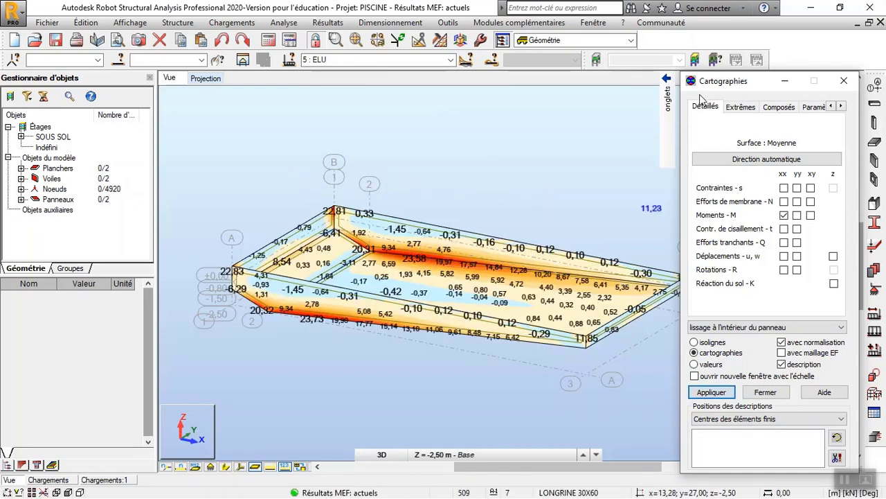
Step: Display the panel maps of moment Myy for combination 5, ELU, and examine the corner at axes B and 1
left_click_drag(705, 92, 59, 41)
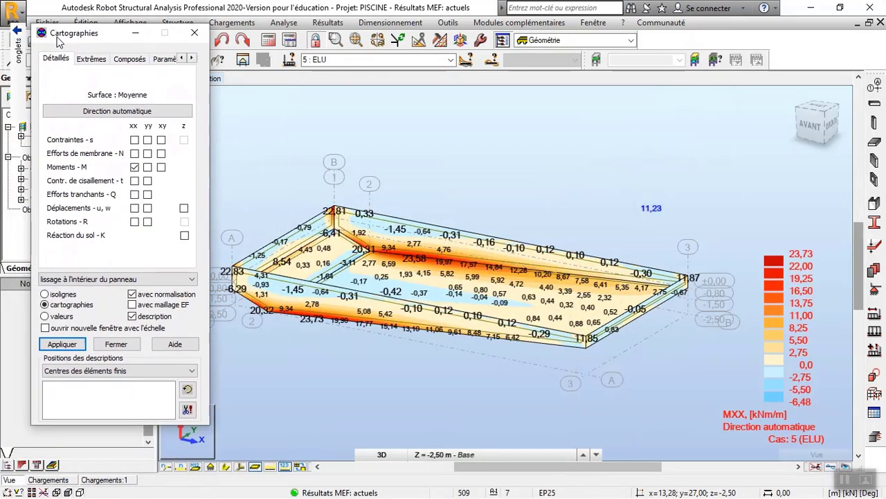
left_click(148, 167)
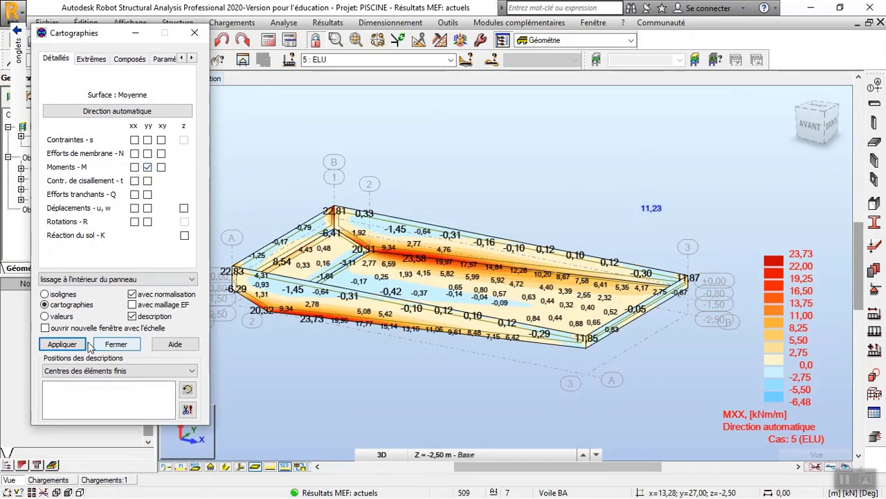
left_click(62, 343)
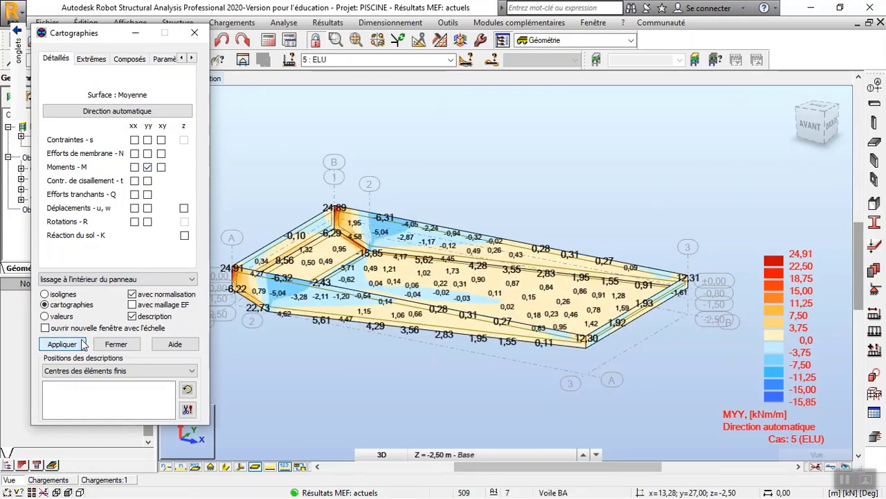
scroll(332, 210, "up", 3)
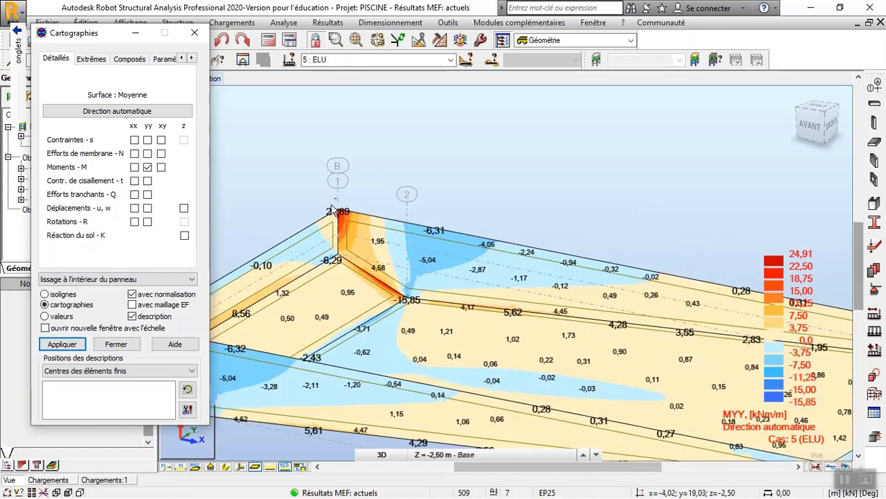
scroll(350, 208, "down", 3)
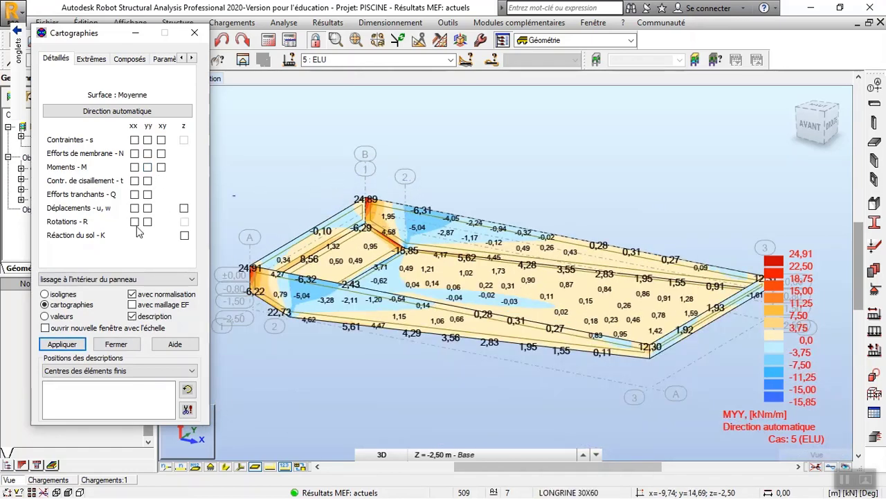
Step: Display in turn the panel maps of rotations Rxx and Ryy and of soil reaction K for combination 5, ELU
left_click(74, 346)
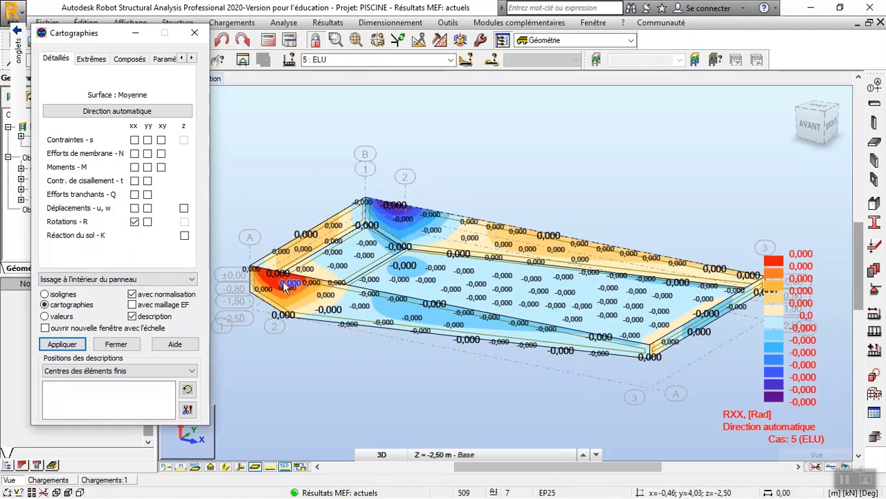
left_click(147, 222)
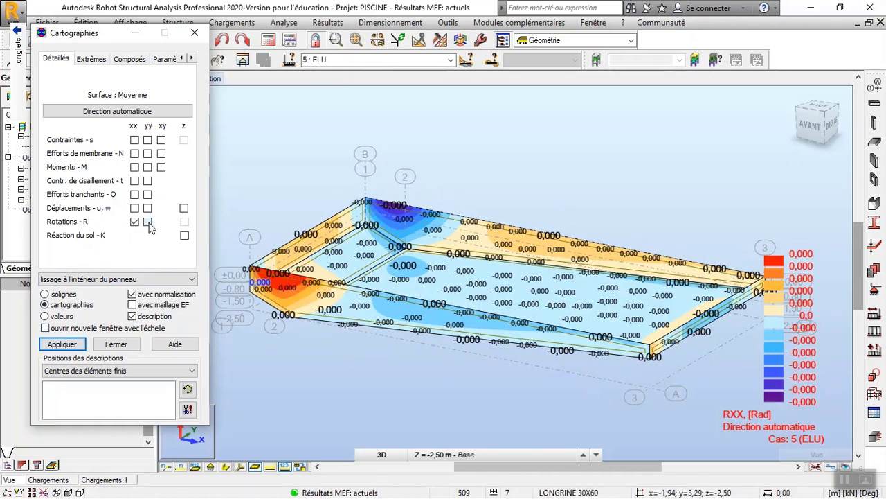
left_click(62, 344)
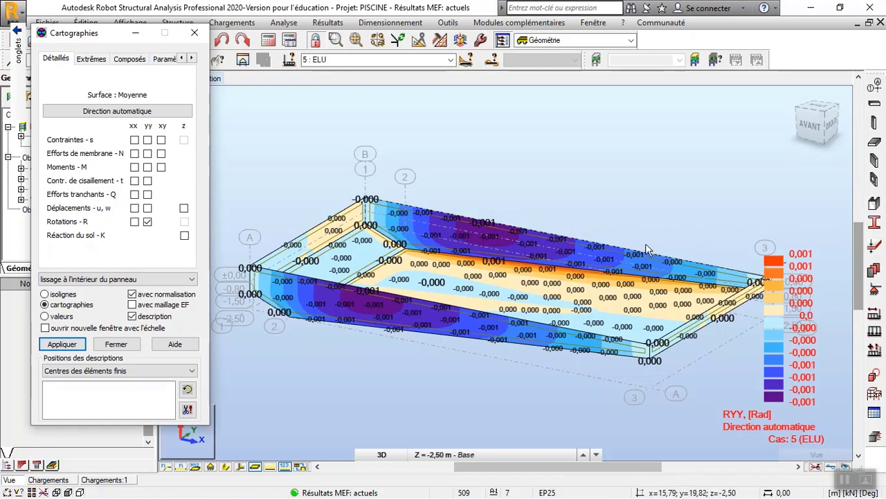
left_click(184, 236)
left_click(61, 343)
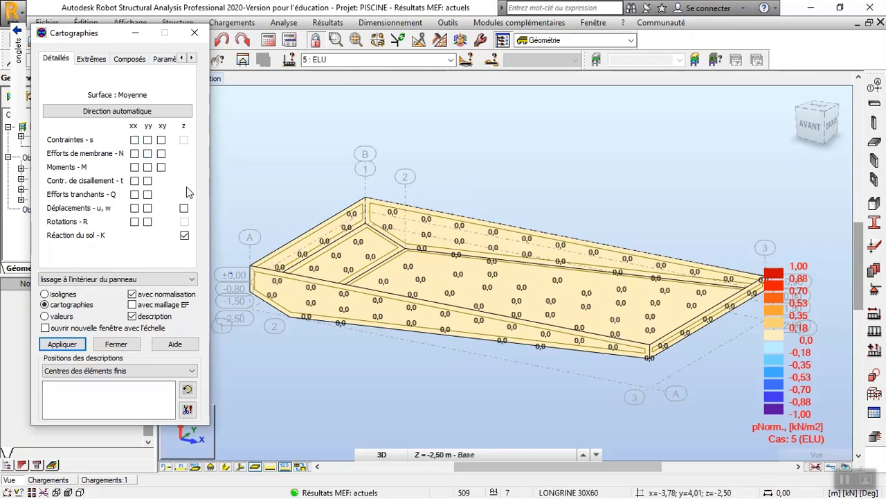
Step: Replace the soil reaction map with the moment Mxx map and close the map settings
left_click(184, 235)
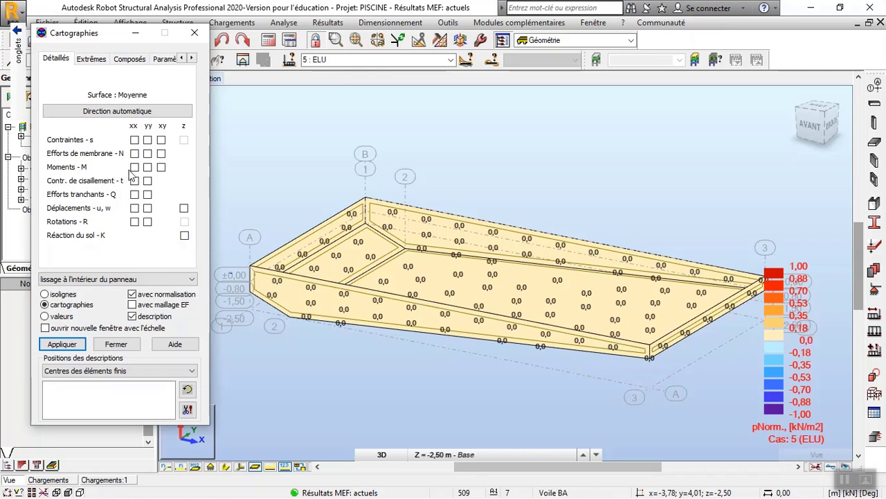
left_click(62, 344)
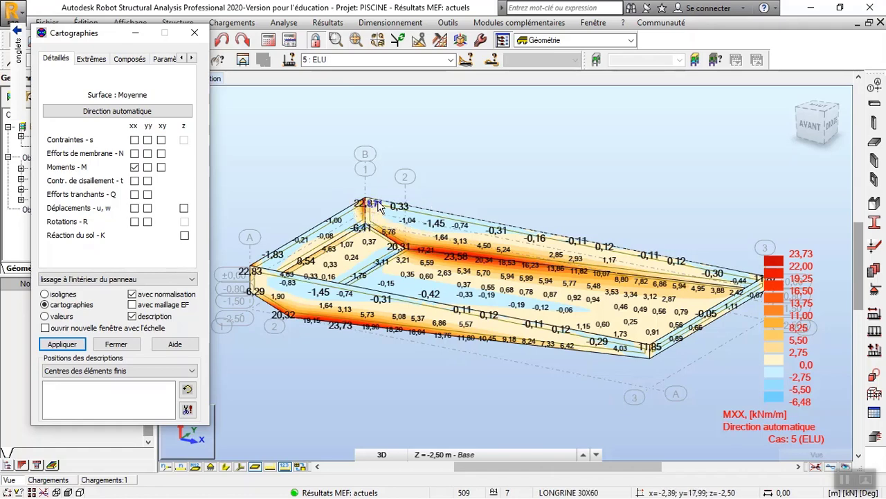
left_click(194, 32)
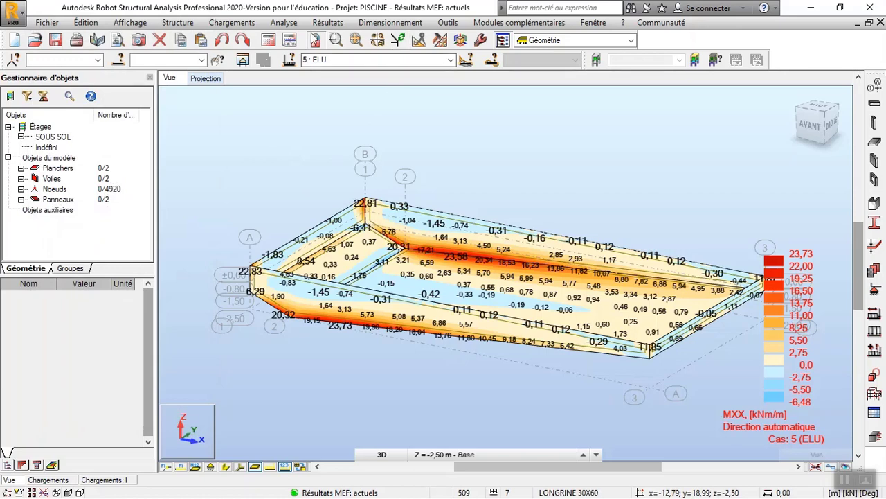
Step: Open the panel cuts settings and switch the view to the XY plan at Z = -2,50 m
left_click(327, 22)
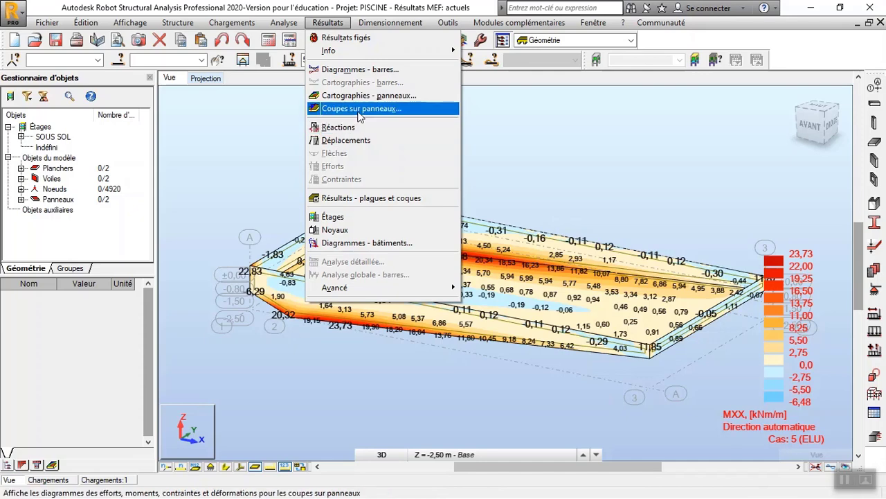
left_click(359, 110)
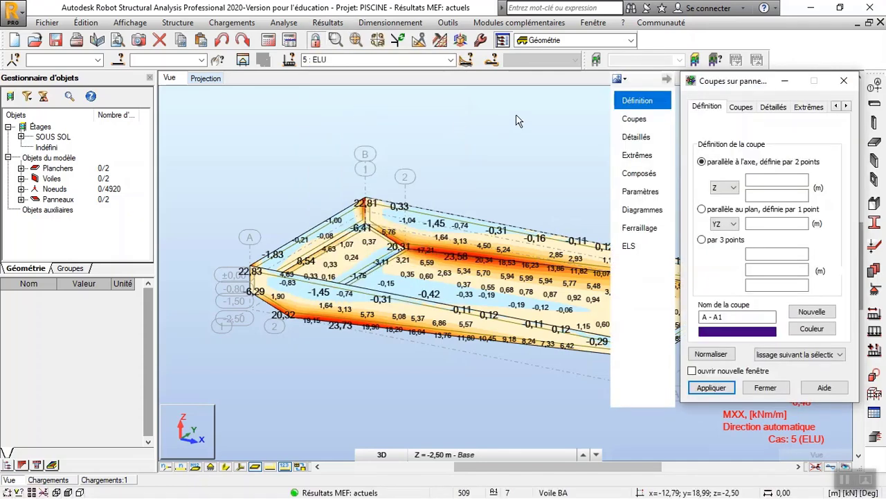
left_click_drag(708, 83, 88, 57)
scroll(405, 177, "down", 2)
left_click(379, 453)
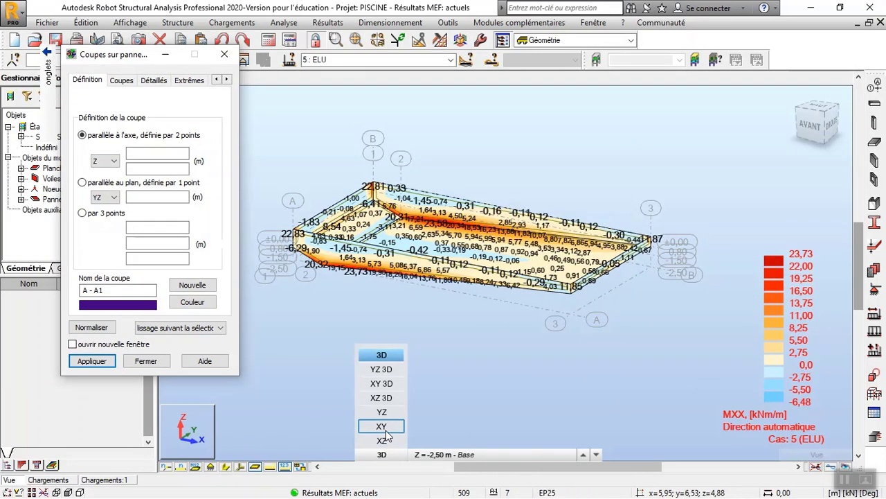
left_click(385, 427)
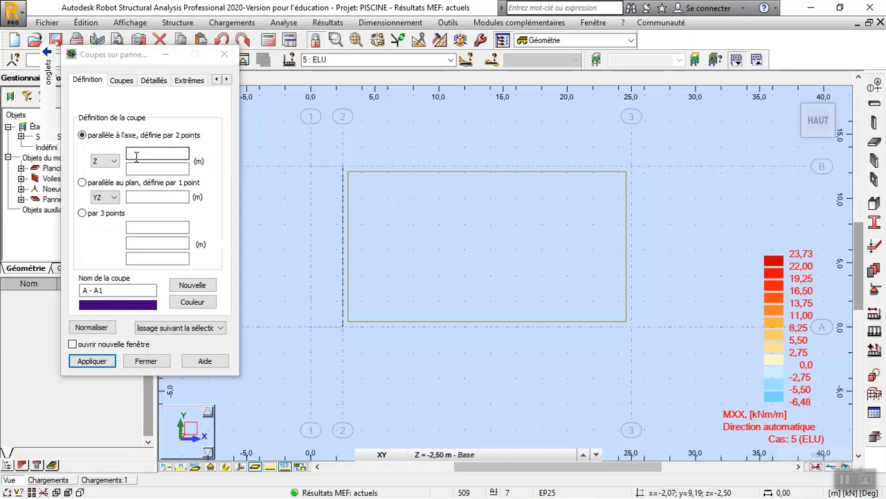
Step: Define the cut parallel to the Z axis through the points 2,50; 6,25; -2,50 and 25,00; 6,00; -2,50
left_click(138, 158)
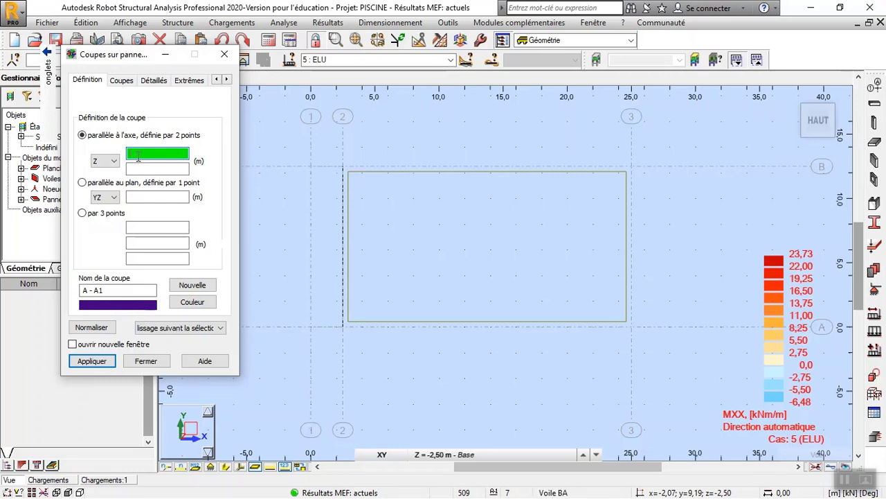
left_click(350, 255)
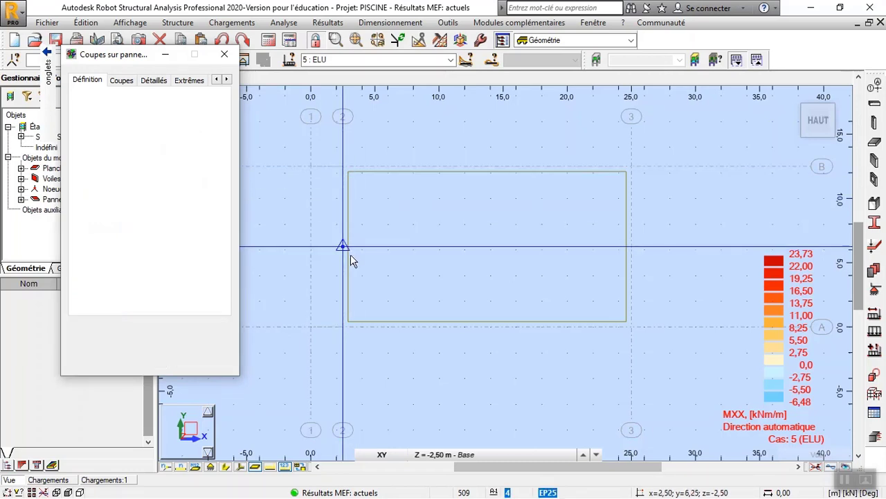
left_click(629, 251)
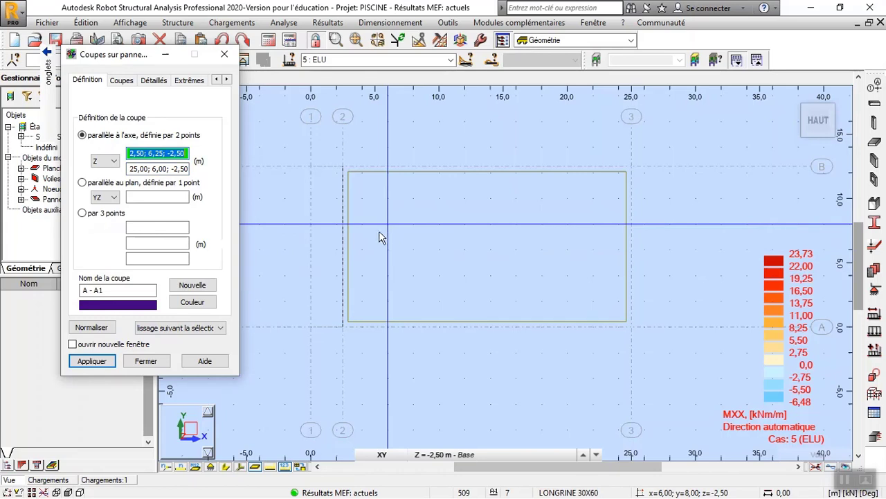
Step: Turn on reduced moments for the panel cut and check the selected detailed results and the cut definition
left_click(122, 81)
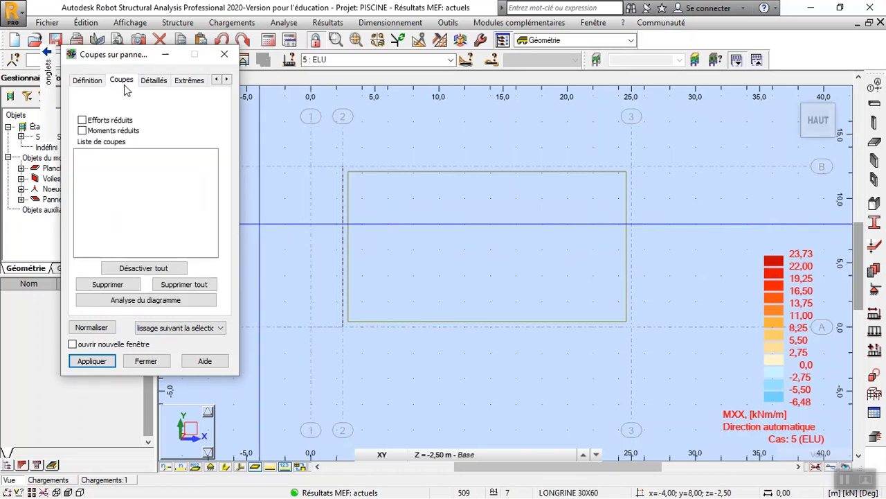
left_click(83, 131)
left_click(167, 85)
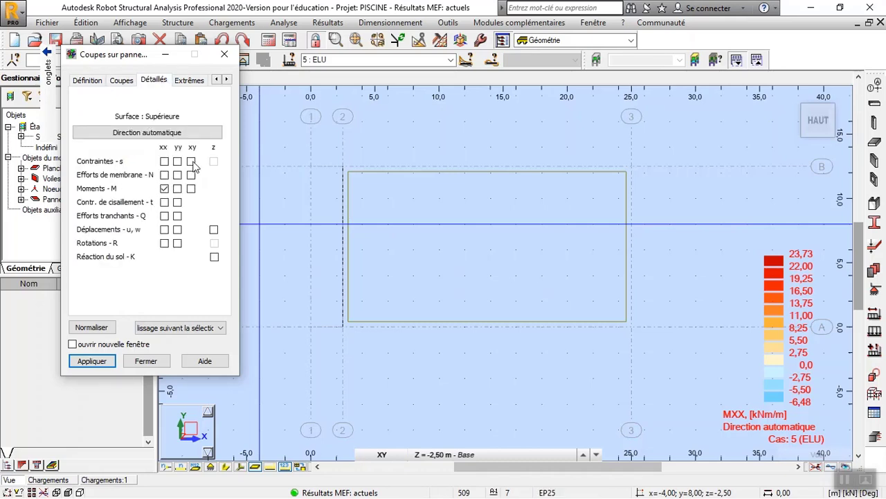
left_click(87, 80)
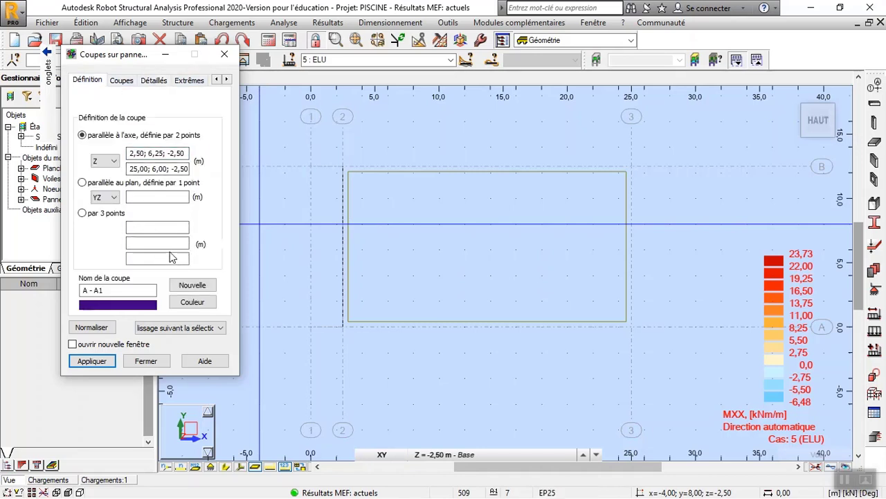
Step: Set the cut diagrams to show value descriptions and use uniform filling
left_click(226, 80)
left_click(226, 80)
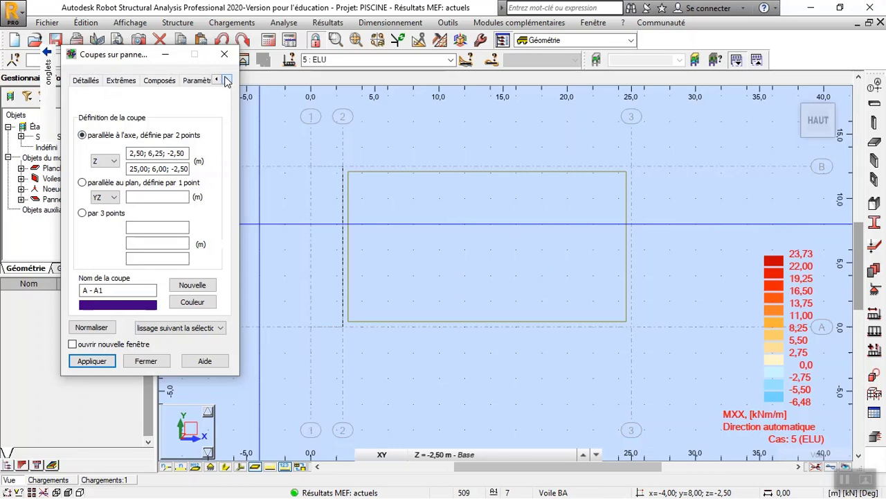
left_click(226, 81)
left_click(226, 80)
left_click(134, 82)
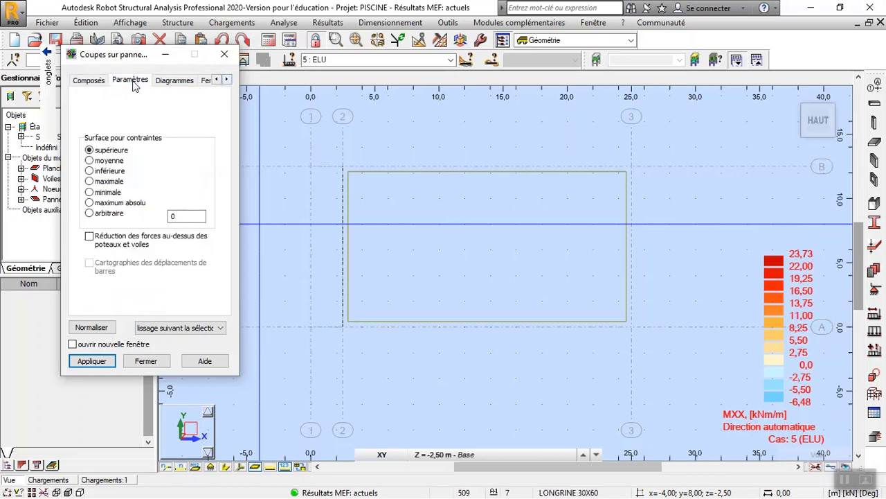
left_click(172, 82)
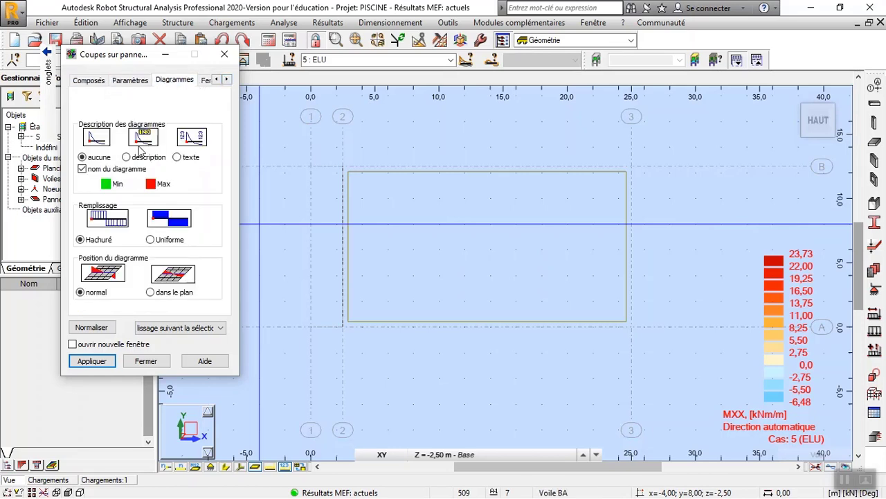
left_click(127, 157)
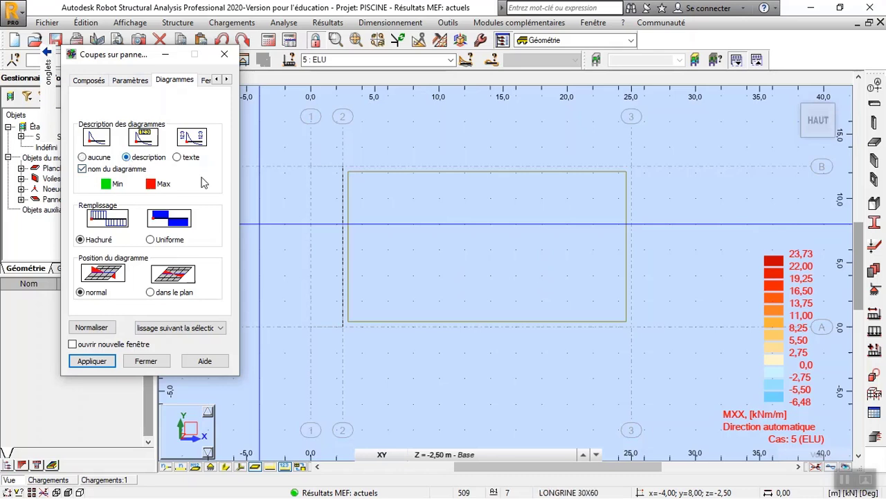
left_click(151, 240)
Step: Look through the cut's reinforcement and ELS result options and recheck the reduced results settings
left_click(227, 80)
left_click(226, 80)
left_click(135, 80)
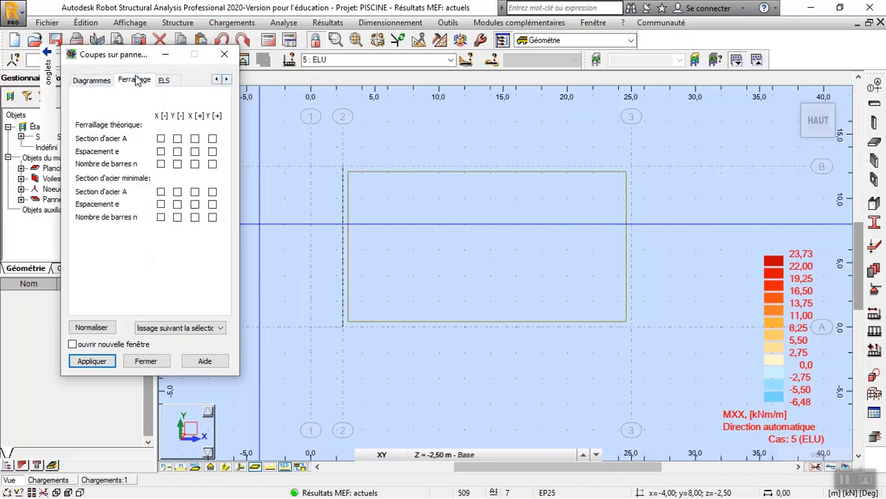
left_click(163, 81)
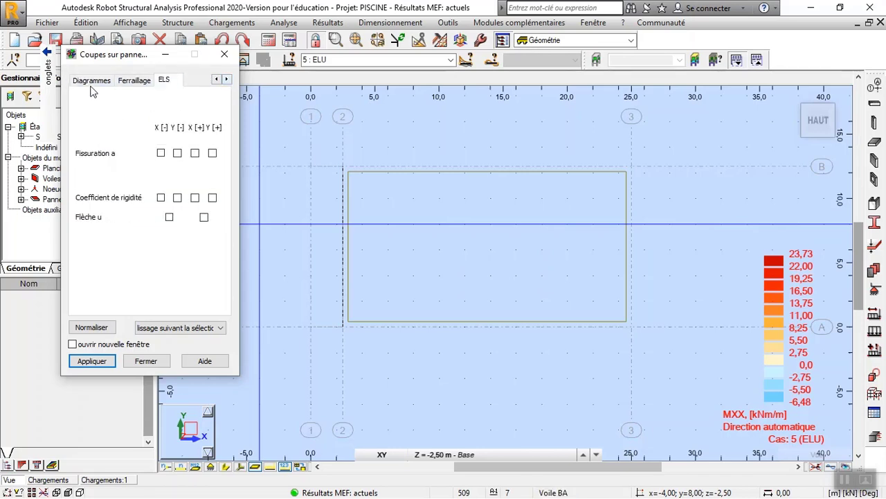
left_click(218, 80)
left_click(217, 80)
left_click(217, 81)
left_click(217, 81)
left_click(217, 80)
left_click(218, 80)
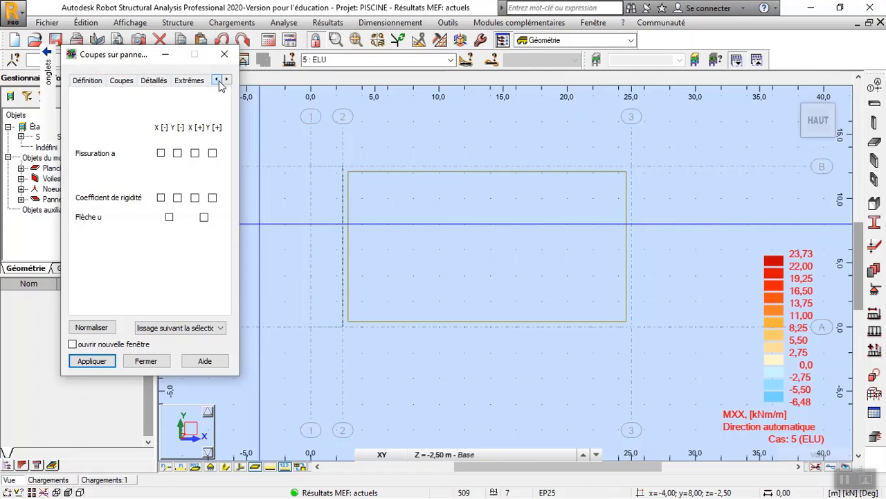
left_click(88, 83)
left_click(121, 85)
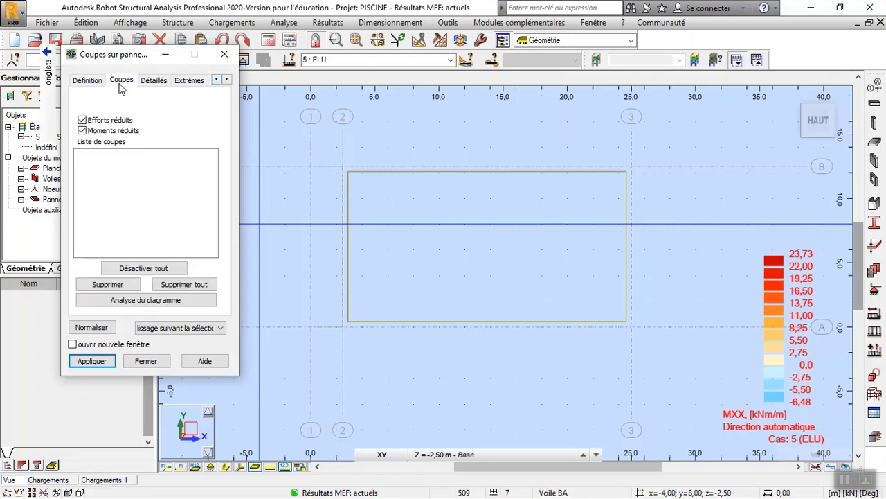
Step: Normalise the diagram scale and apply cut A - A1 with the moment Mxx diagram
left_click(85, 82)
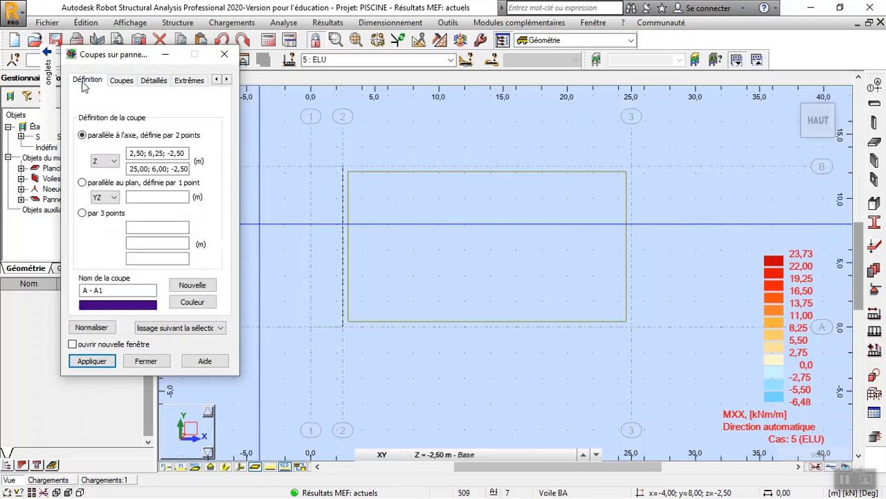
left_click(92, 327)
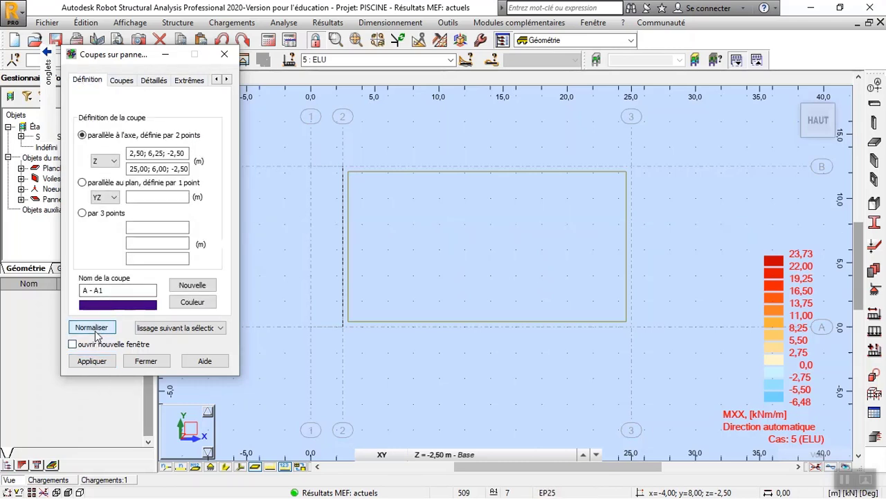
left_click(93, 361)
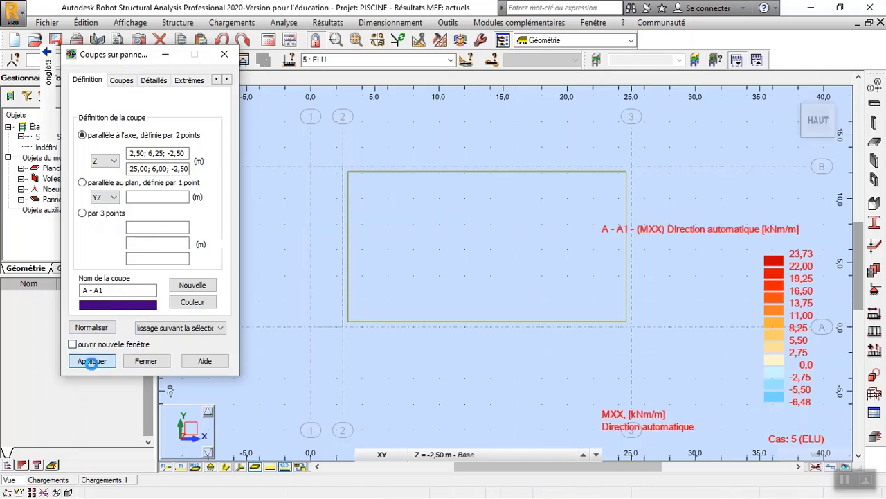
Step: Set the cut A - A1 diagrams to show value descriptions with uniform filling, positioned in the plane, and apply the settings
left_click(121, 81)
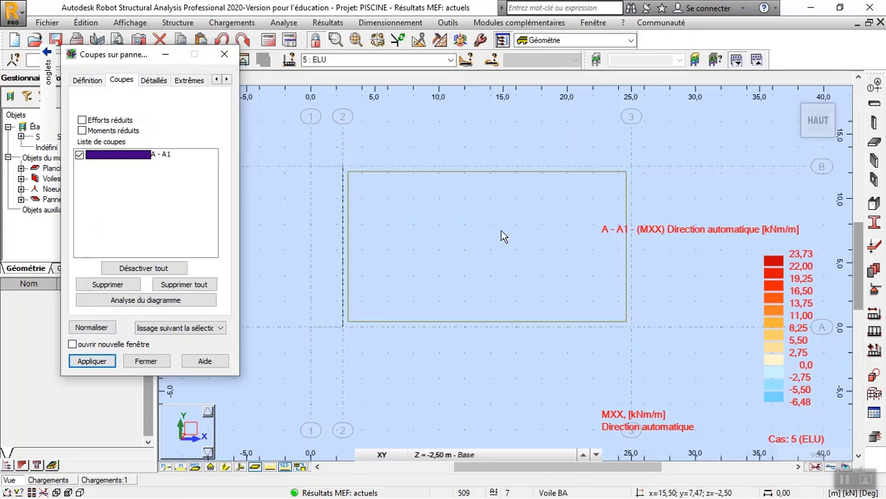
left_click(228, 82)
left_click(229, 82)
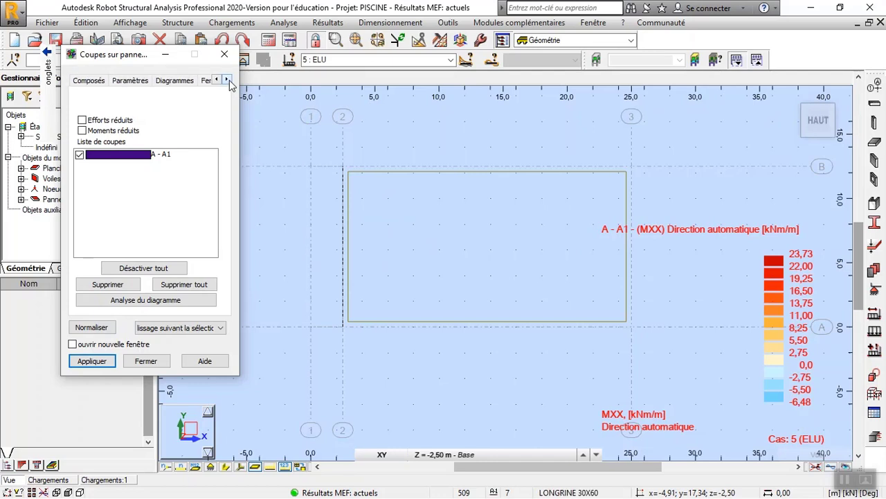
left_click(229, 82)
left_click(139, 80)
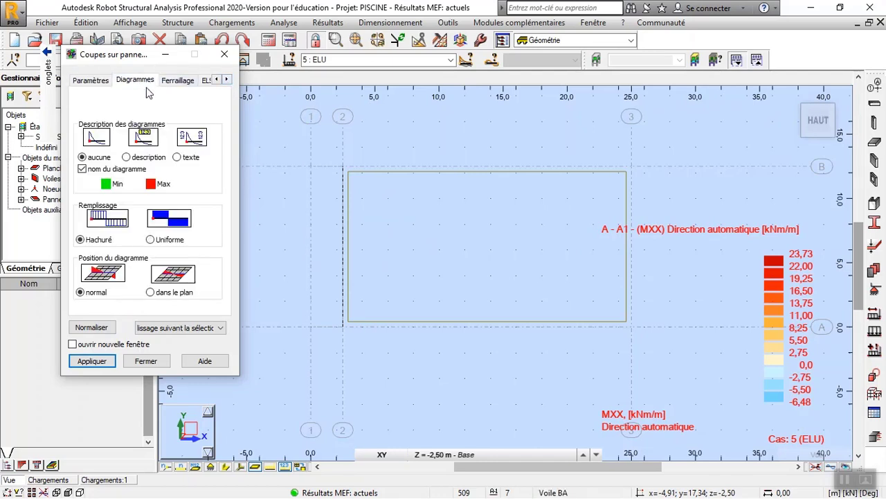
left_click(126, 157)
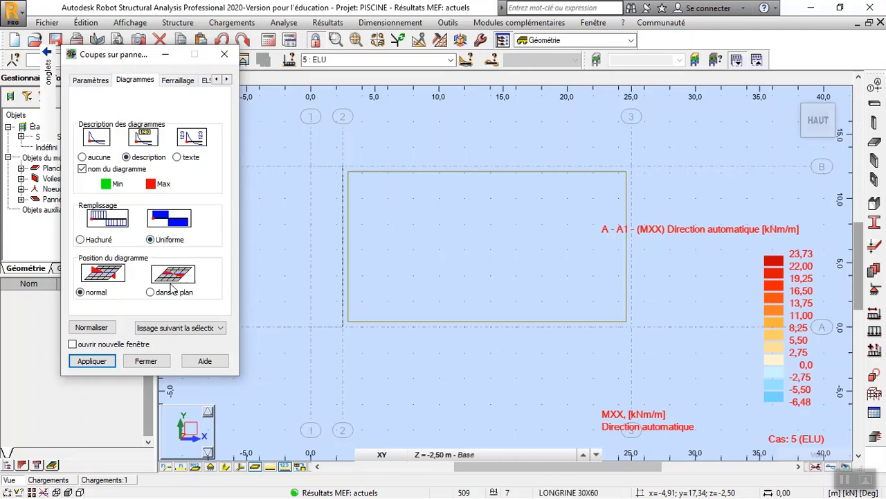
left_click(151, 293)
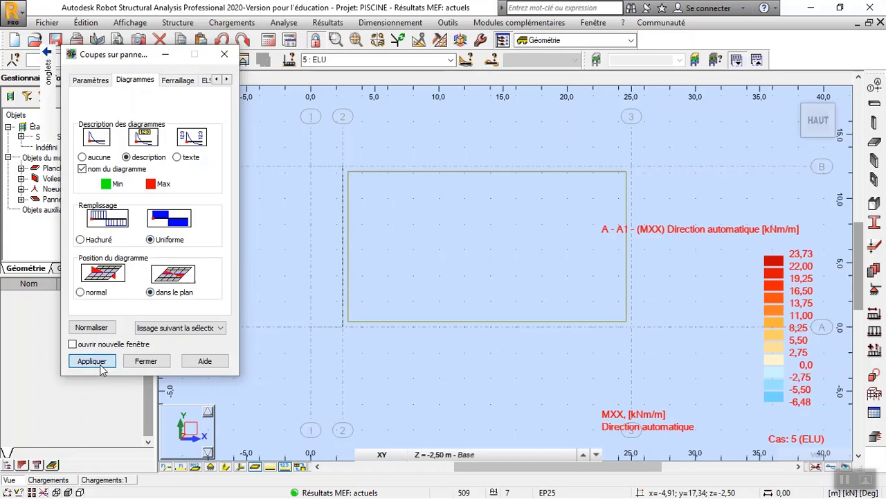
left_click(100, 367)
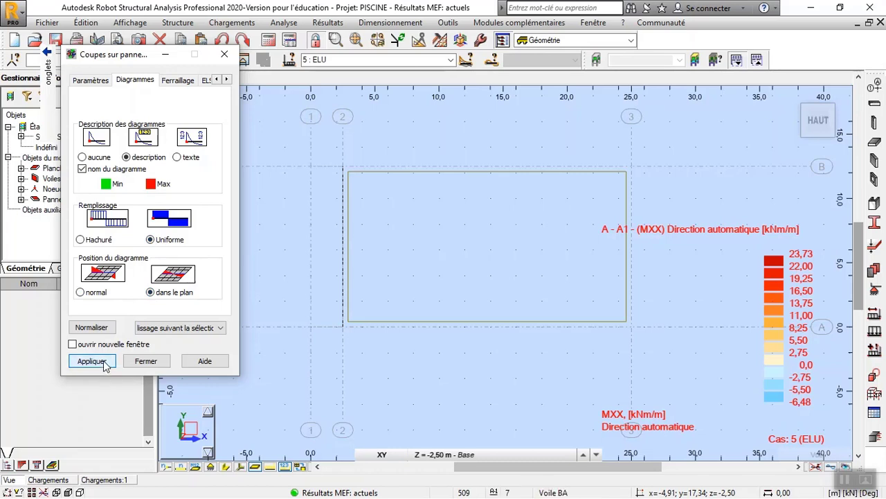
Step: Check the cut's stress surface parameters and go back to the definition of cut A - A1
left_click(90, 81)
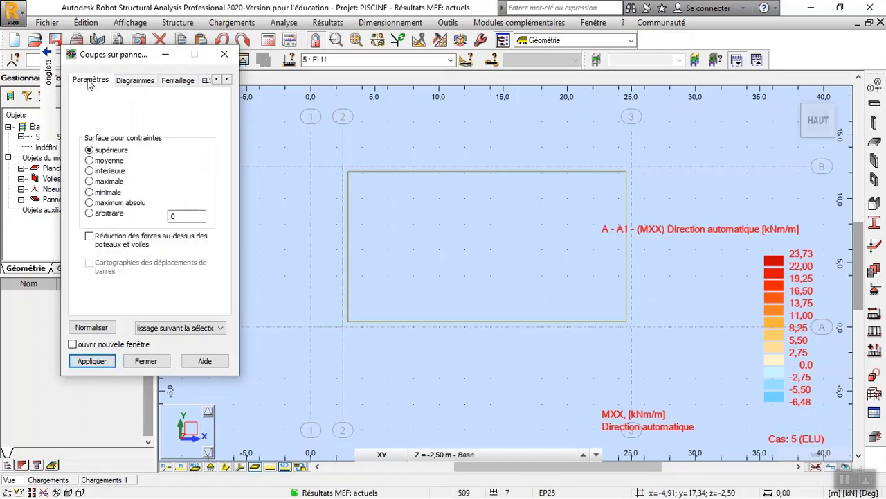
left_click(216, 80)
left_click(216, 79)
left_click(216, 80)
left_click(216, 79)
left_click(216, 80)
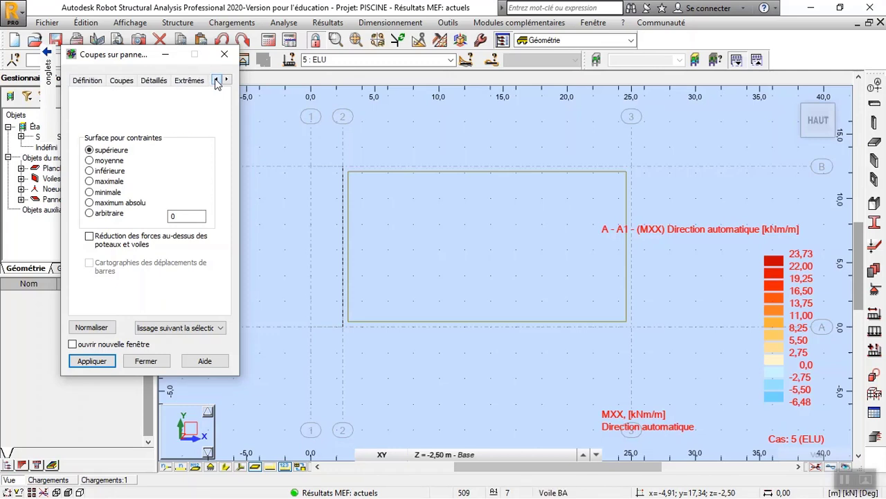
left_click(88, 80)
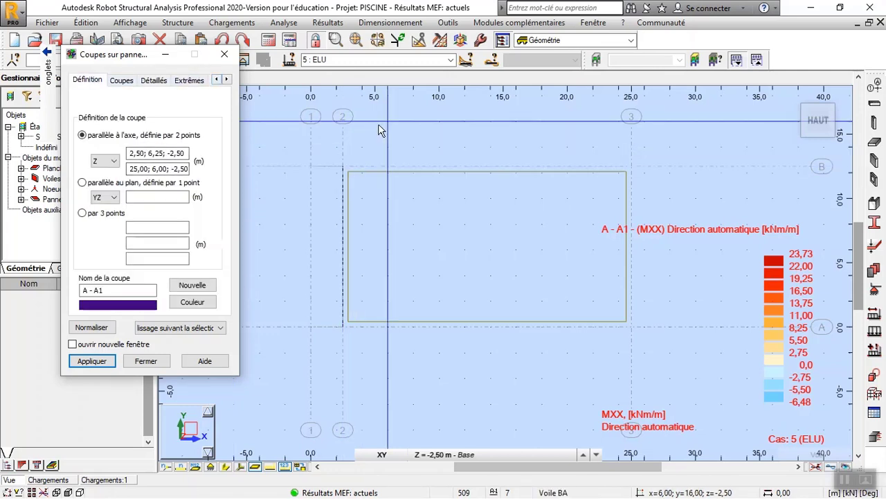
Step: Rotate the pool model into 3D and examine the Mxx moment diagram along cut A - A1 from several sides
right_click(414, 128)
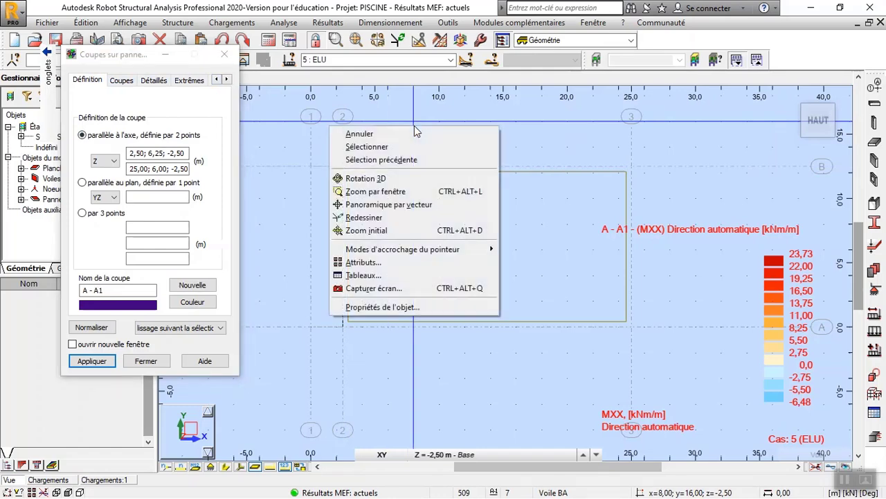
left_click(405, 184)
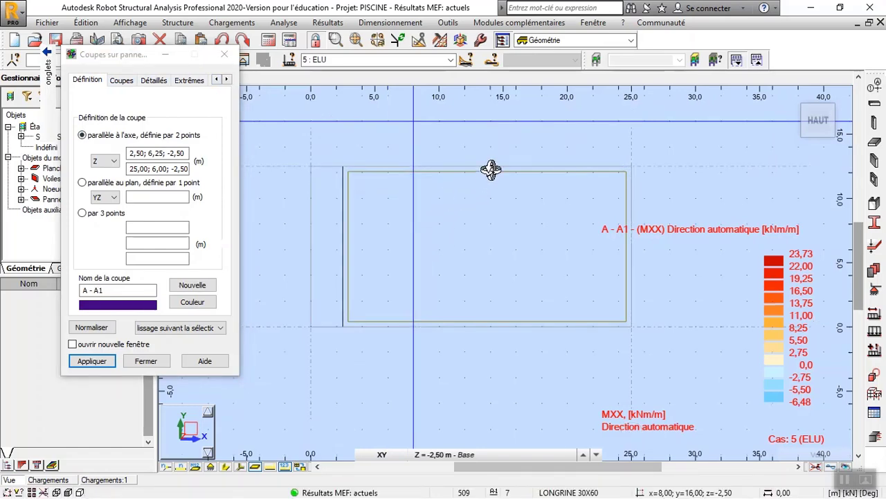
left_click_drag(416, 170, 385, 136)
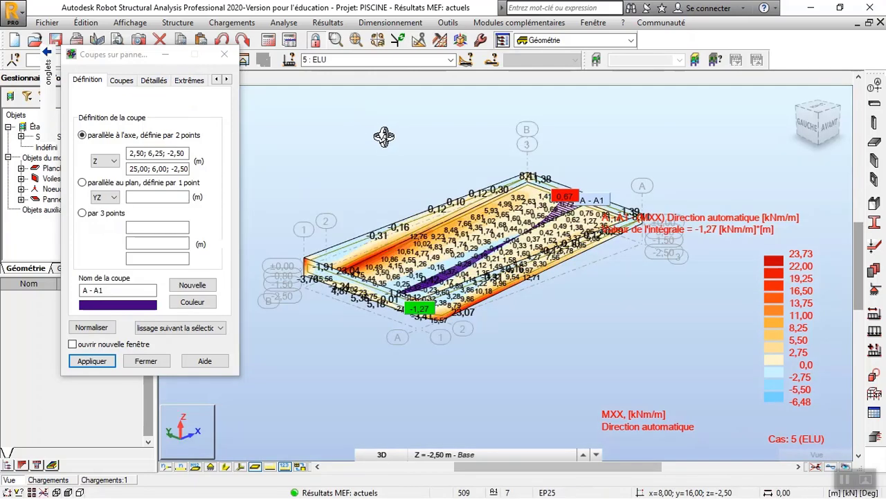
left_click_drag(477, 241, 422, 236)
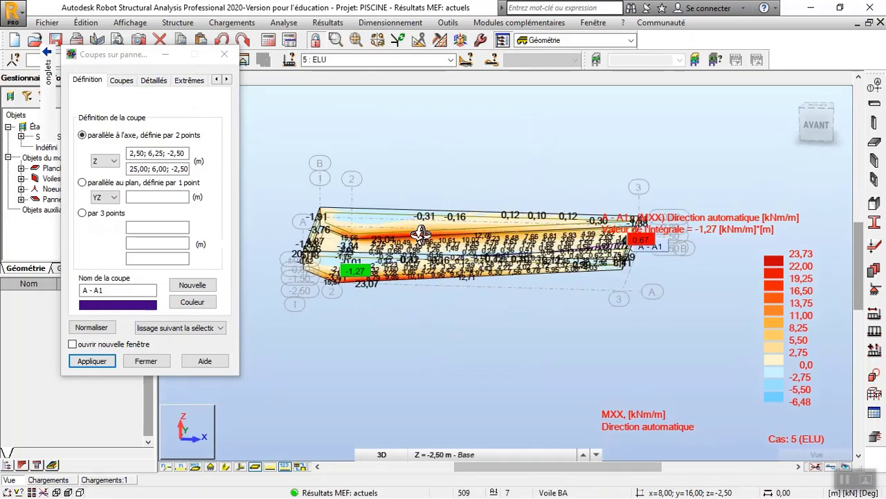
left_click_drag(493, 272, 421, 303)
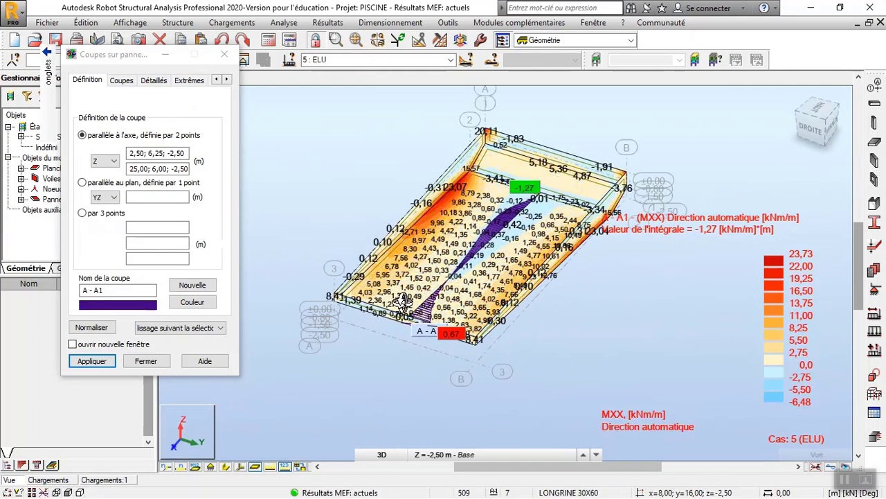
left_click_drag(488, 276, 568, 301)
scroll(429, 261, "up", 2)
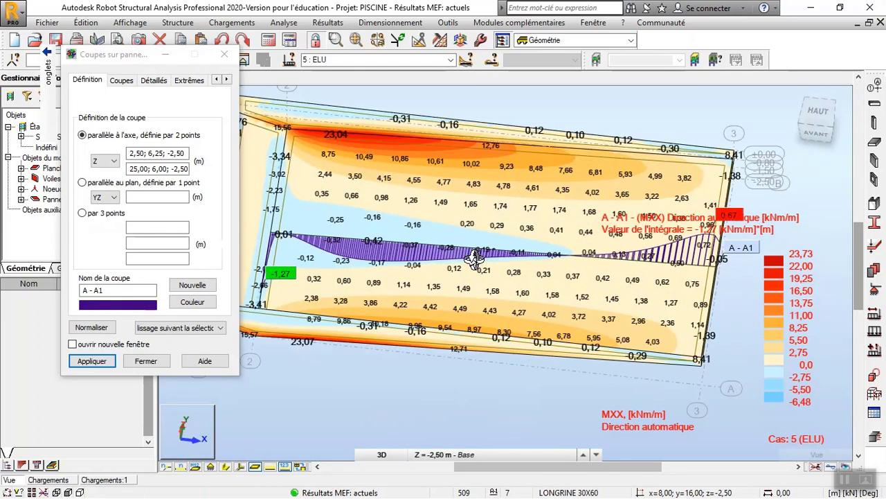
left_click_drag(429, 262, 441, 282)
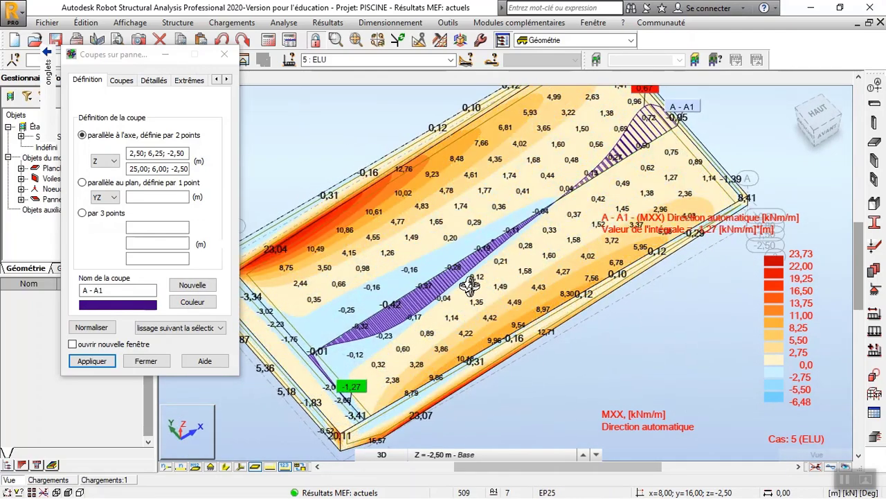
scroll(374, 338, "down", 2)
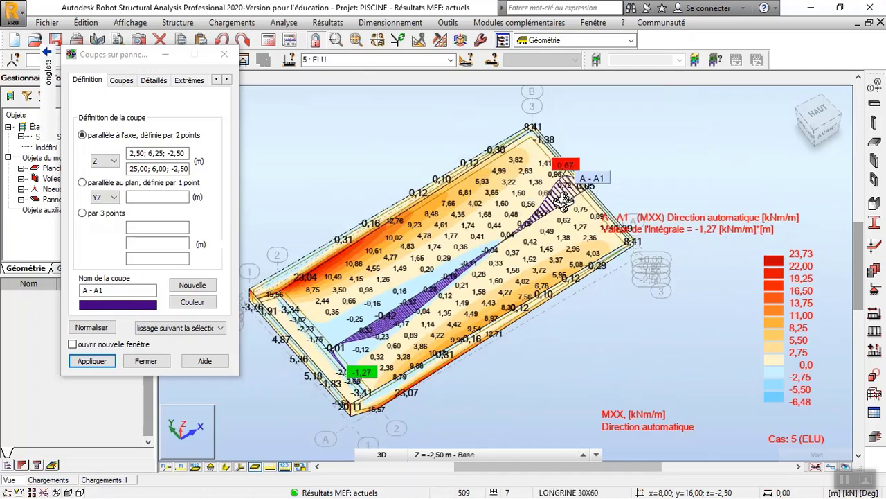
left_click_drag(563, 201, 547, 190)
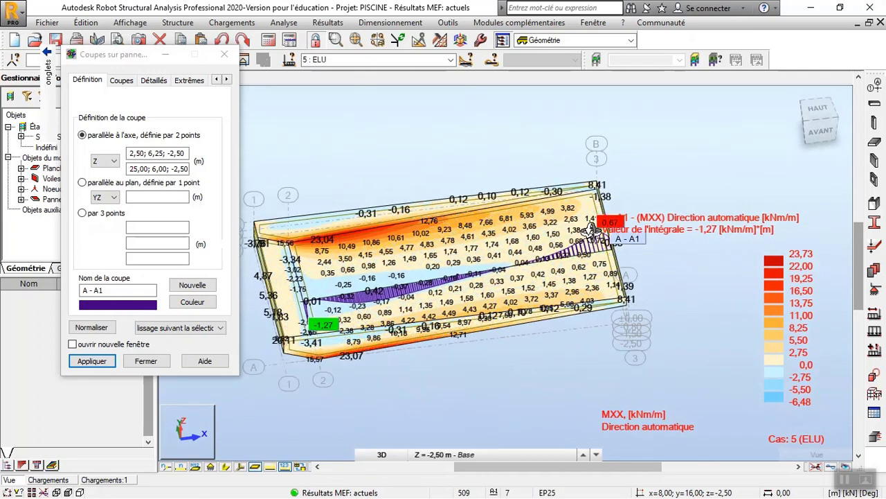
scroll(593, 231, "up", 2)
scroll(593, 232, "down", 3)
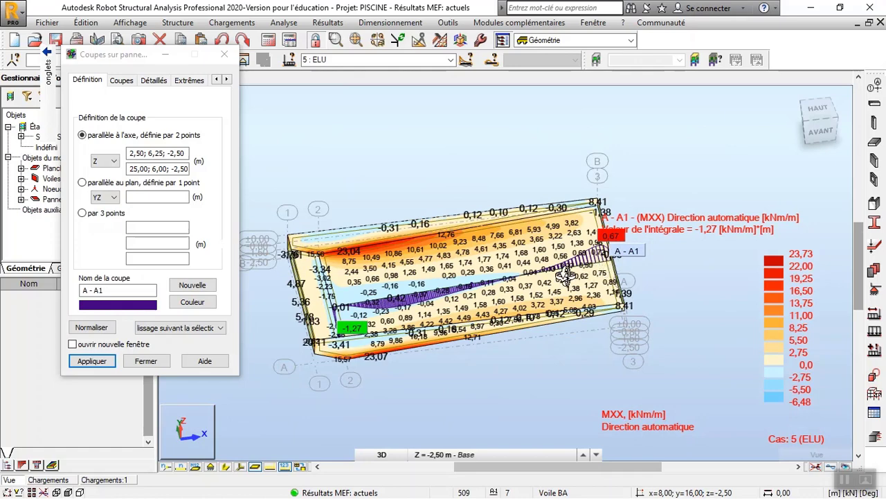
Step: Inspect the Mxx diagram's extreme values close up at both ends of cut A - A1 and across the whole pool floor
scroll(628, 258, "up", 4)
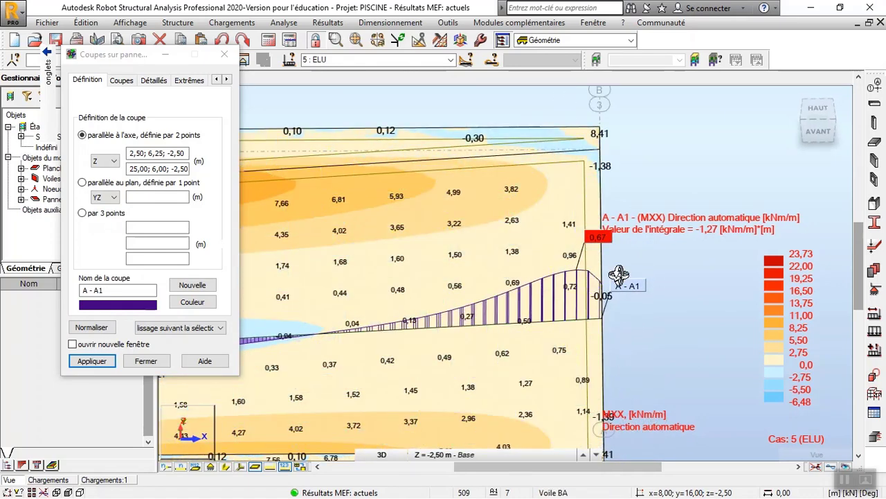
scroll(657, 251, "down", 4)
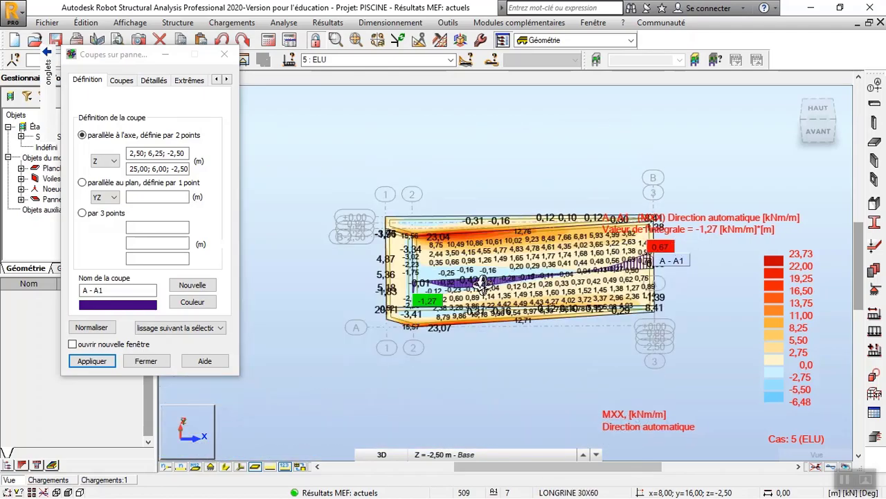
scroll(432, 284, "up", 4)
middle_click_drag(385, 279, 353, 285, "shift")
scroll(377, 193, "up", 2)
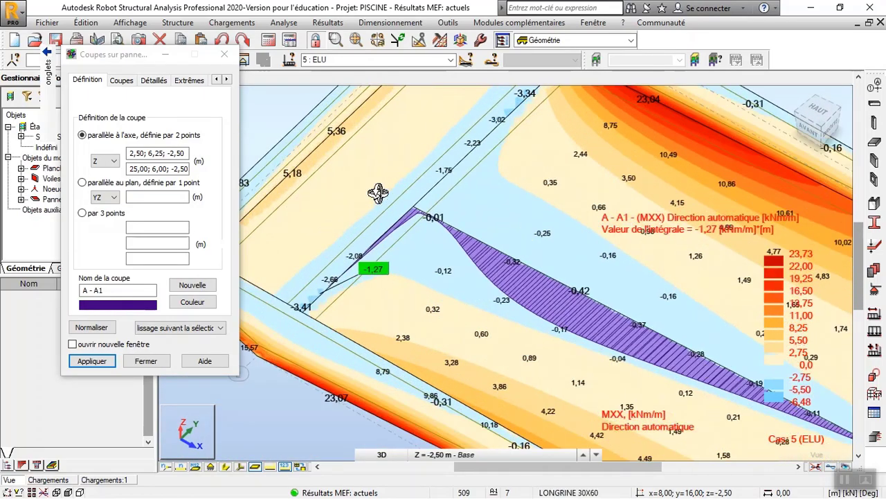
scroll(378, 194, "down", 4)
middle_click_drag(411, 238, 472, 242, "shift")
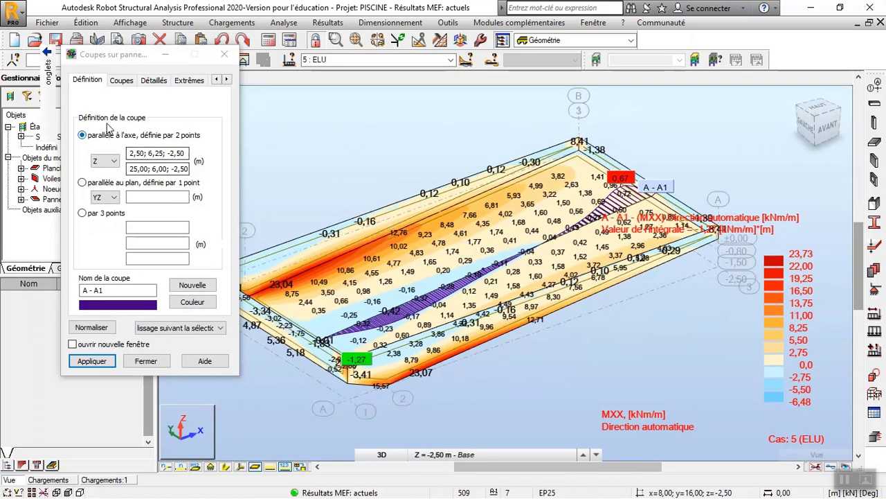
middle_click_drag(531, 176, 497, 142, "shift")
scroll(497, 142, "up", 2)
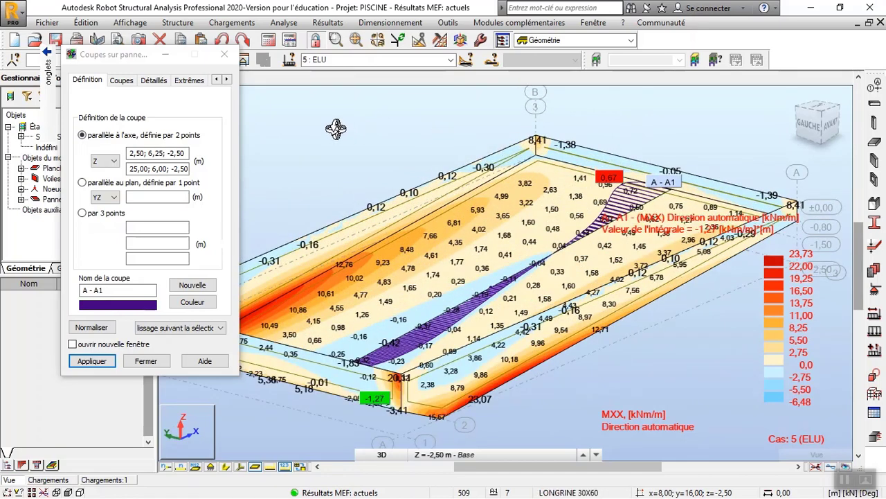